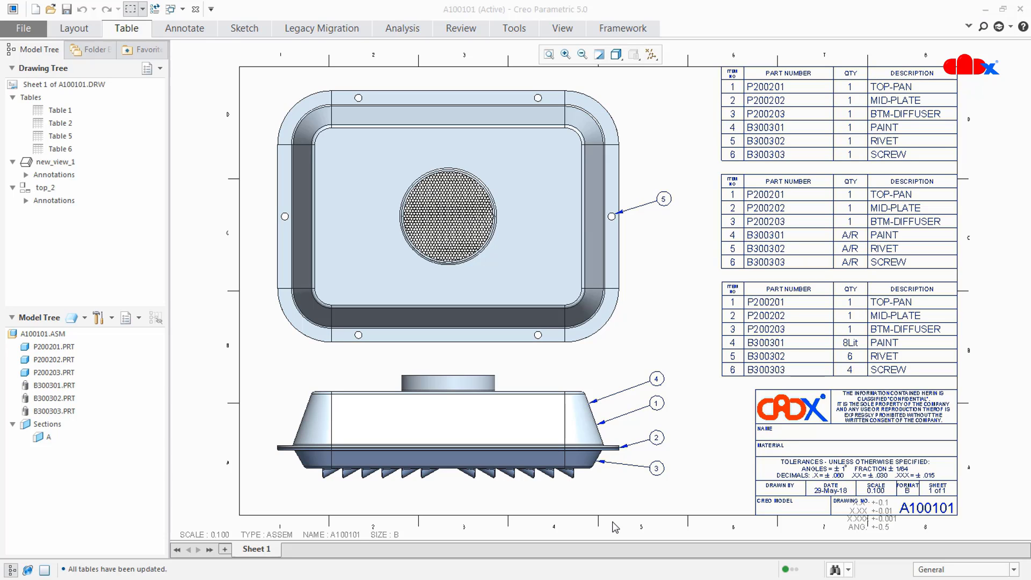
Step: Open the A100101 assembly model from its drawing
{"action": "left_click", "coordinate": [615, 527]}
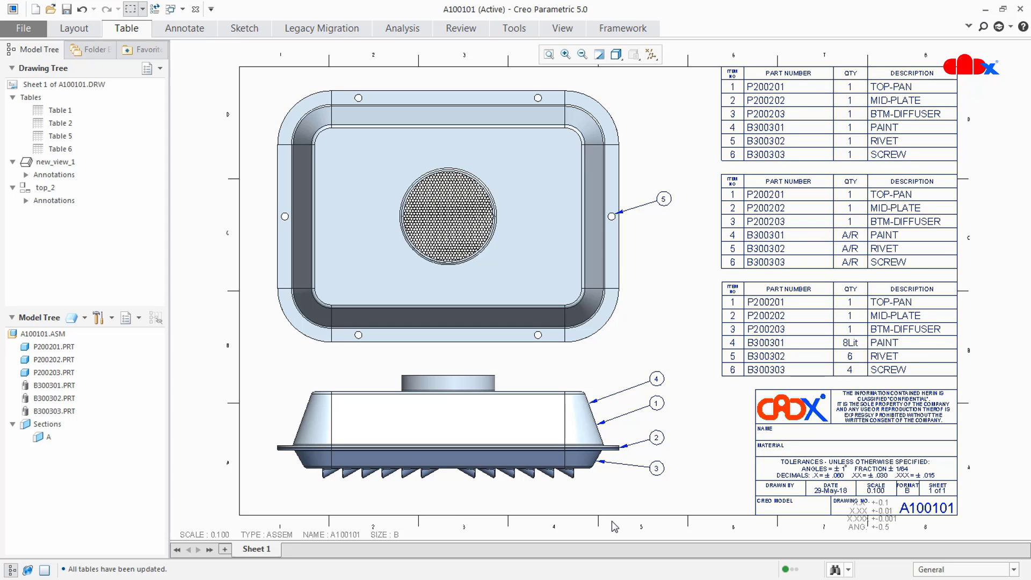
{"action": "left_click", "coordinate": [57, 361]}
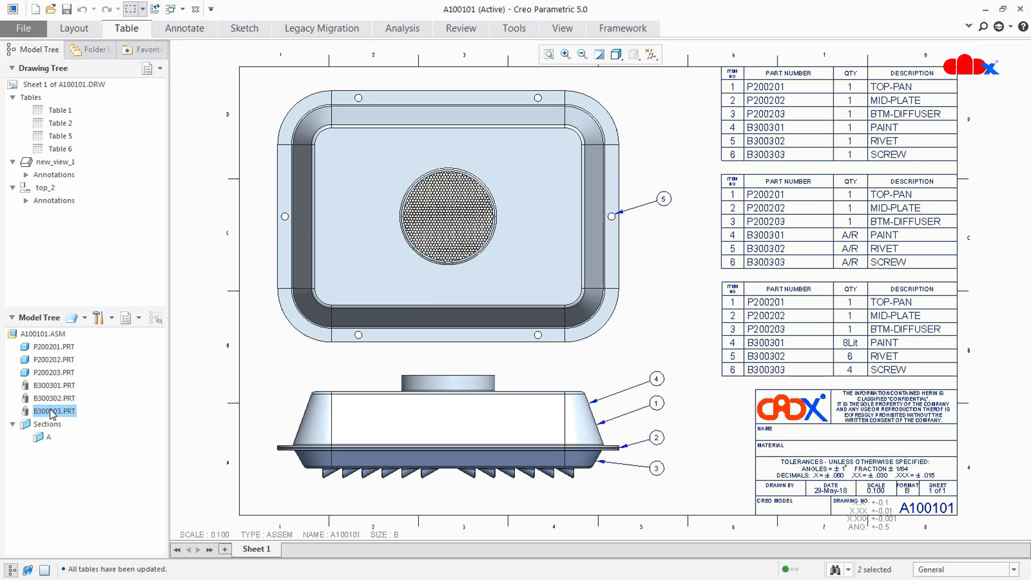
{"action": "left_click", "coordinate": [658, 404]}
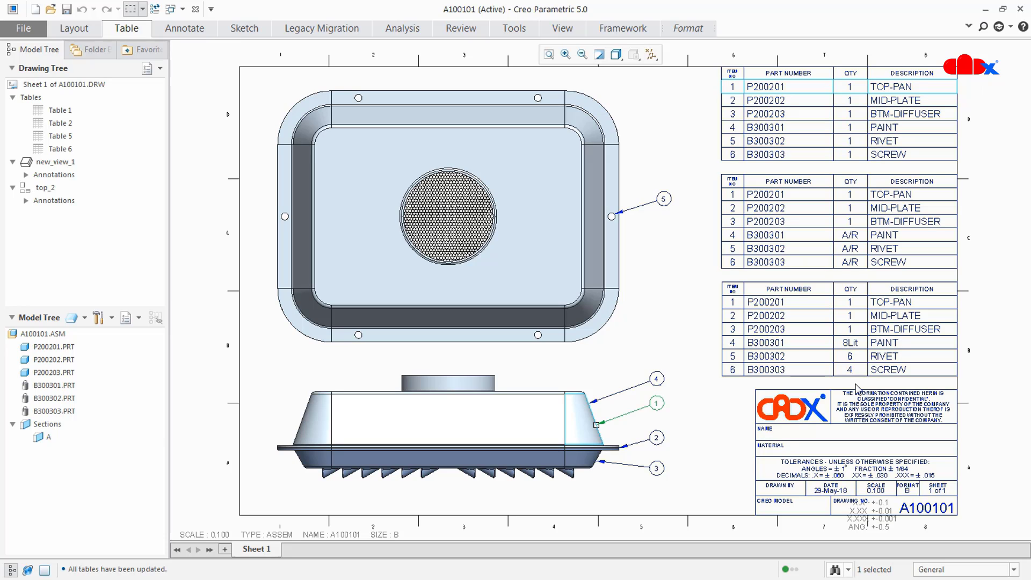
{"action": "right_click", "coordinate": [59, 334]}
{"action": "left_click", "coordinate": [85, 341]}
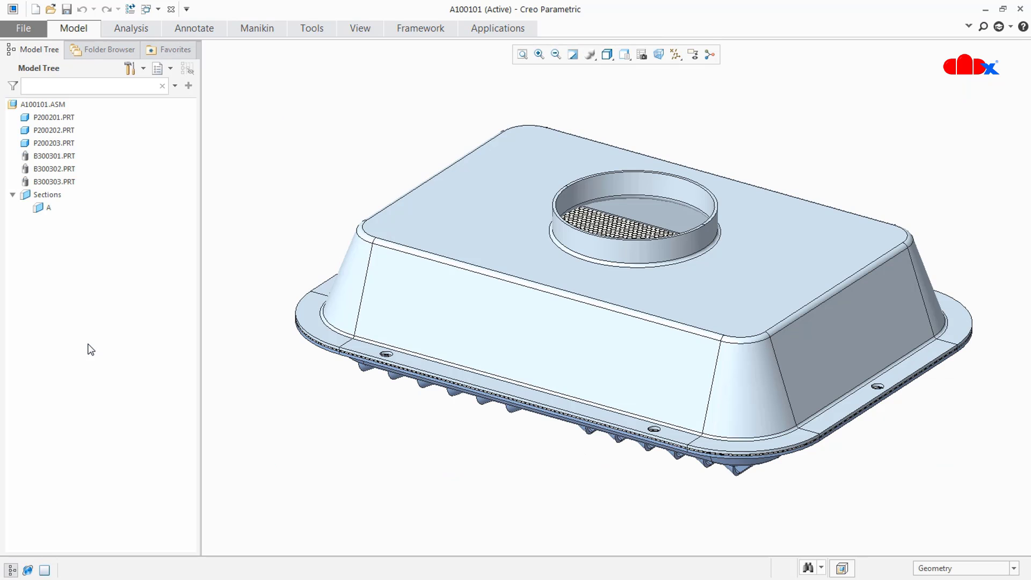
Step: Examine parts P200201, P200202 and P200203 and bulk items B300301, B300302 and B300303 in the assembly
{"action": "left_click", "coordinate": [61, 130]}
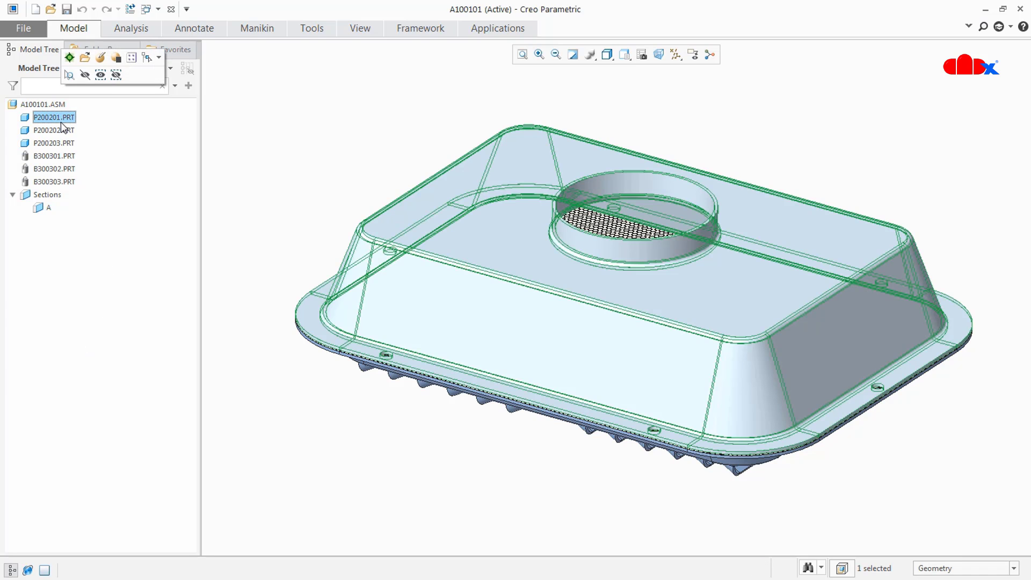
{"action": "left_click", "coordinate": [61, 117]}
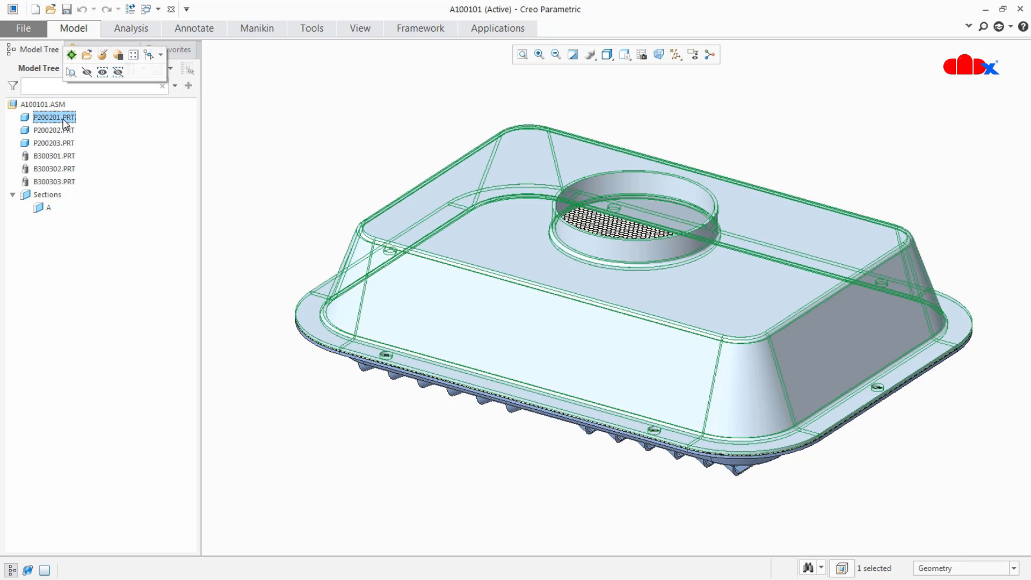
{"action": "left_click", "coordinate": [63, 131]}
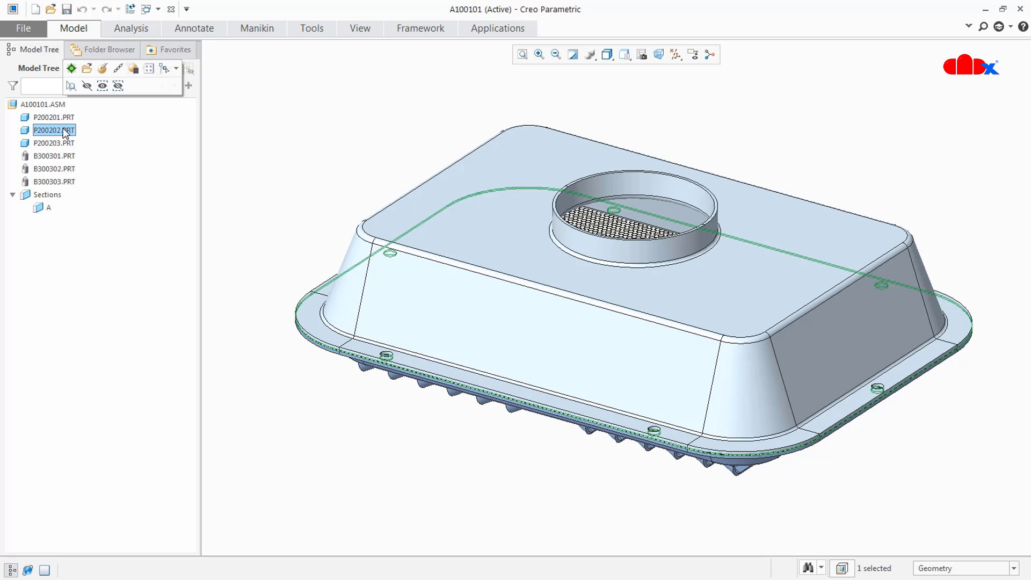
{"action": "left_click", "coordinate": [60, 144]}
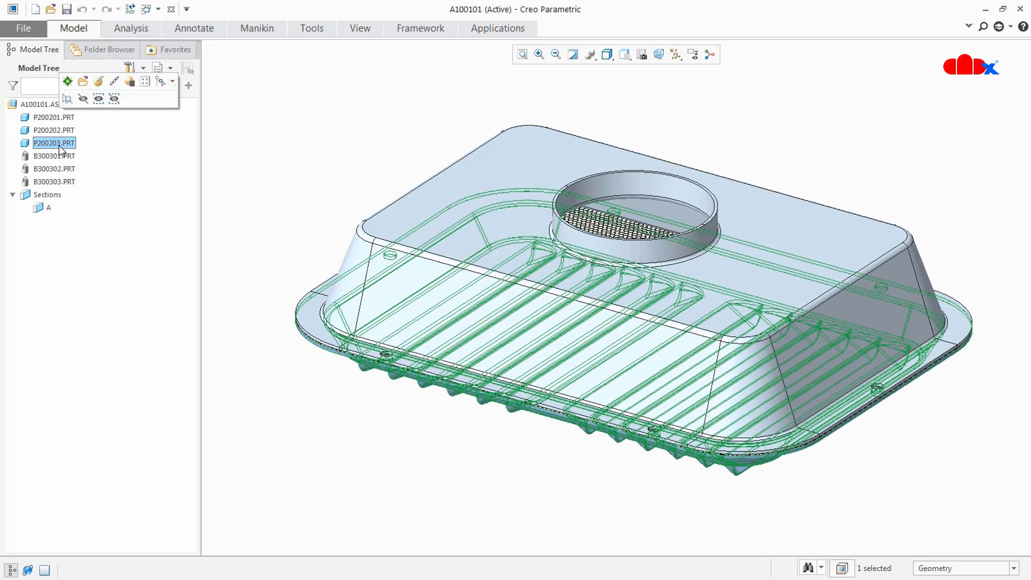
{"action": "left_click", "coordinate": [57, 155]}
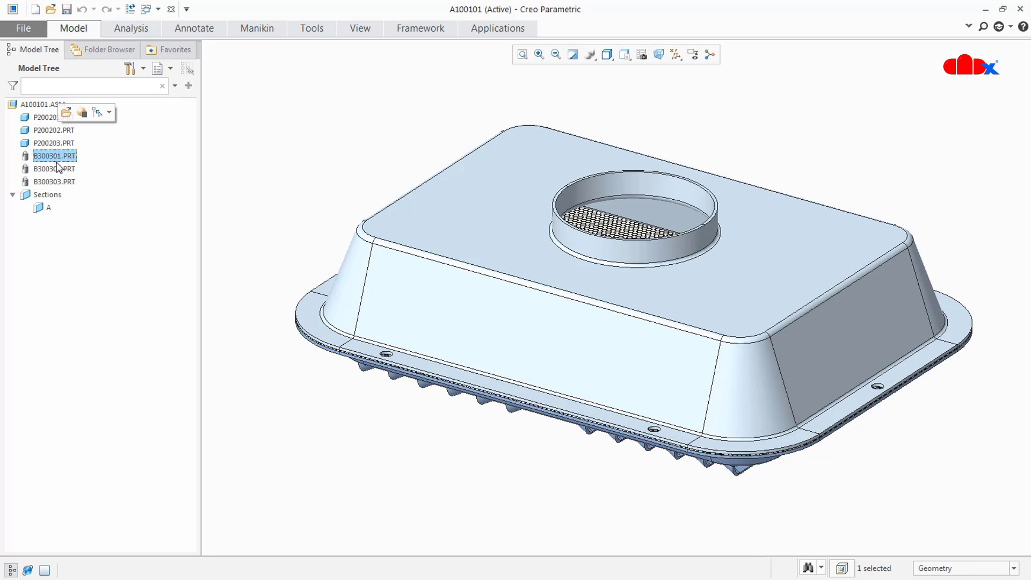
{"action": "left_click", "coordinate": [59, 168]}
{"action": "left_click", "coordinate": [60, 158]}
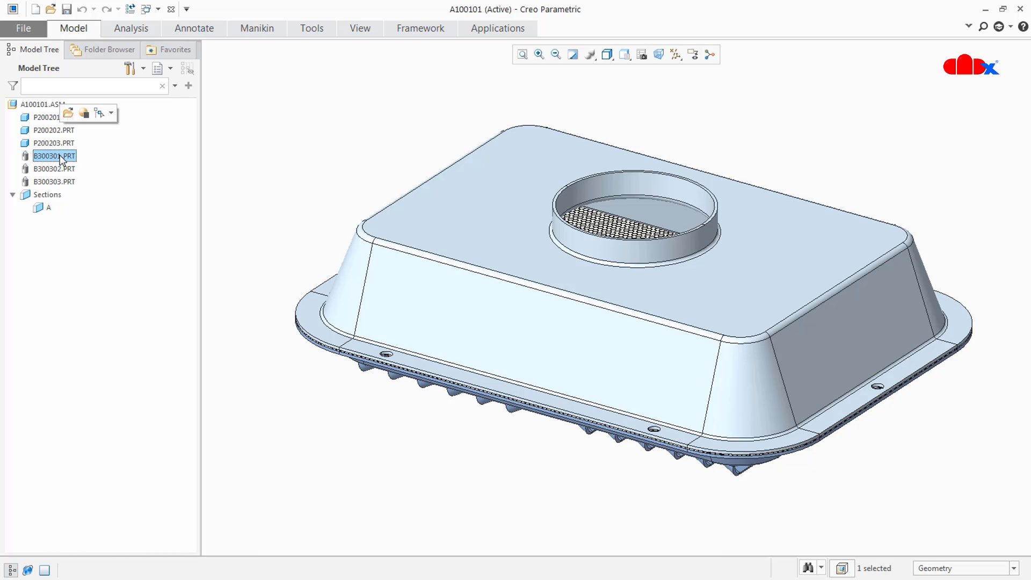
{"action": "left_click", "coordinate": [58, 169]}
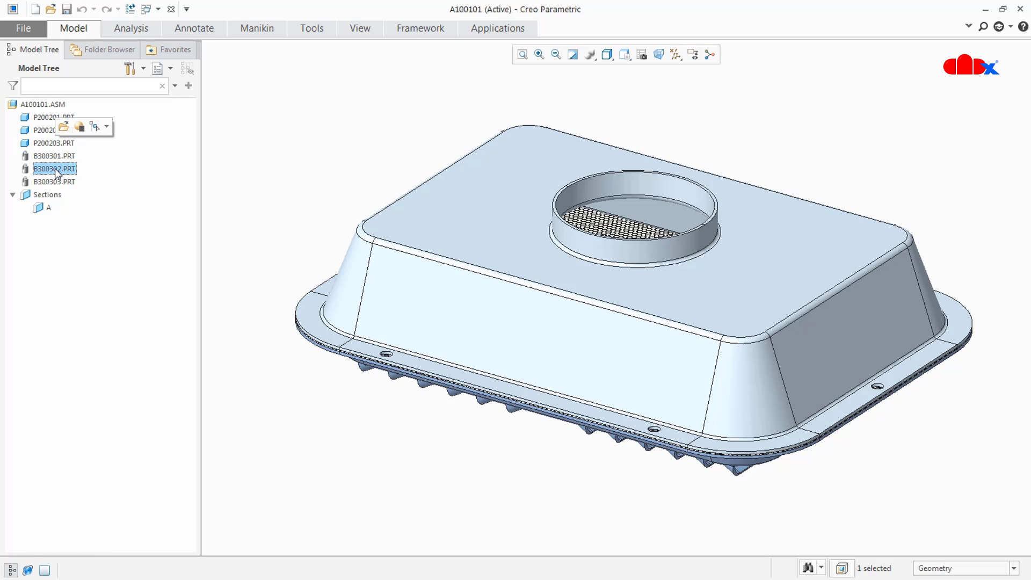
{"action": "left_click", "coordinate": [56, 183]}
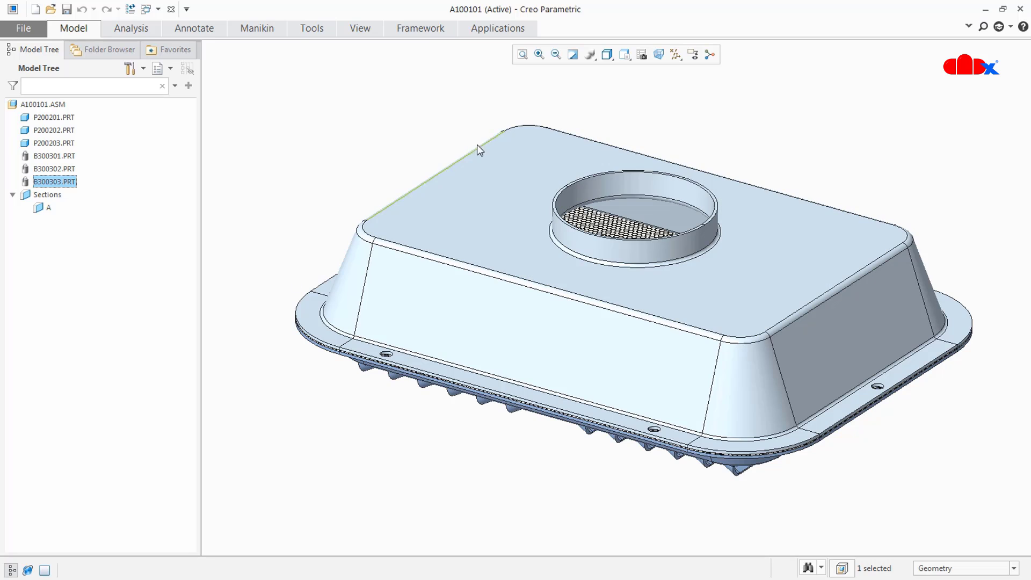
Step: Restore the minimized ribbon to its full display
{"action": "right_click", "coordinate": [549, 34]}
{"action": "left_click", "coordinate": [604, 124]}
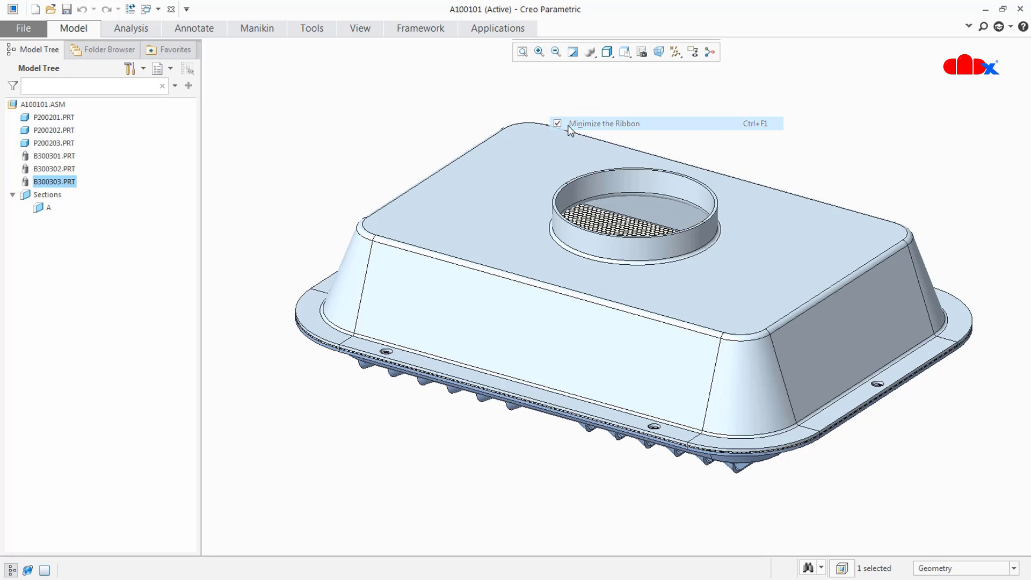
{"action": "left_click", "coordinate": [463, 152]}
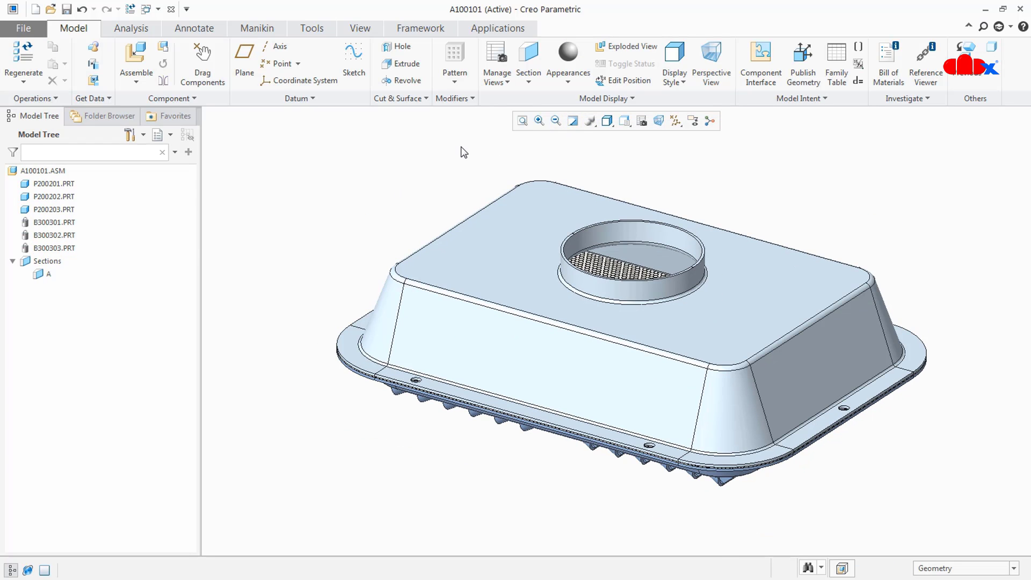
Step: Create a bulk item component with common name Paint in the assembly, copied from inlbs_part_bulk.prt, and accept its default parameters
{"action": "left_click", "coordinate": [163, 49]}
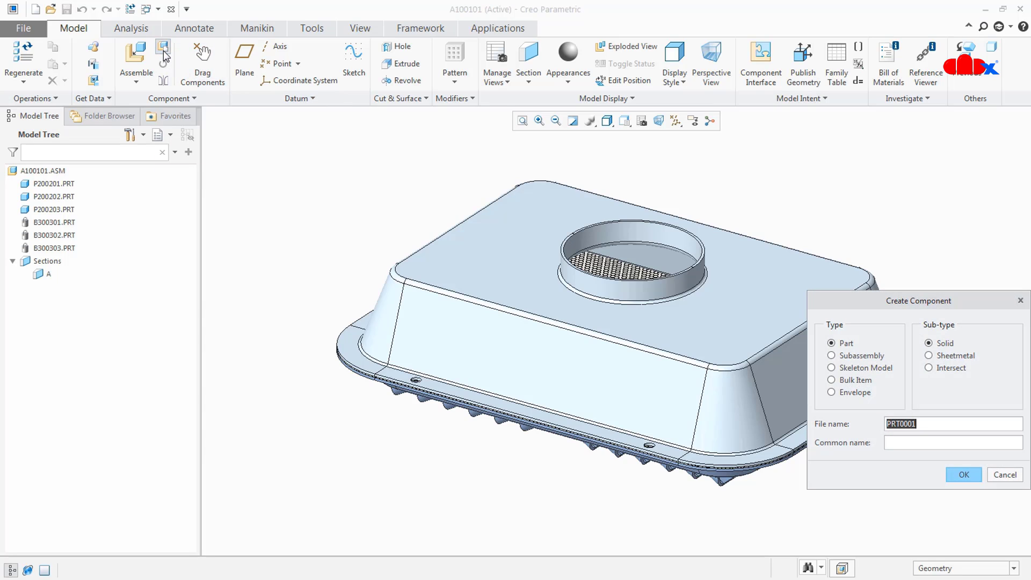
{"action": "left_click", "coordinate": [841, 383]}
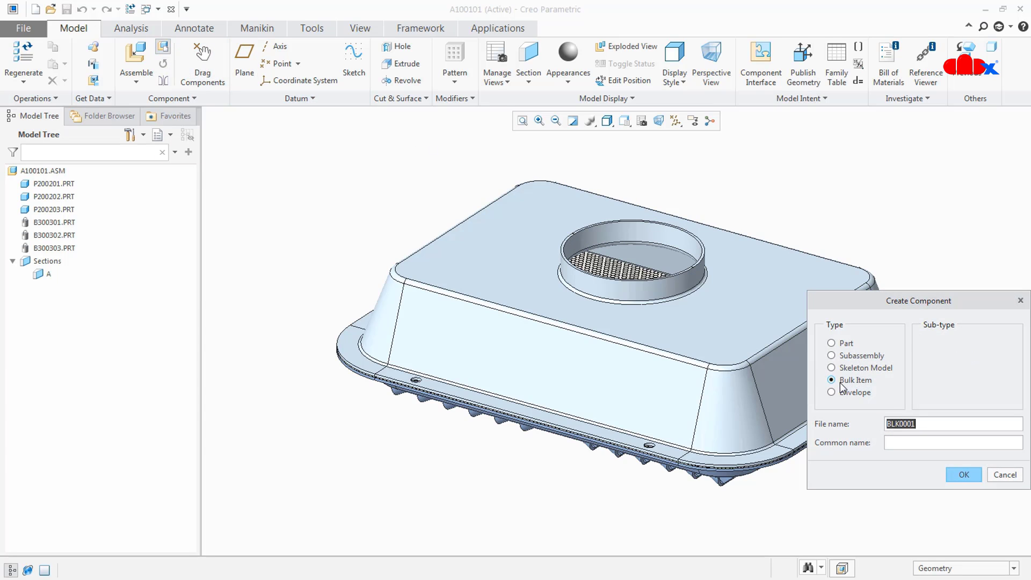
{"action": "left_click", "coordinate": [910, 445]}
{"action": "type", "text": "Paint"}
{"action": "left_click", "coordinate": [964, 474]}
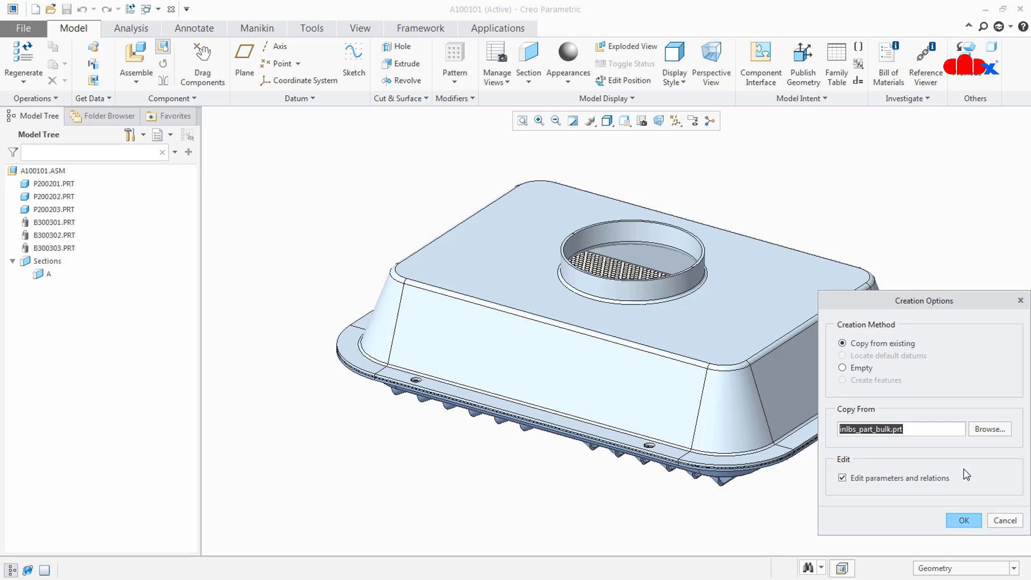
{"action": "left_click", "coordinate": [969, 518]}
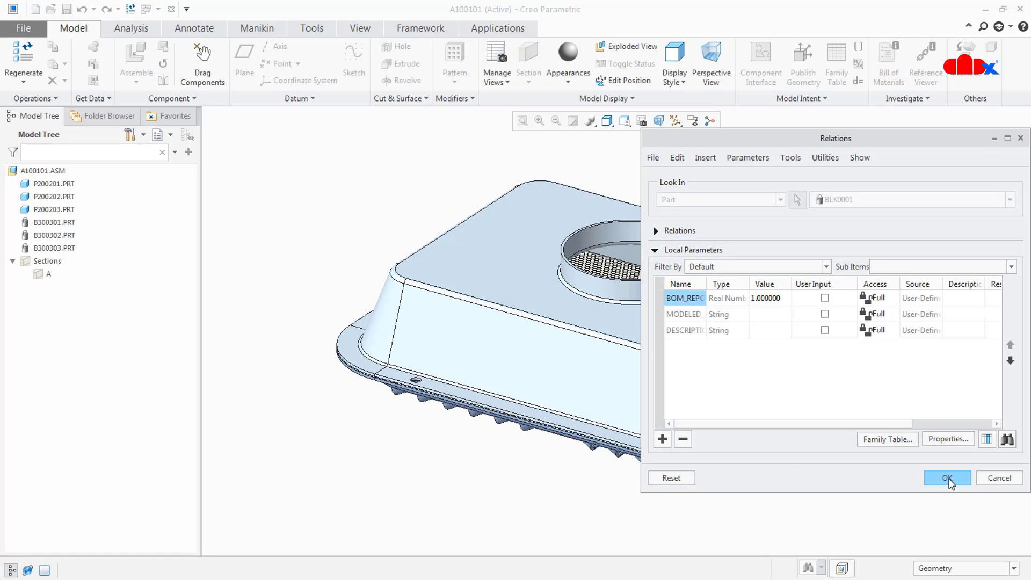
{"action": "left_click", "coordinate": [947, 477]}
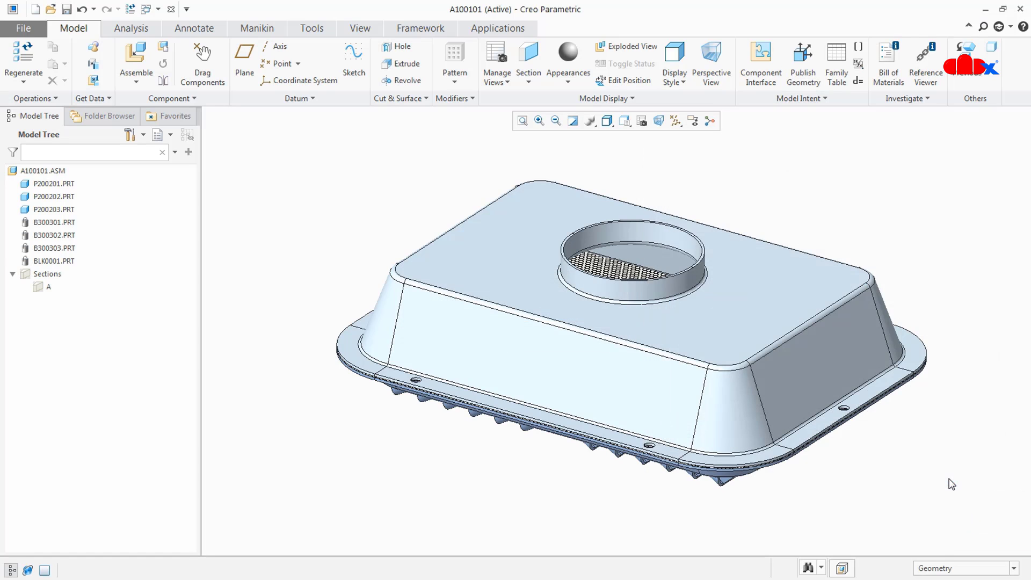
{"action": "left_click", "coordinate": [51, 262]}
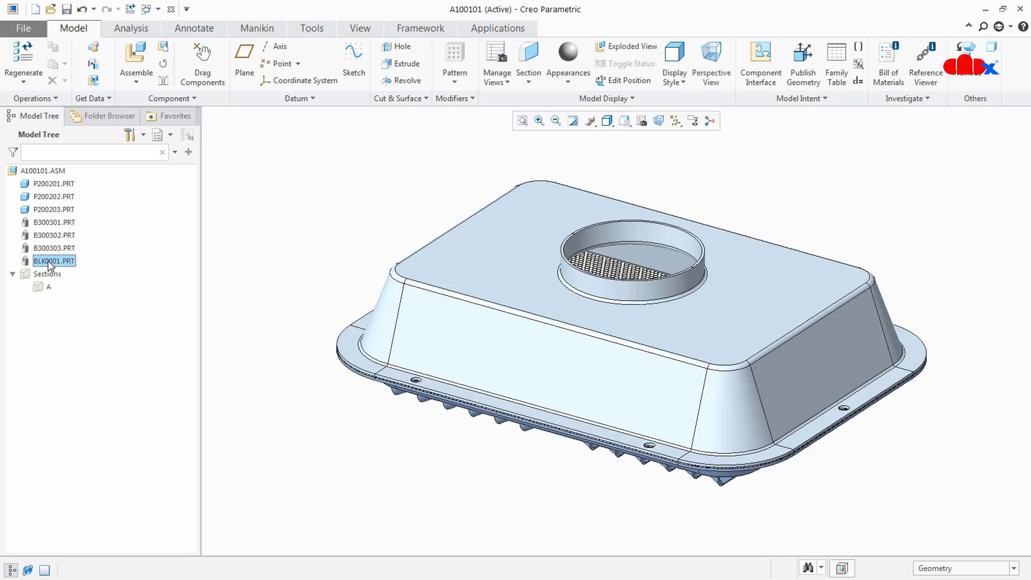
{"action": "left_click", "coordinate": [289, 363]}
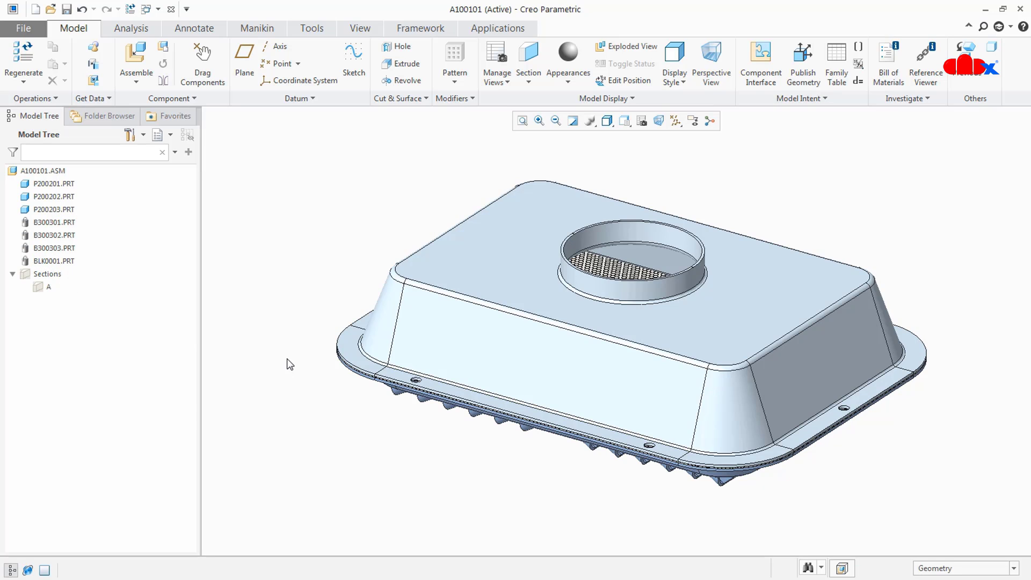
Step: Create a new standalone part of sub-type Bulk with common name screw, using the default template and default parameters
{"action": "left_click", "coordinate": [34, 10]}
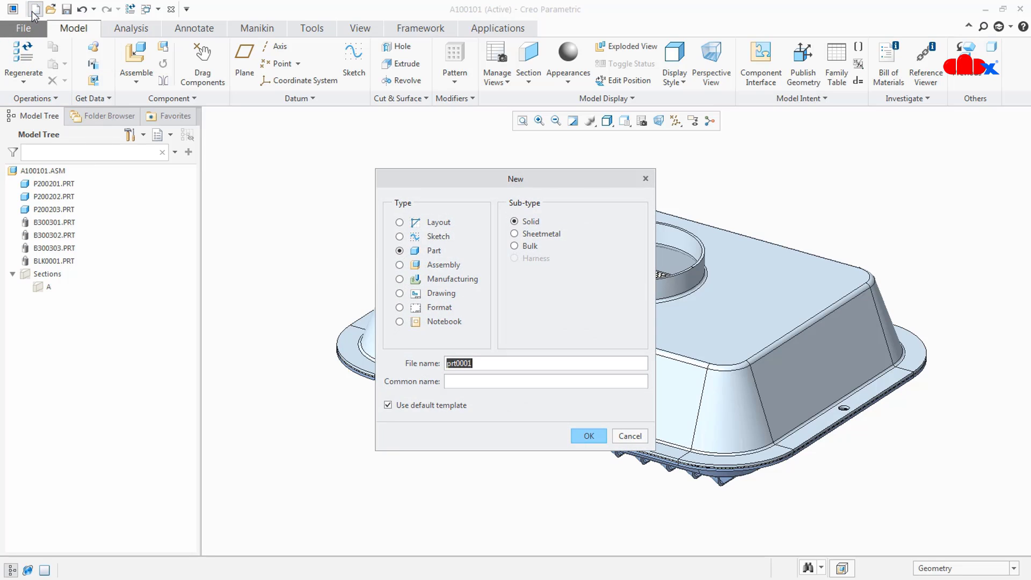
{"action": "left_click", "coordinate": [514, 246]}
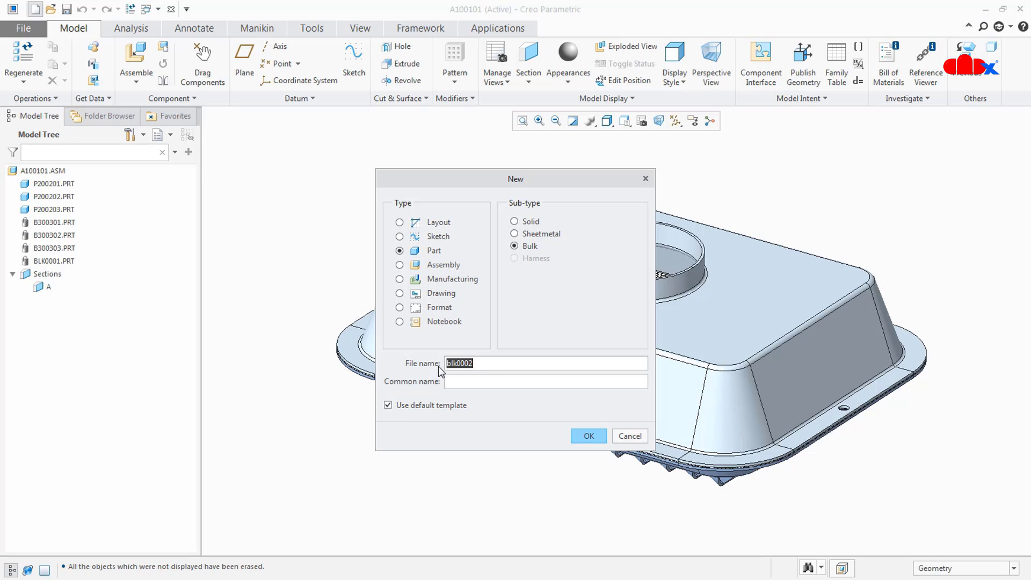
{"action": "left_click", "coordinate": [475, 386]}
{"action": "type", "text": "screw"}
{"action": "left_click", "coordinate": [588, 436]}
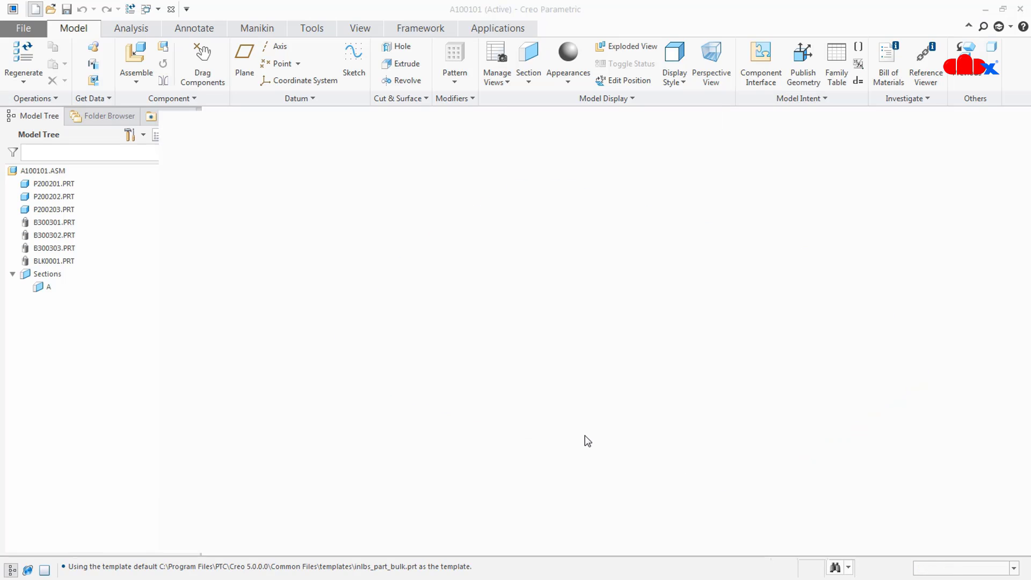
{"action": "left_click", "coordinate": [944, 478]}
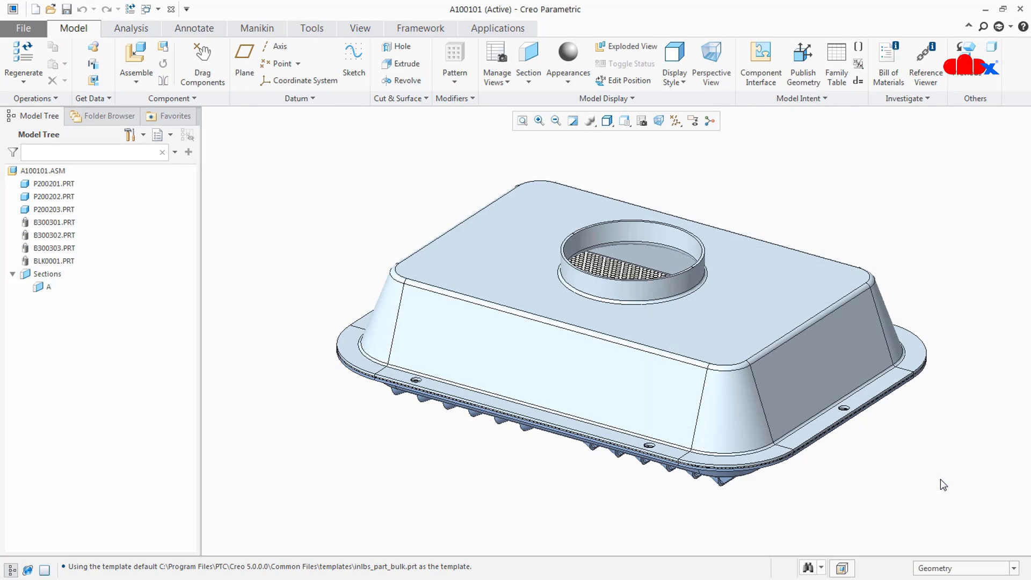
Step: Assemble the in-session bulk part blk0002.prt into A100101
{"action": "left_click", "coordinate": [134, 65]}
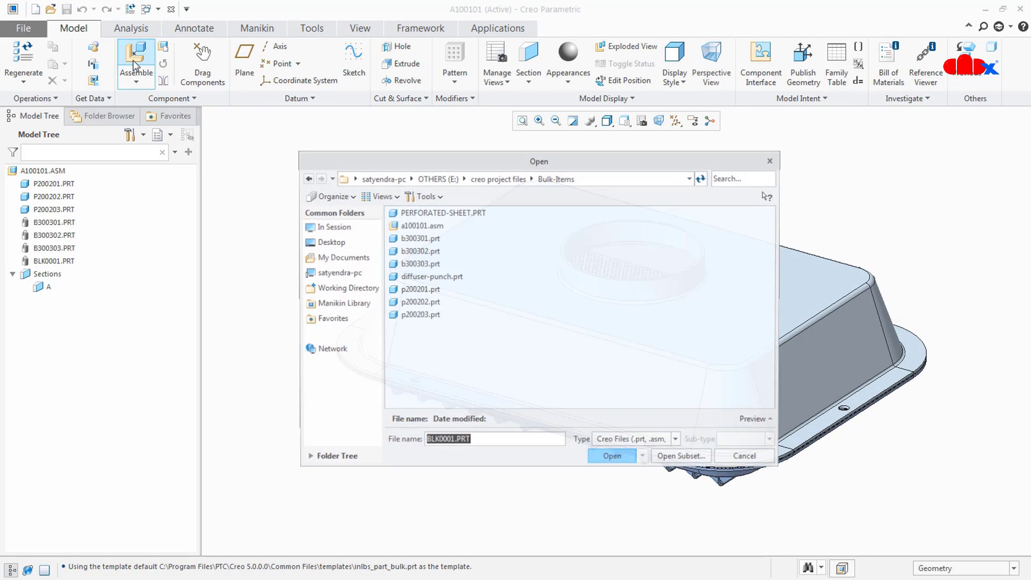
{"action": "left_click", "coordinate": [328, 229]}
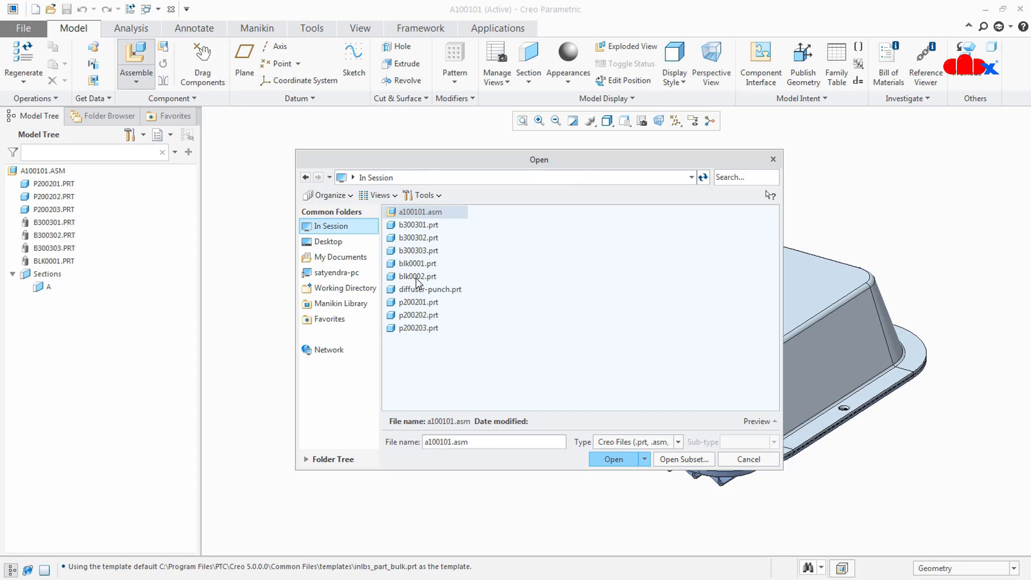
{"action": "left_click", "coordinate": [425, 277]}
{"action": "left_click", "coordinate": [611, 458]}
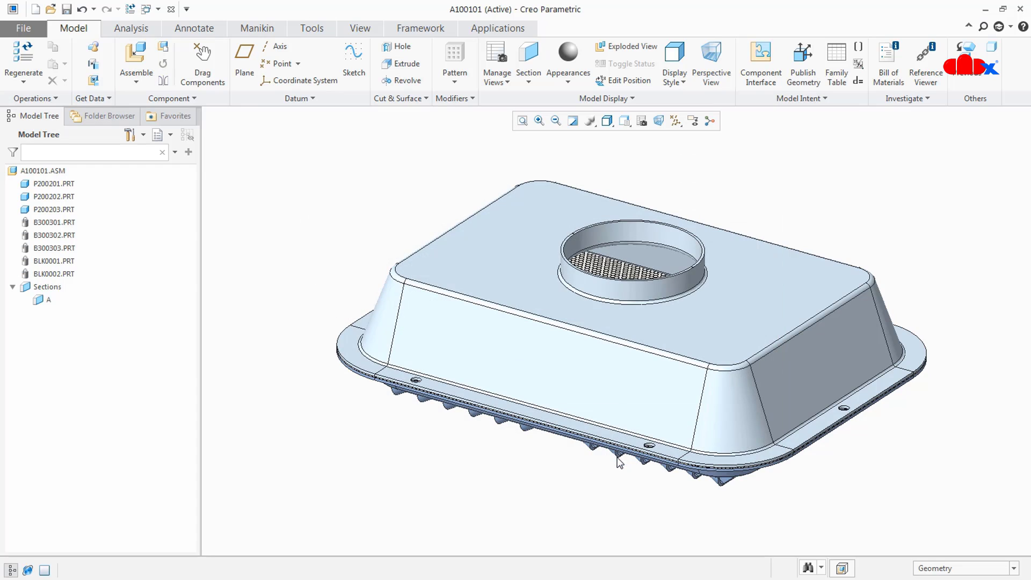
Step: Delete the bulk items BLK0001 and BLK0002 from the assembly
{"action": "left_click", "coordinate": [57, 275]}
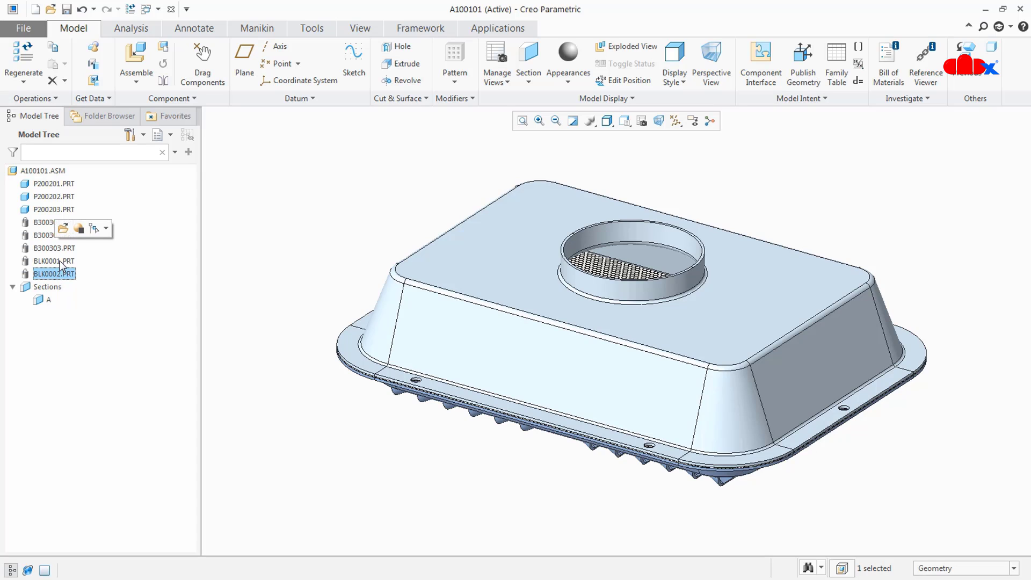
{"action": "left_click", "coordinate": [60, 262], "text": "ctrl"}
{"action": "right_click", "coordinate": [61, 263]}
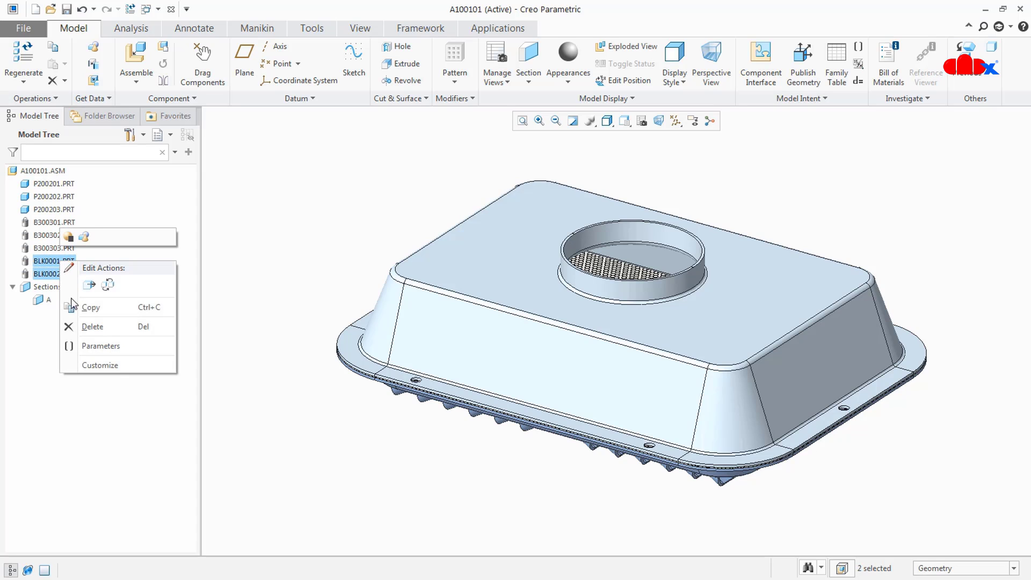
{"action": "left_click", "coordinate": [82, 324]}
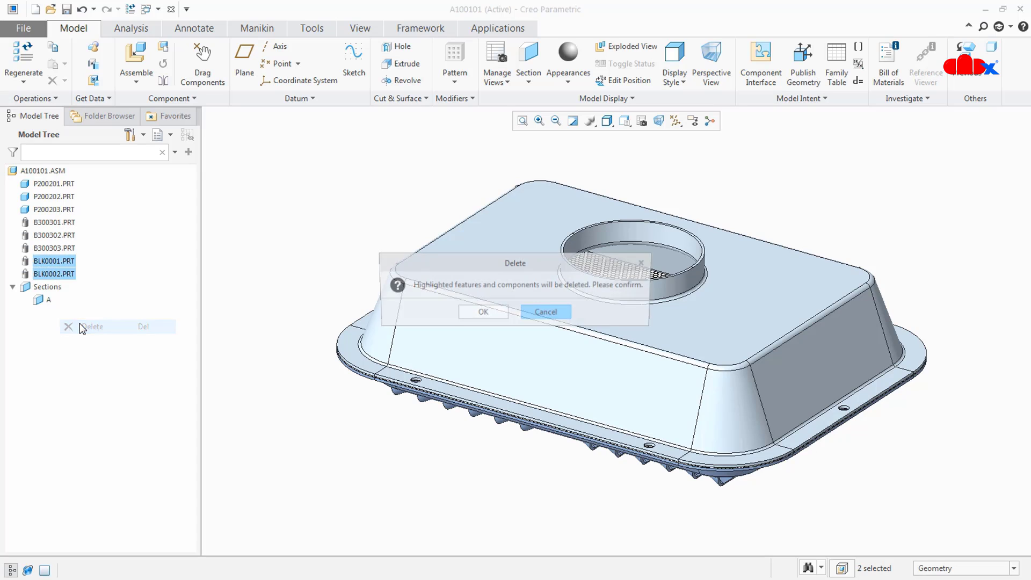
{"action": "left_click", "coordinate": [482, 314]}
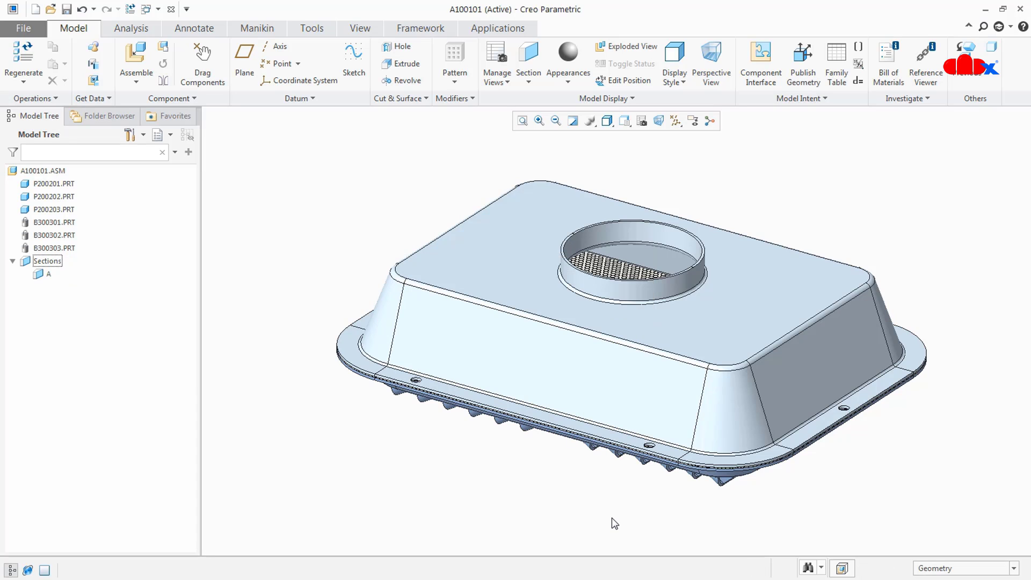
Step: Review the bulk items B300301, B300302 and B300303 in the assembly
{"action": "left_click", "coordinate": [63, 224]}
{"action": "left_click", "coordinate": [63, 236]}
{"action": "left_click", "coordinate": [63, 249]}
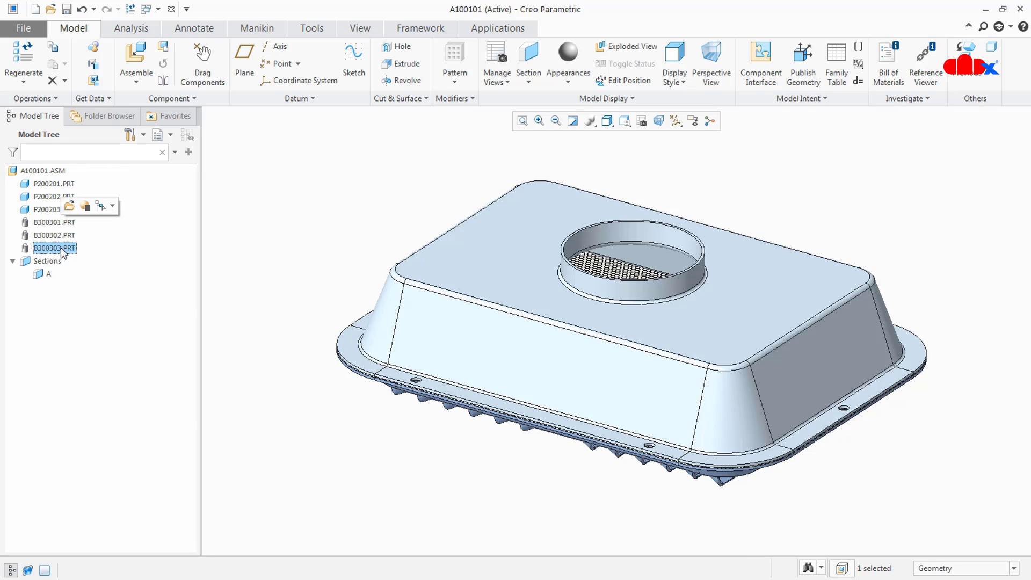
{"action": "left_click", "coordinate": [59, 224]}
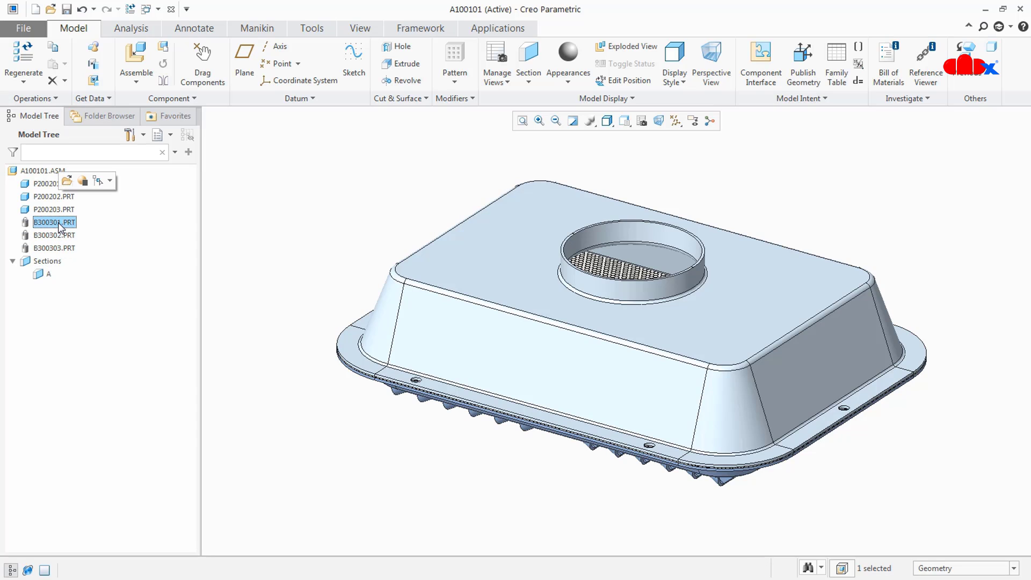
{"action": "left_click", "coordinate": [59, 236]}
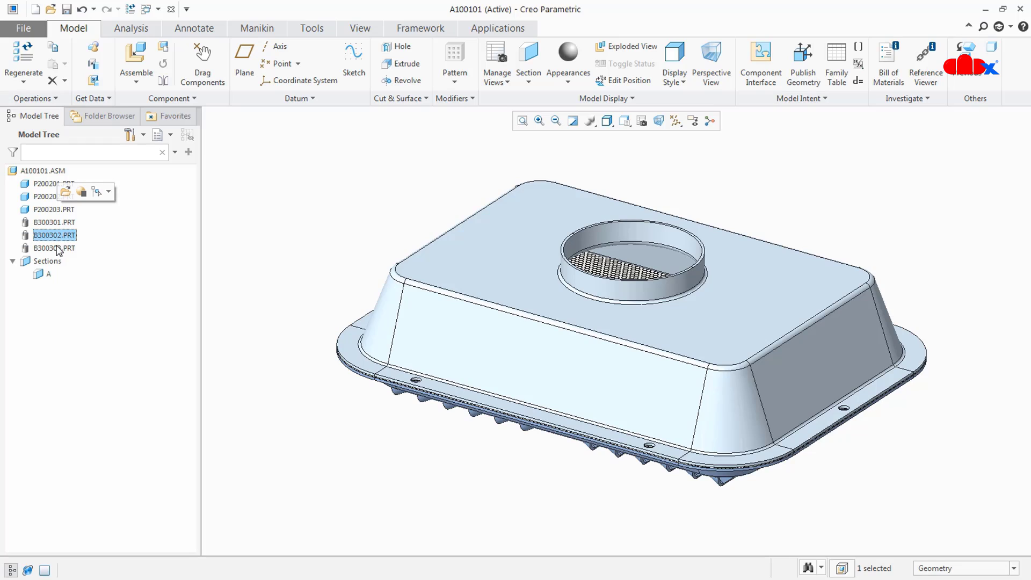
Step: Switch from the assembly to the open A100101 drawing window
{"action": "left_click", "coordinate": [59, 249]}
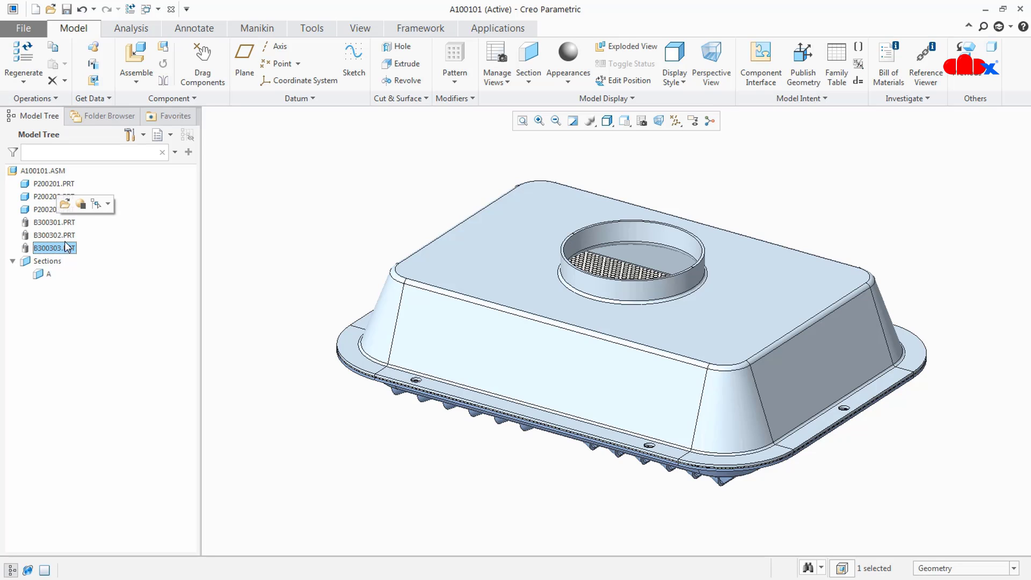
{"action": "left_click", "coordinate": [157, 10]}
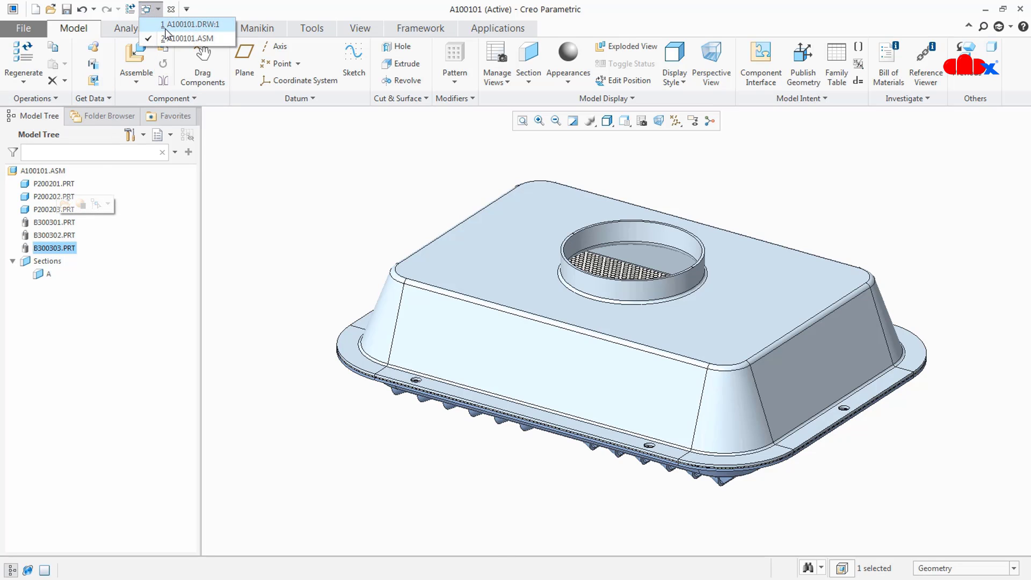
{"action": "left_click", "coordinate": [167, 25]}
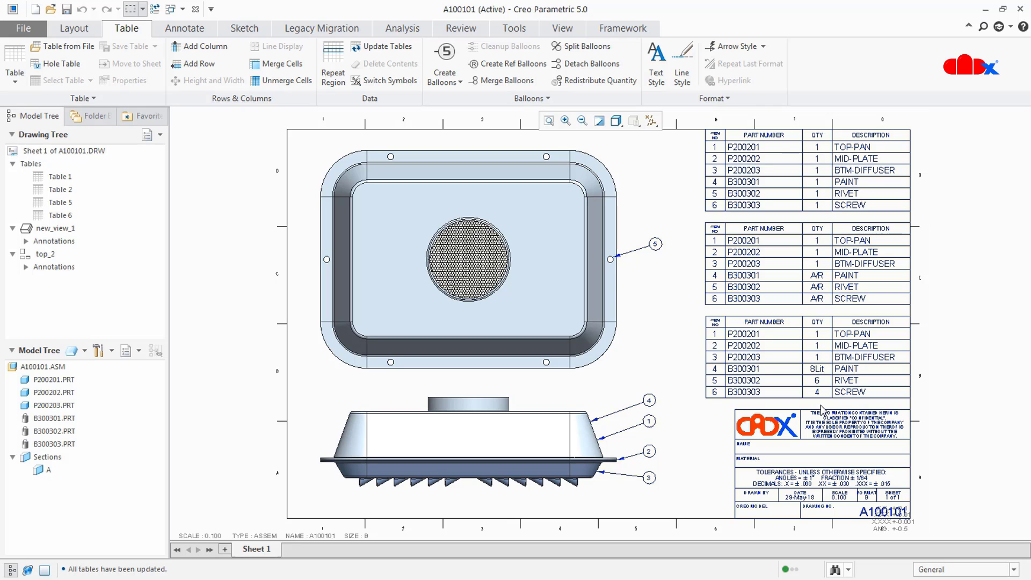
Step: Insert three "bom description down" quick tables outside the sheet border, one beside each existing BOM table
{"action": "left_click", "coordinate": [16, 84]}
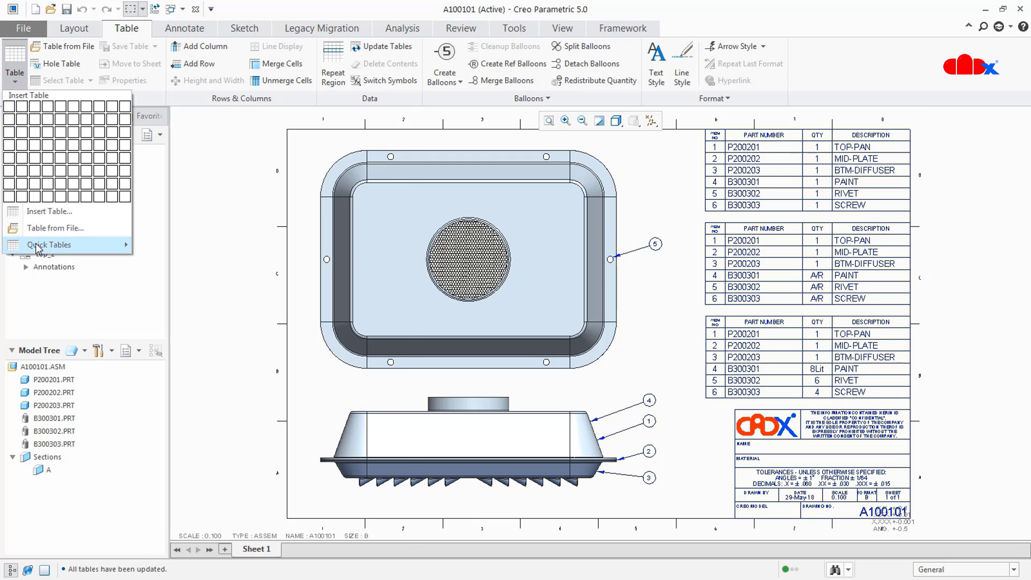
{"action": "mouse_move", "coordinate": [37, 247]}
{"action": "left_click", "coordinate": [228, 172]}
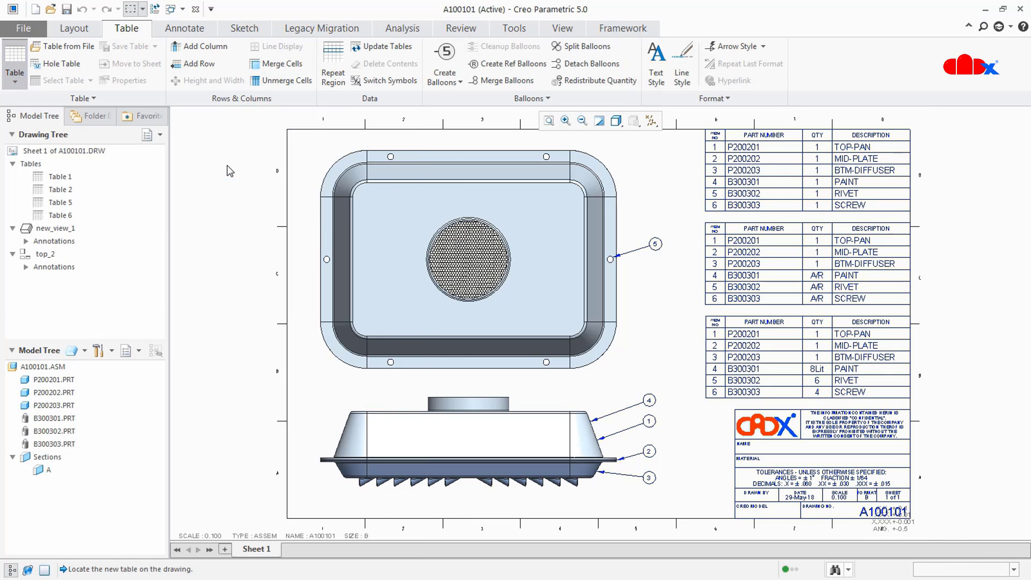
{"action": "left_click", "coordinate": [934, 128]}
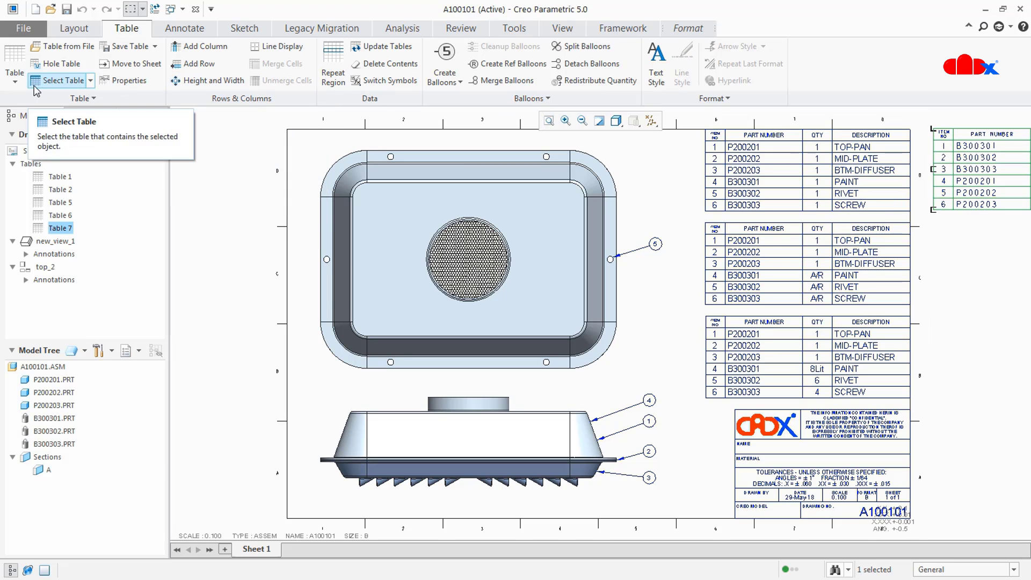
{"action": "left_click", "coordinate": [14, 70]}
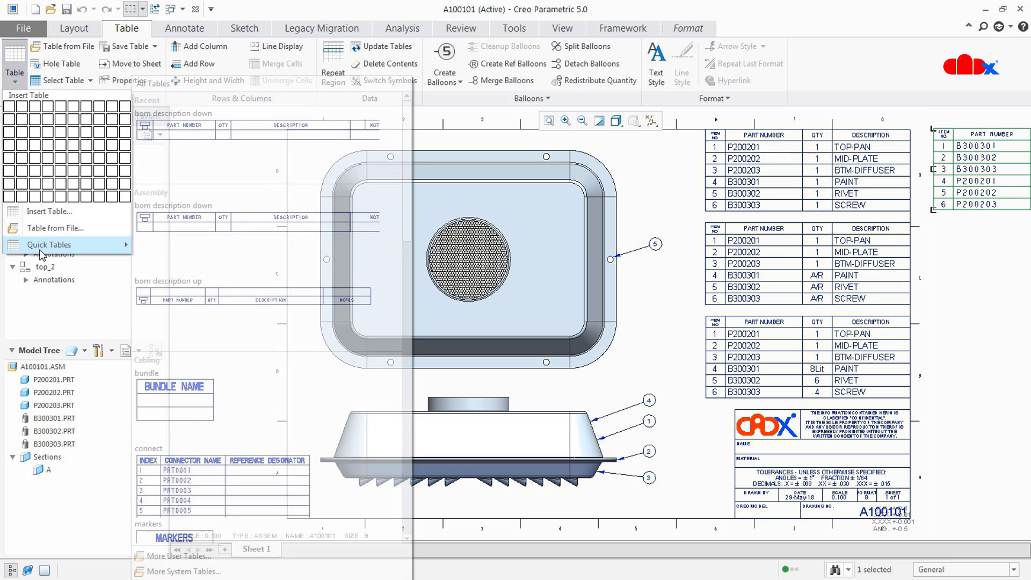
{"action": "mouse_move", "coordinate": [45, 247]}
{"action": "left_click", "coordinate": [257, 164]}
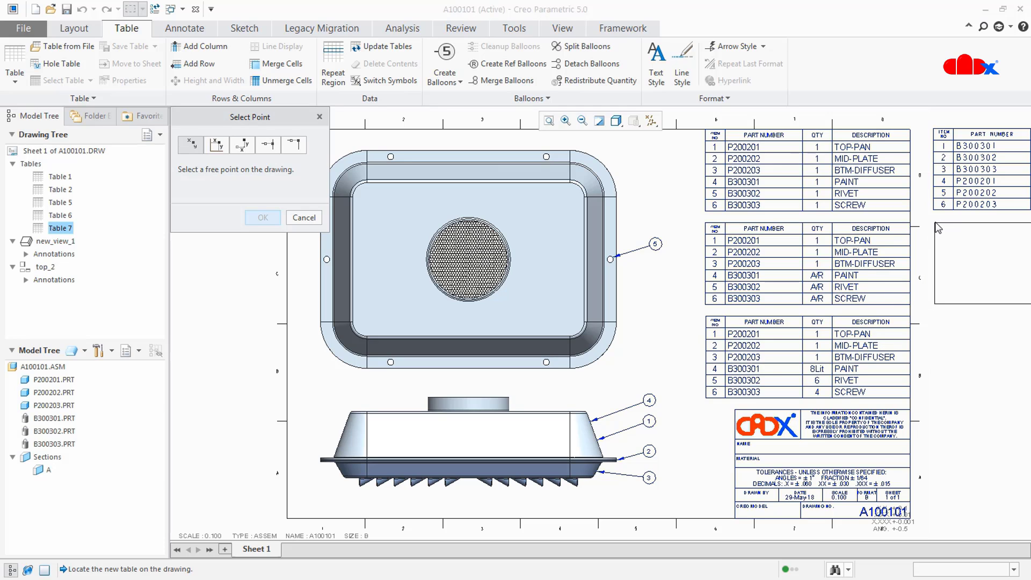
{"action": "left_click", "coordinate": [937, 228]}
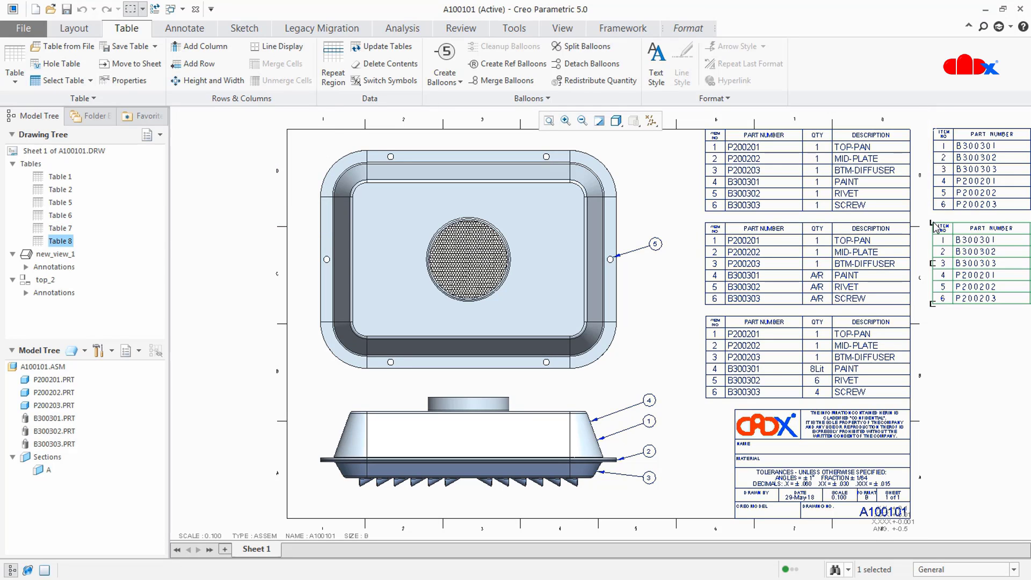
{"action": "left_click", "coordinate": [14, 78]}
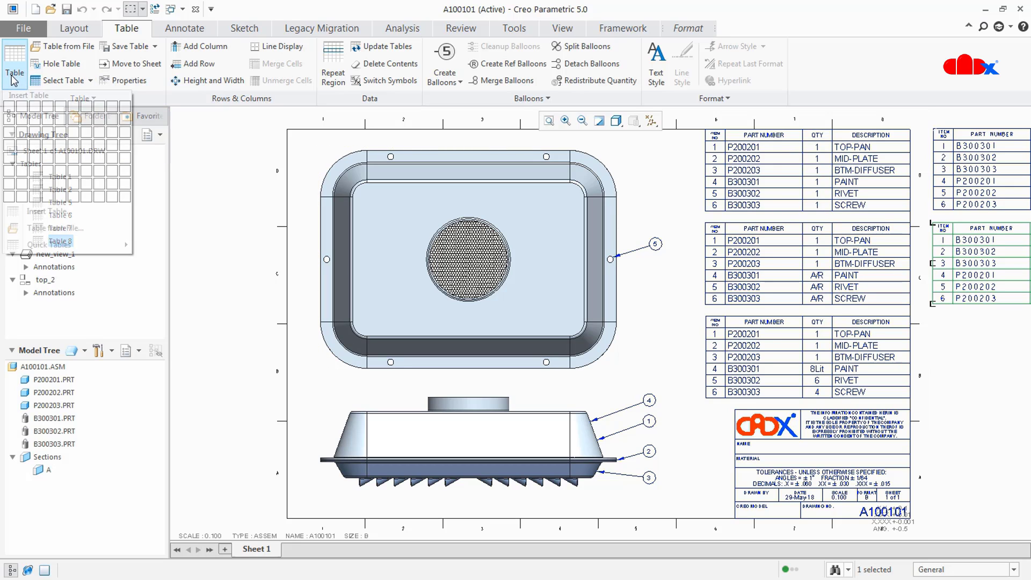
{"action": "mouse_move", "coordinate": [47, 245]}
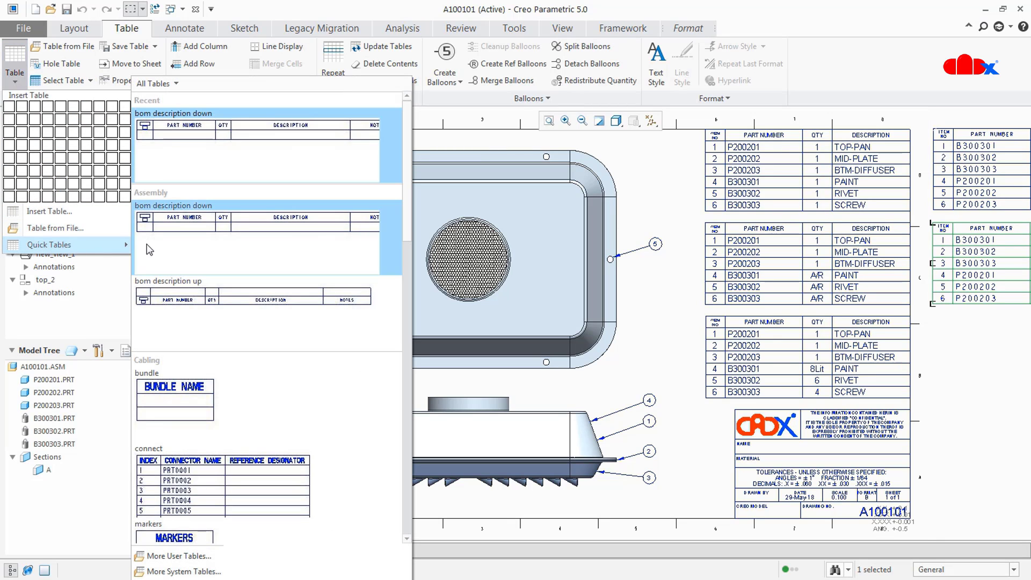
{"action": "left_click", "coordinate": [183, 167]}
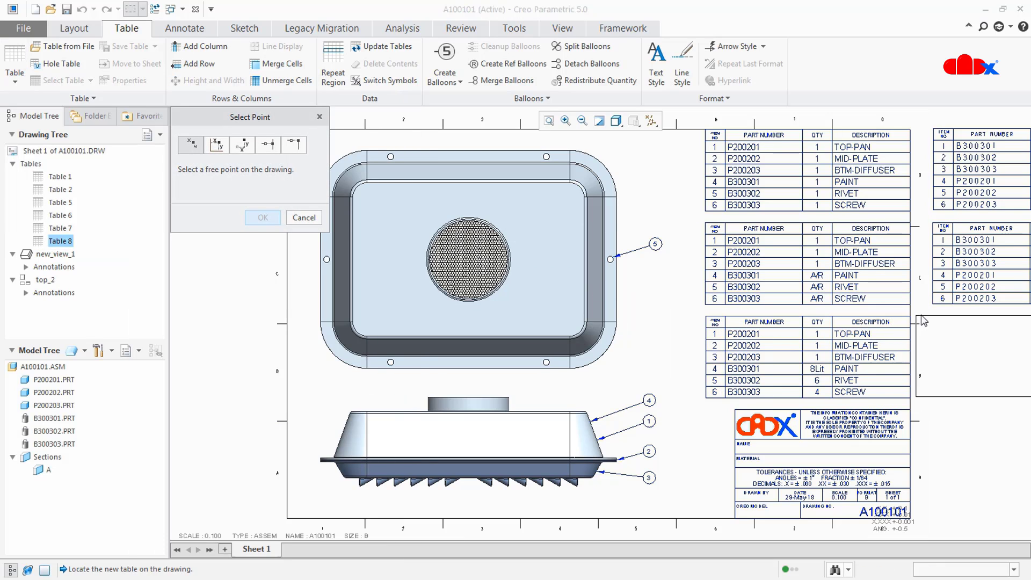
{"action": "left_click", "coordinate": [931, 318]}
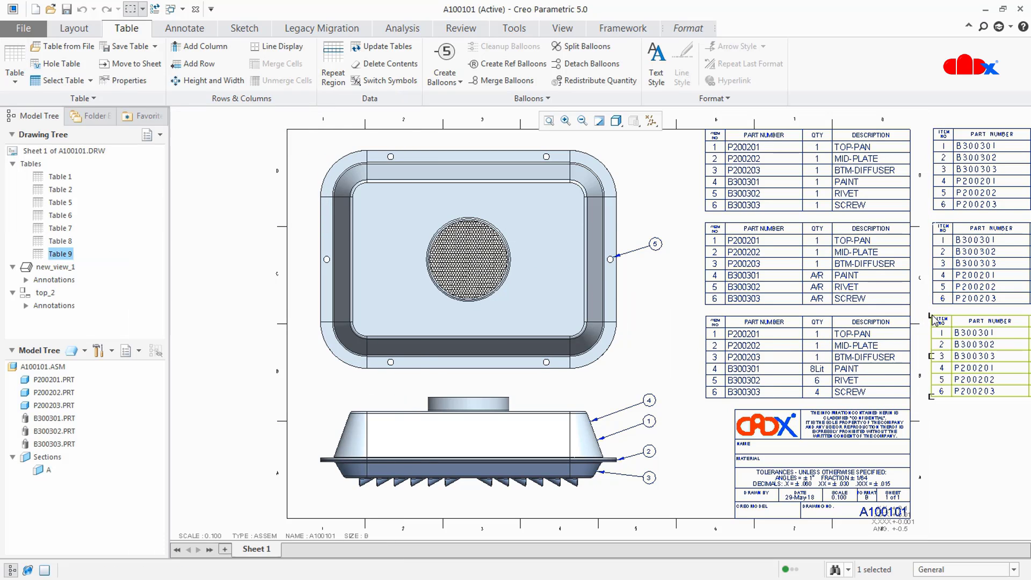
Step: Load the drawing setup file CADX.dtl from the Desktop into the drawing's detail options and apply it
{"action": "left_click", "coordinate": [24, 28]}
{"action": "mouse_move", "coordinate": [52, 222]}
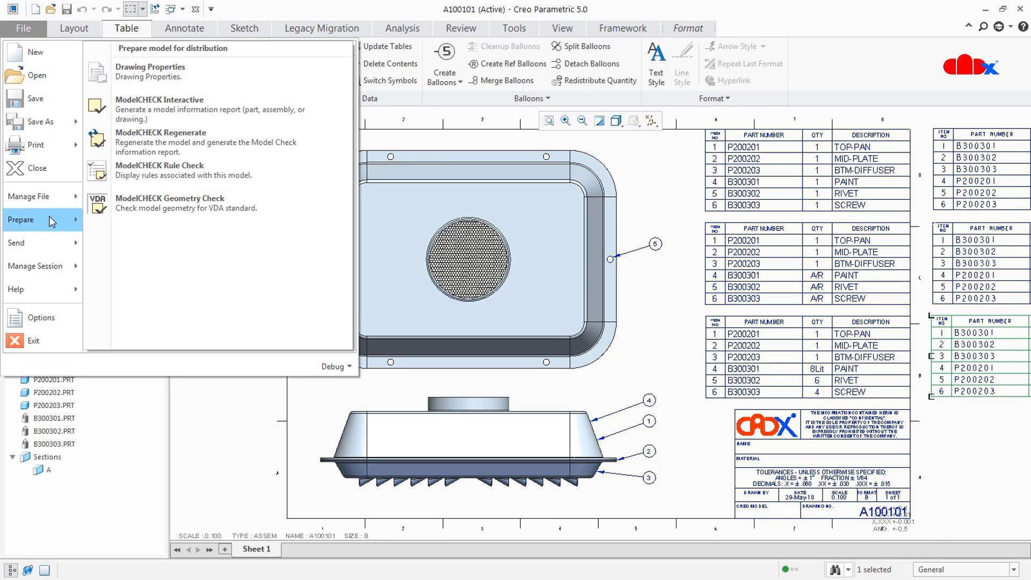
{"action": "left_click", "coordinate": [146, 70]}
{"action": "left_click", "coordinate": [726, 310]}
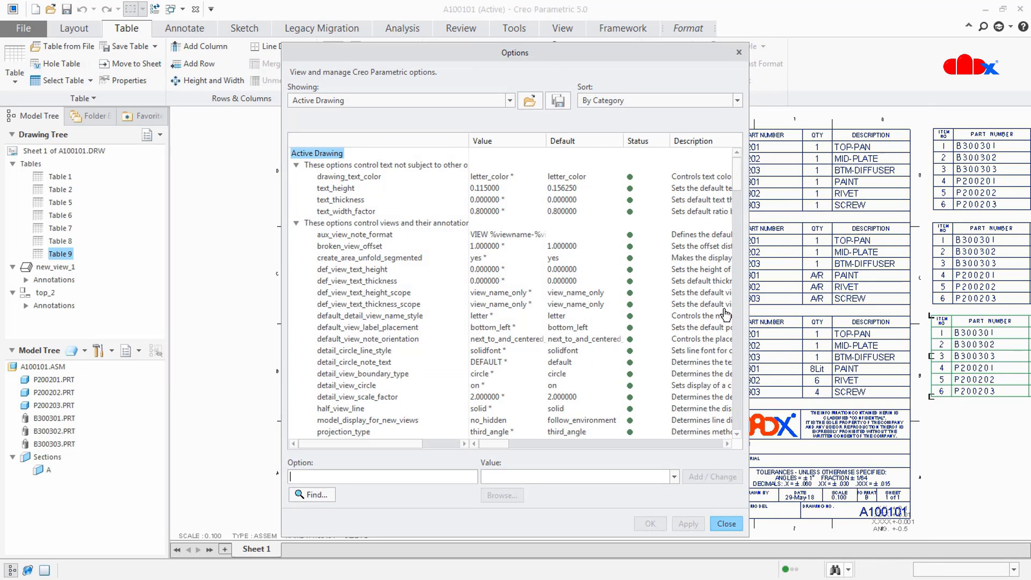
{"action": "left_click", "coordinate": [529, 101]}
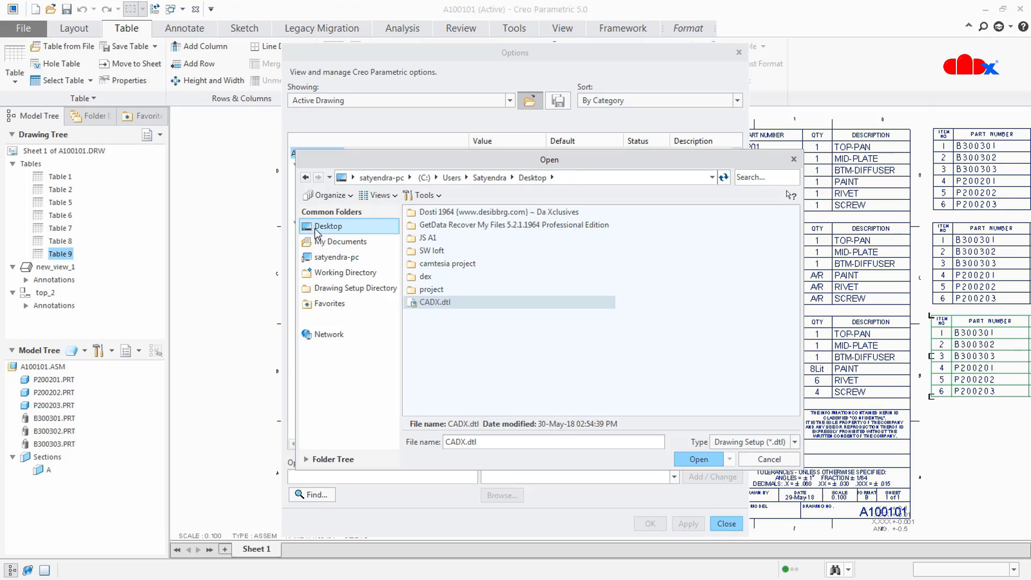
{"action": "double_click", "coordinate": [434, 302]}
{"action": "left_click", "coordinate": [688, 523]}
{"action": "left_click", "coordinate": [726, 523]}
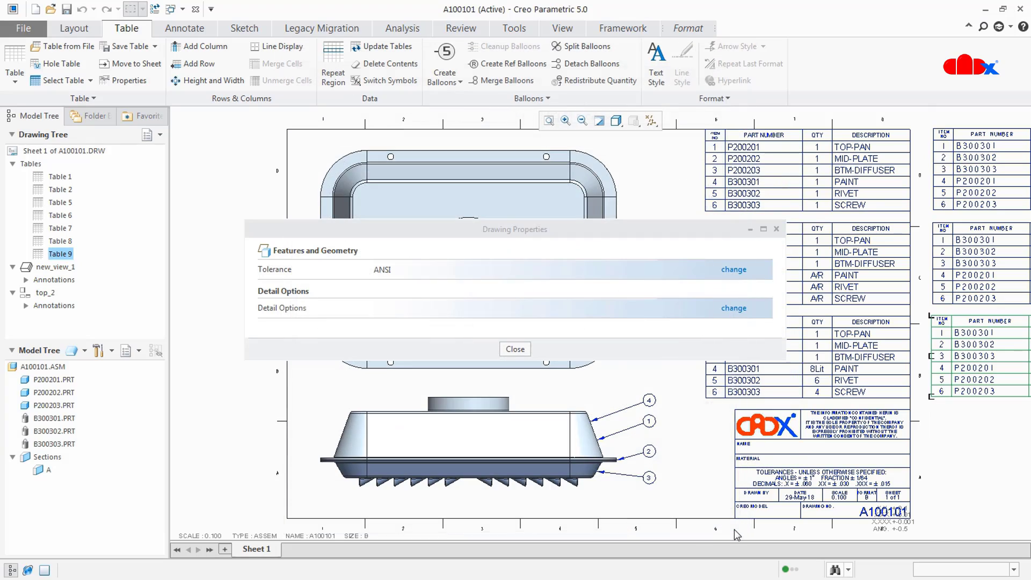
{"action": "left_click", "coordinate": [515, 348]}
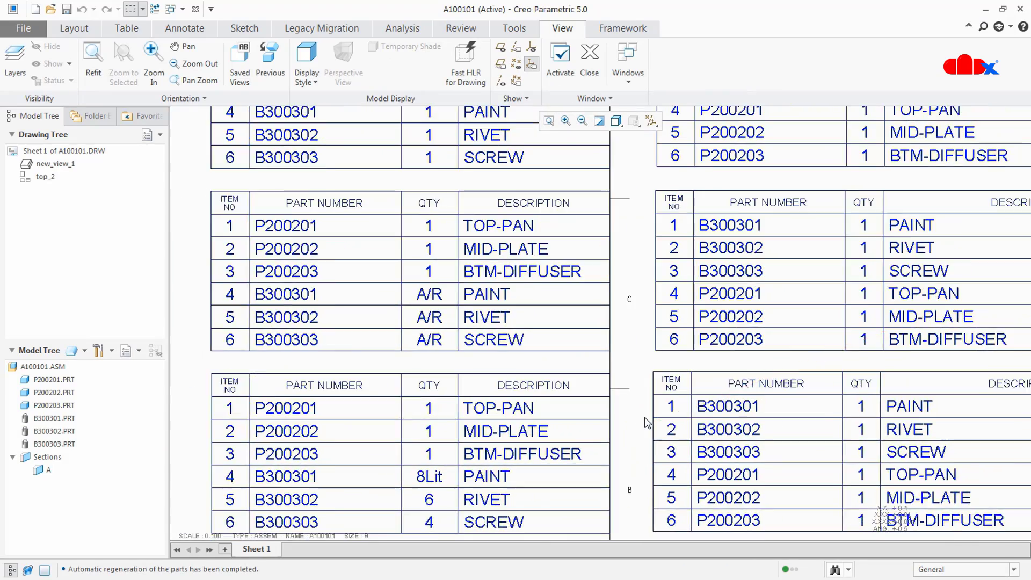
Step: Minimize the ribbon and frame the existing and new BOM tables side by side
{"action": "scroll", "coordinate": [647, 422], "scroll_direction": "up", "scroll_amount": 4}
{"action": "scroll", "coordinate": [612, 383], "scroll_direction": "down", "scroll_amount": 4}
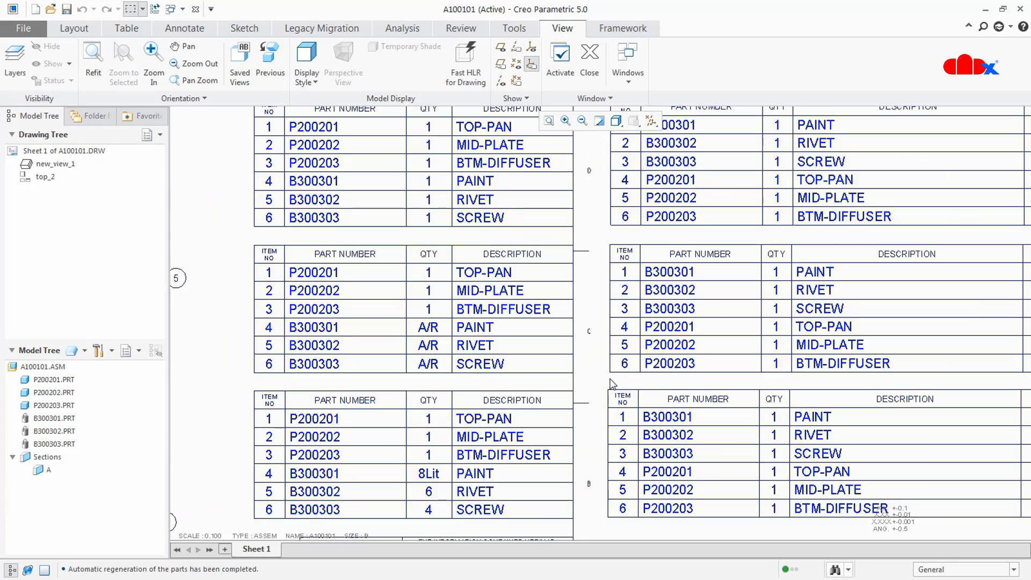
{"action": "middle_click_drag", "start_coordinate": [612, 384], "coordinate": [578, 396]}
{"action": "right_click", "coordinate": [719, 105]}
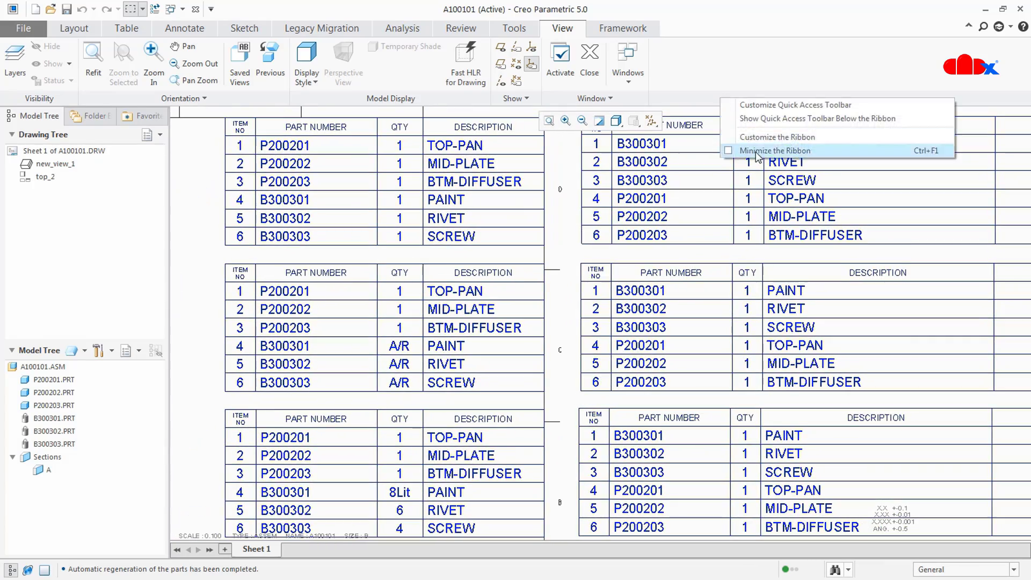
{"action": "left_click", "coordinate": [757, 155]}
{"action": "middle_click_drag", "start_coordinate": [553, 240], "coordinate": [585, 242]}
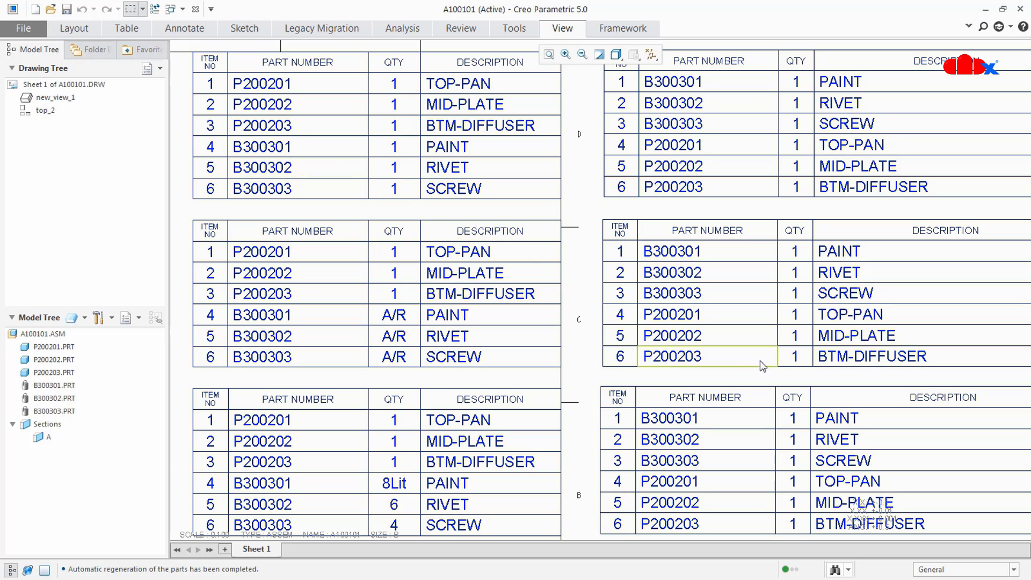
Step: Add the parameter ASM_MBR_TYPE to the repeat region relations of the middle newly placed BOM table
{"action": "left_click", "coordinate": [126, 33]}
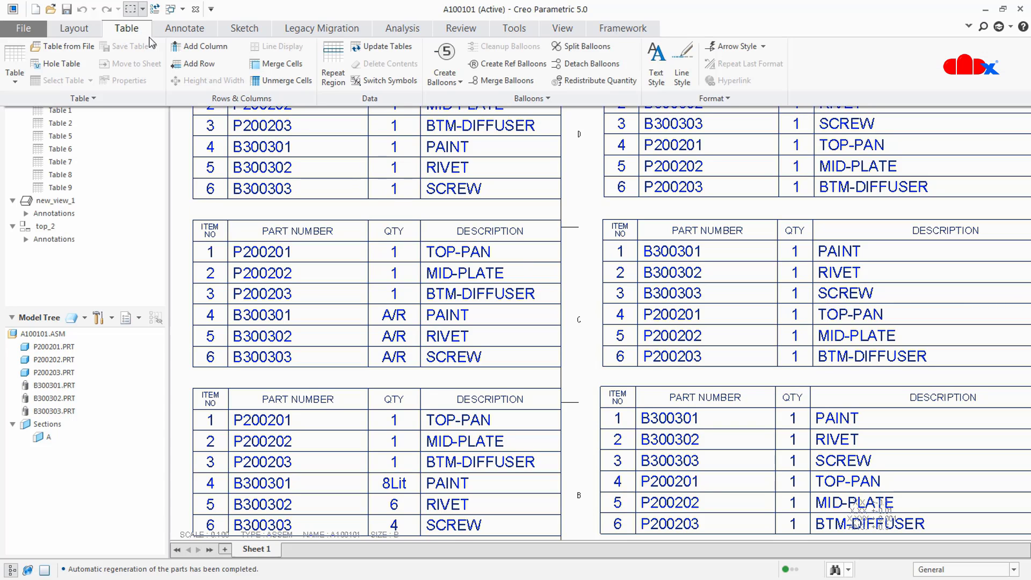
{"action": "left_click", "coordinate": [331, 71]}
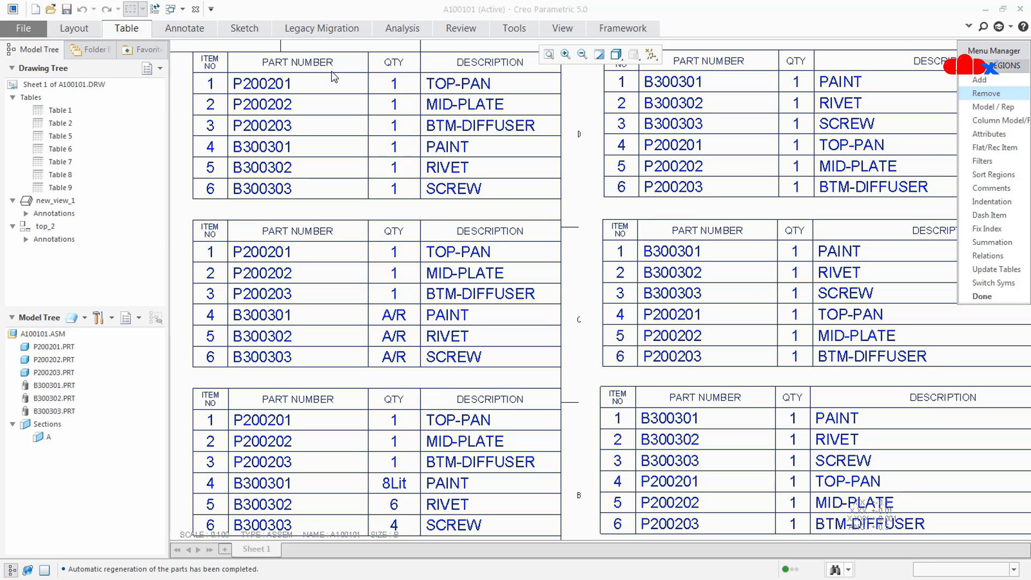
{"action": "left_click", "coordinate": [1002, 257]}
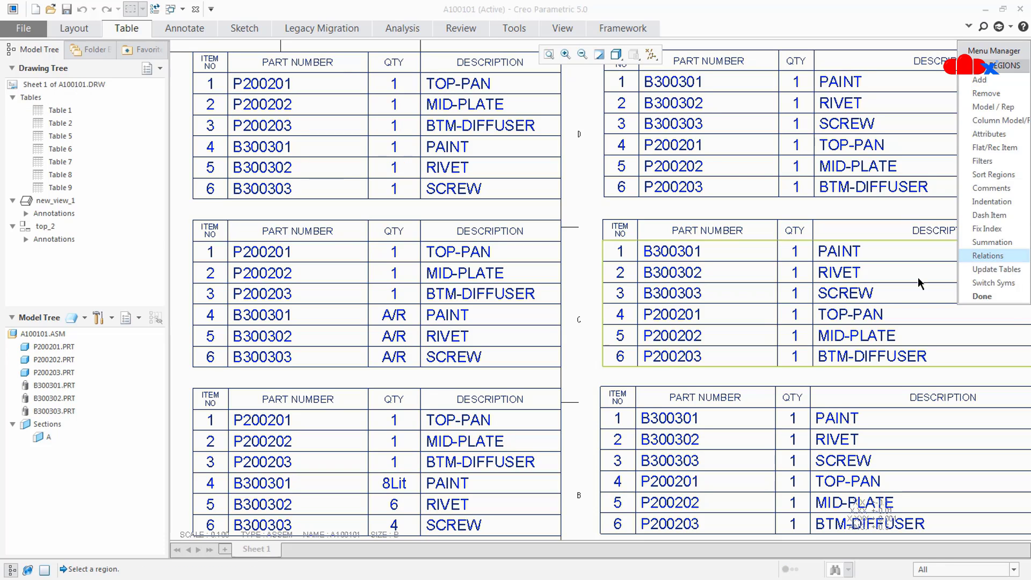
{"action": "left_click", "coordinate": [868, 298]}
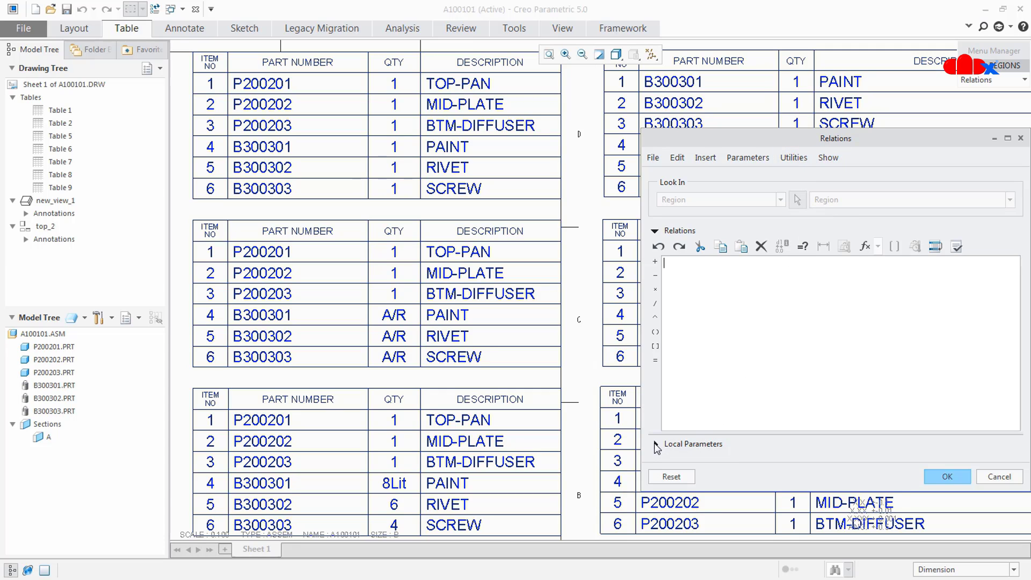
{"action": "left_click", "coordinate": [656, 446]}
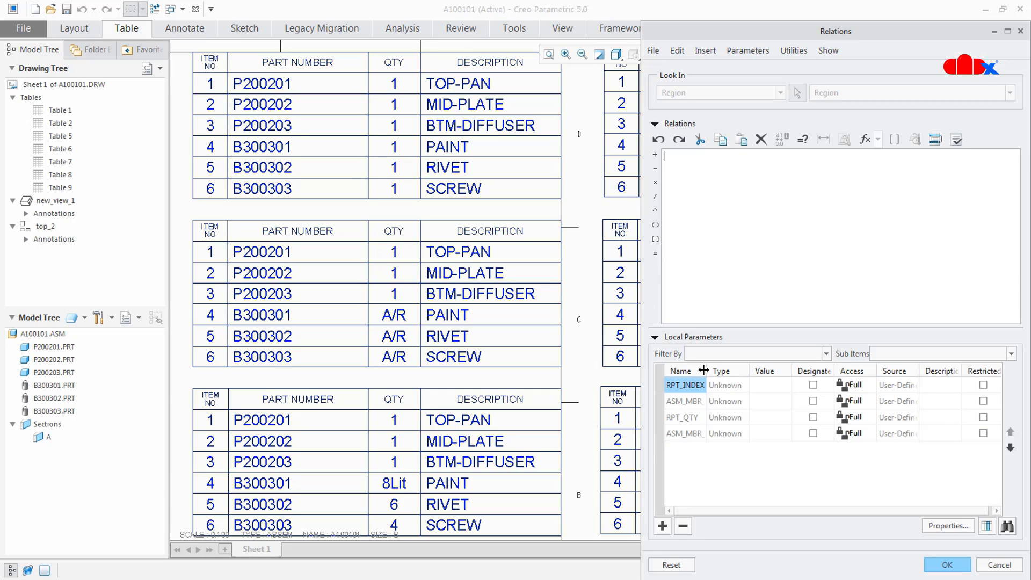
{"action": "left_click_drag", "start_coordinate": [706, 370], "coordinate": [806, 375]}
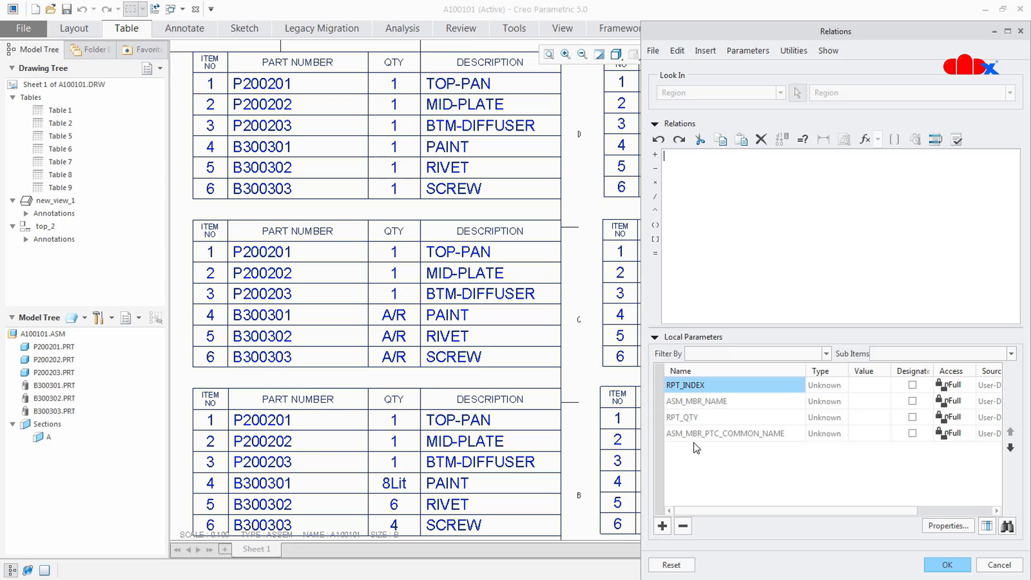
{"action": "left_click", "coordinate": [663, 527]}
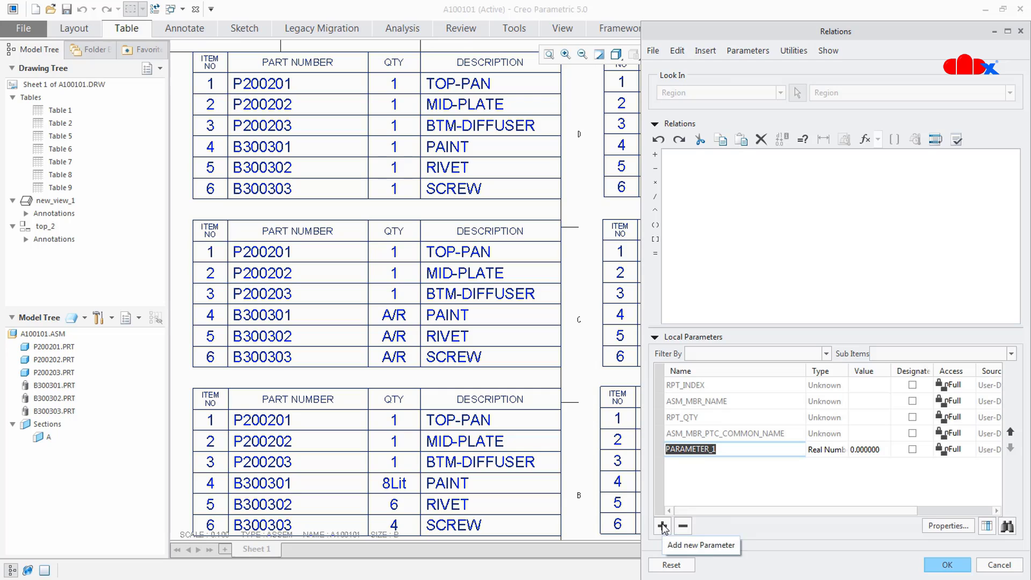
{"action": "type", "text": "ASM_MBR_TYPE"}
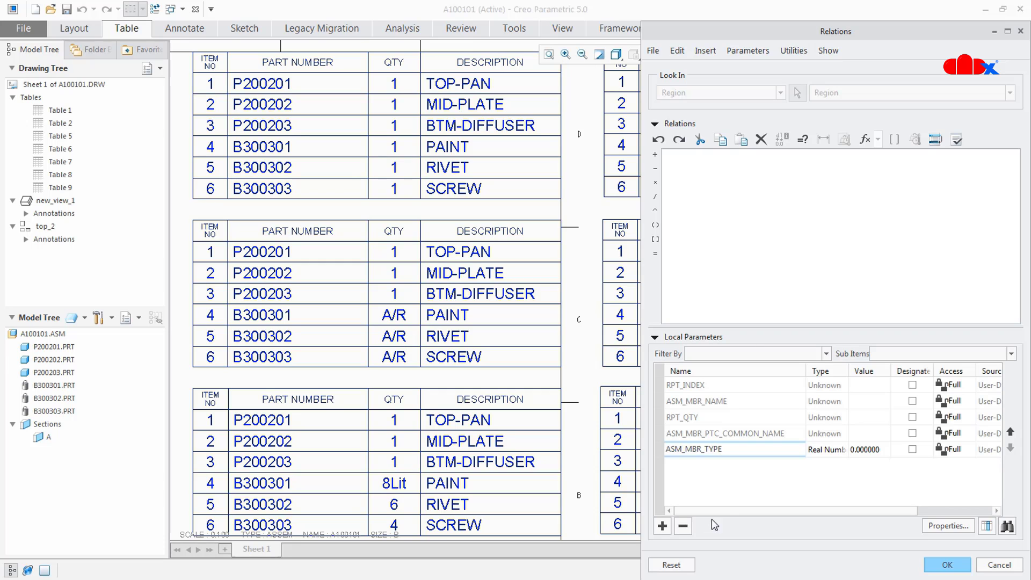
{"action": "left_click", "coordinate": [955, 565]}
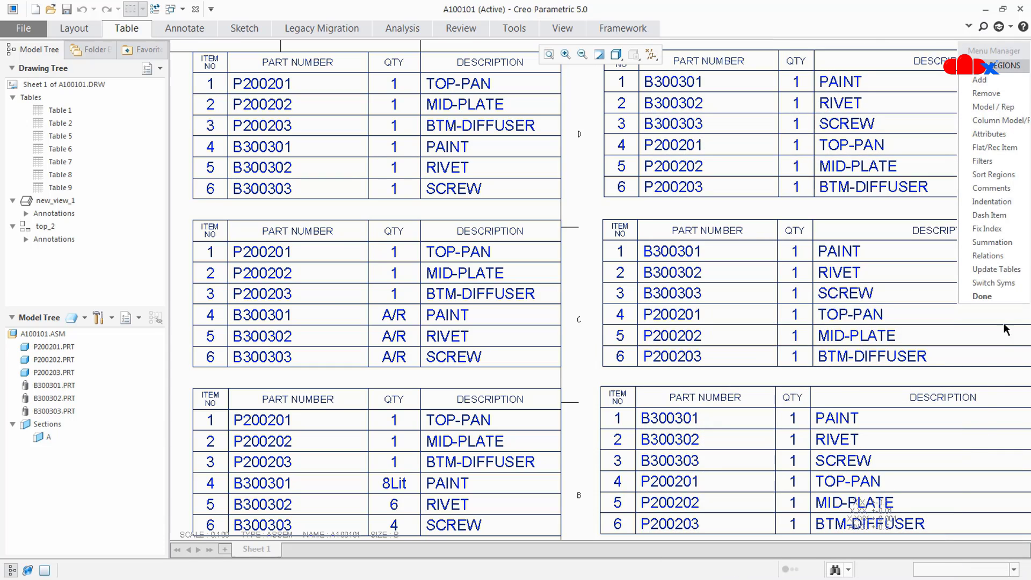
Step: Write and verify a relation in that region setting quantity to "A/N" when asm_mbr_type=="BULK ITEM", else to rpt_qty
{"action": "left_click", "coordinate": [998, 258]}
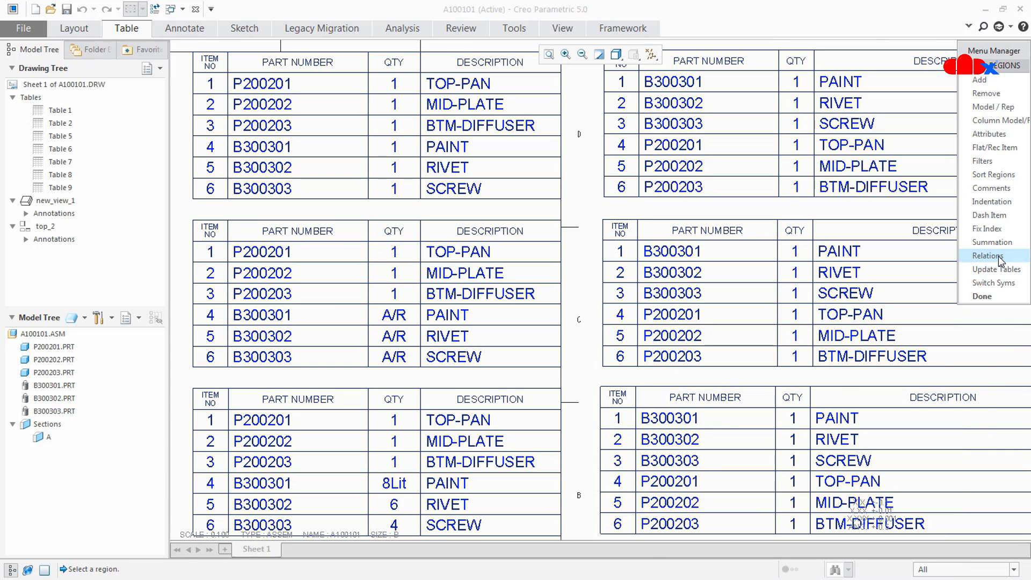
{"action": "left_click", "coordinate": [883, 290]}
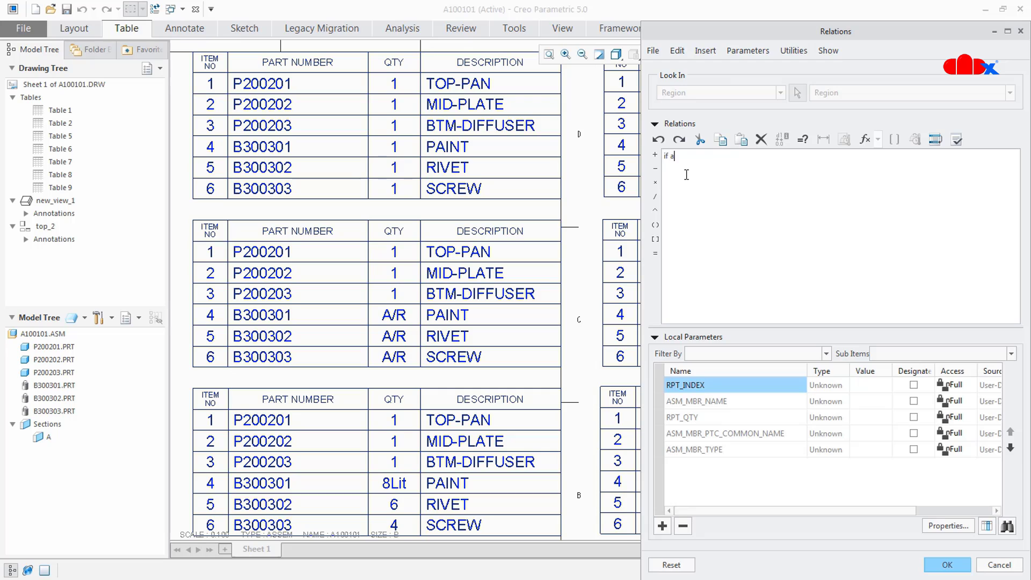
{"action": "type", "text": "sm_"}
{"action": "type", "text": "mbr_type=="}
{"action": "type", "text": "\""}
{"action": "type", "text": "ant"}
{"action": "type", "text": "ity=\"A/N\" el"}
{"action": "type", "text": "se"}
{"action": "type", "text": "quantity"}
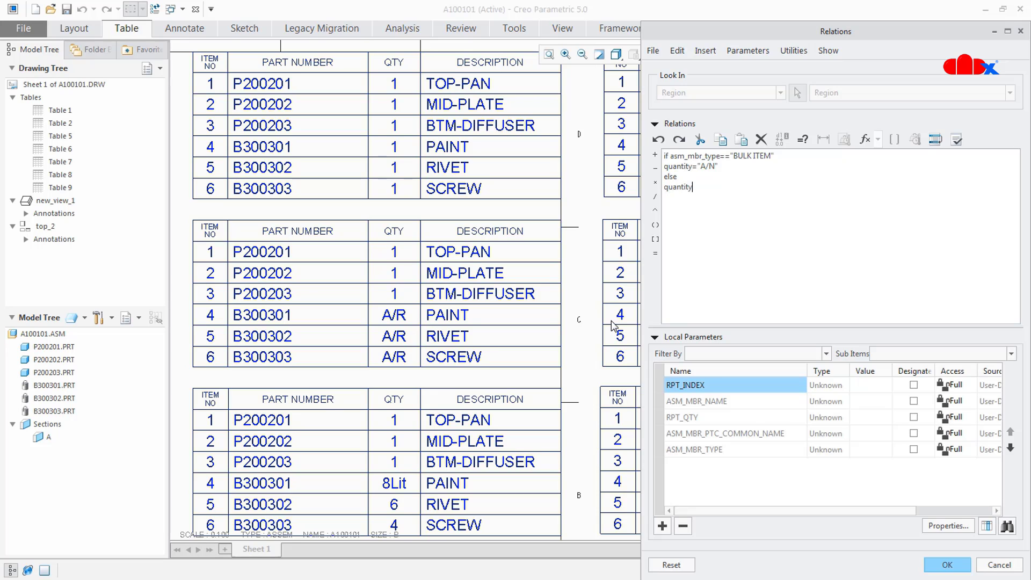
{"action": "type", "text": "=rpt_qty"}
{"action": "key", "text": "Return"}
{"action": "type", "text": "endif"}
{"action": "left_click", "coordinate": [956, 140]}
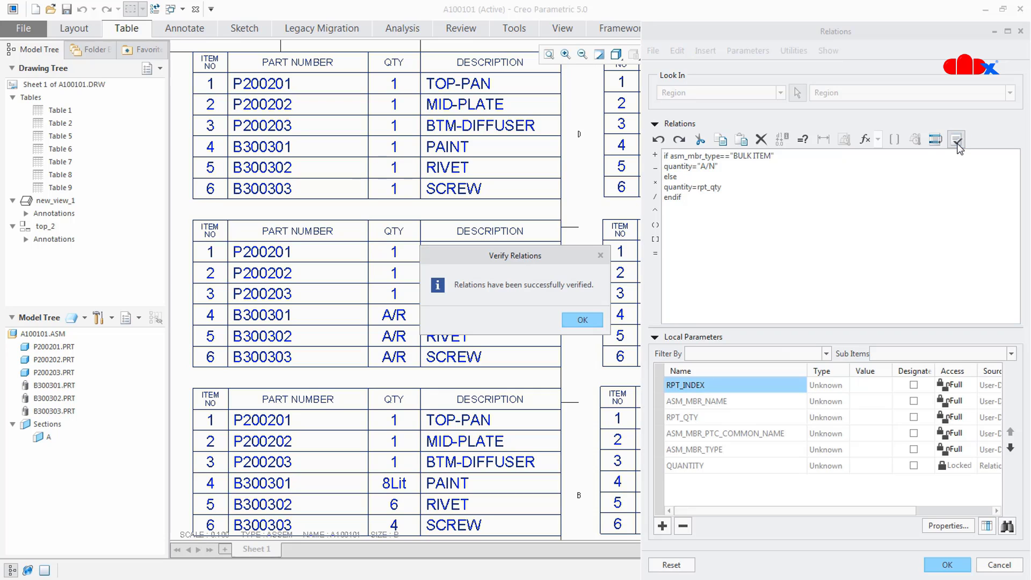
{"action": "left_click", "coordinate": [586, 321]}
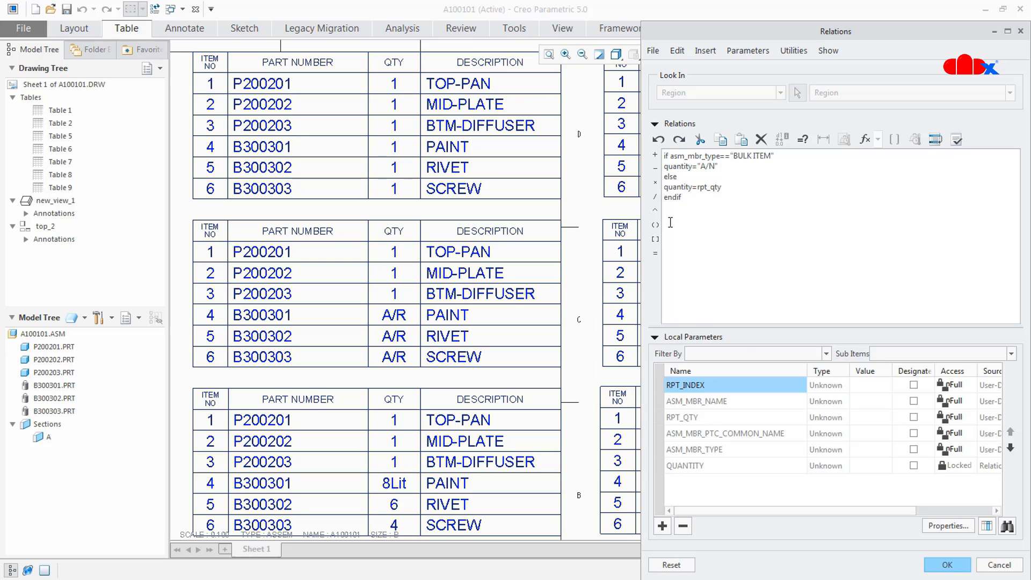
Step: Accept the region relation, update the tables and switch them to show report symbols
{"action": "left_click_drag", "start_coordinate": [664, 187], "coordinate": [693, 188]}
{"action": "left_click", "coordinate": [947, 564]}
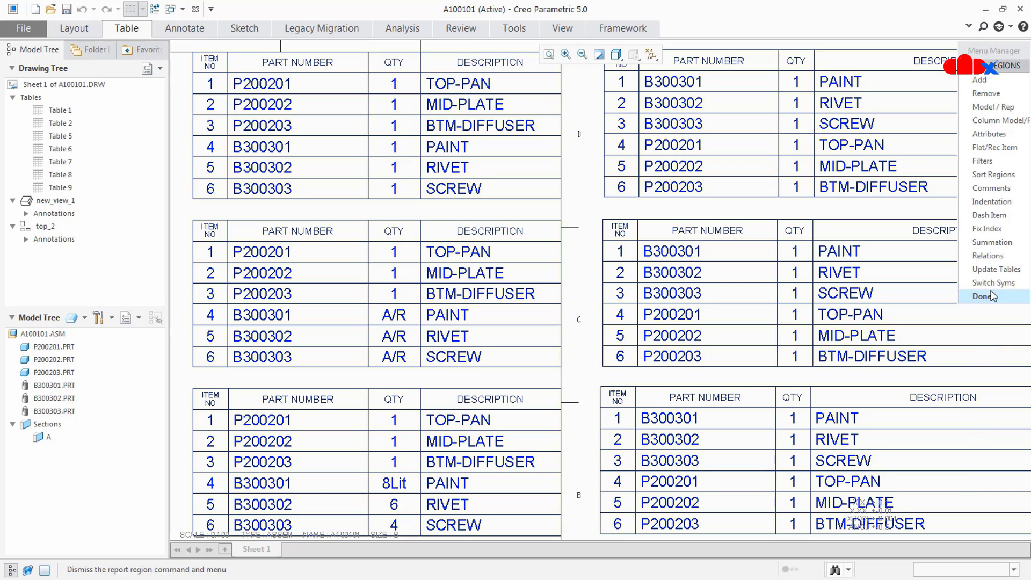
{"action": "left_click", "coordinate": [997, 272]}
{"action": "left_click", "coordinate": [998, 285]}
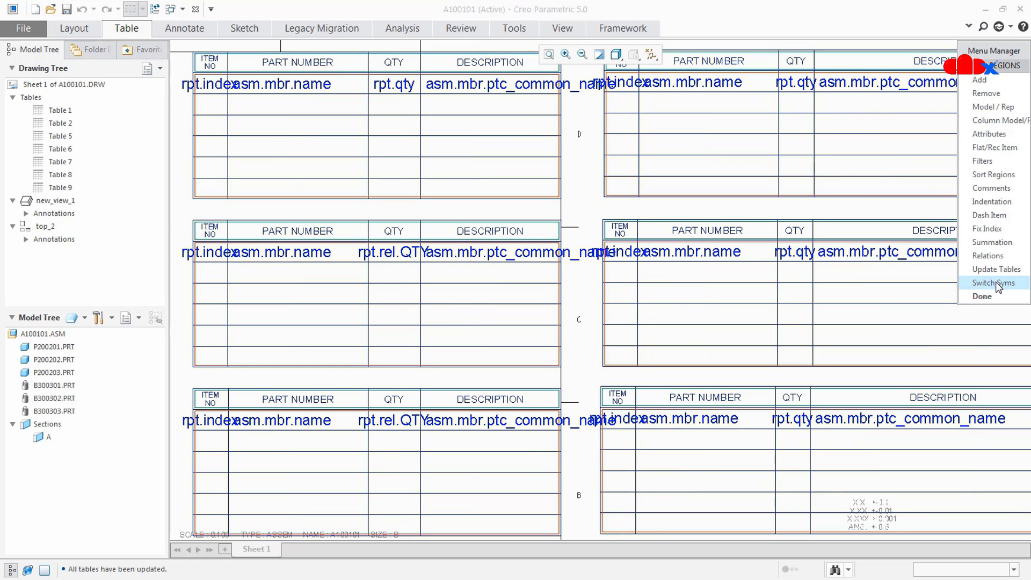
{"action": "left_click", "coordinate": [983, 296]}
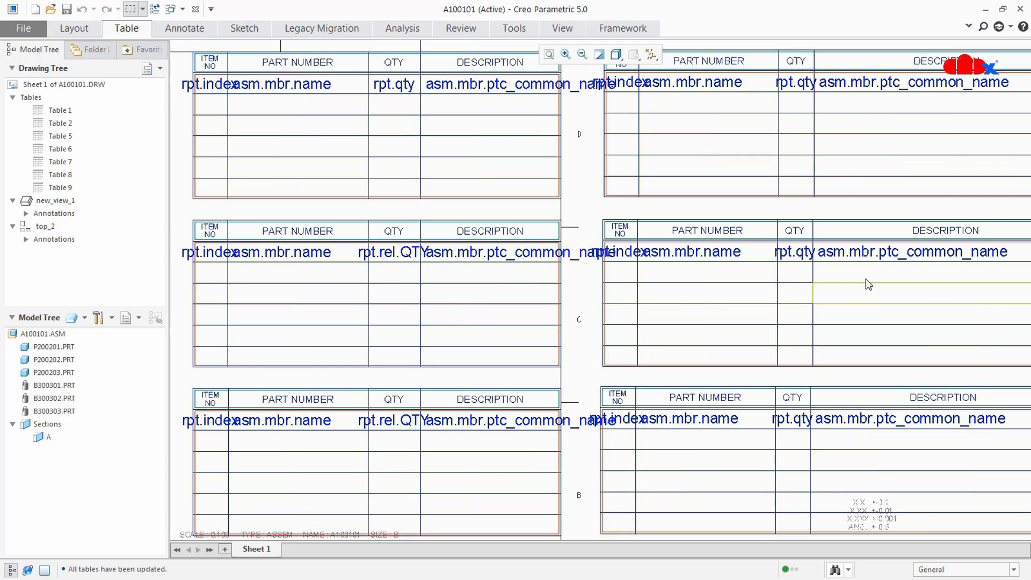
Step: Replace the QTY cell's report symbol in the middle new BOM table with rpt.rel.quantity
{"action": "double_click", "coordinate": [797, 261]}
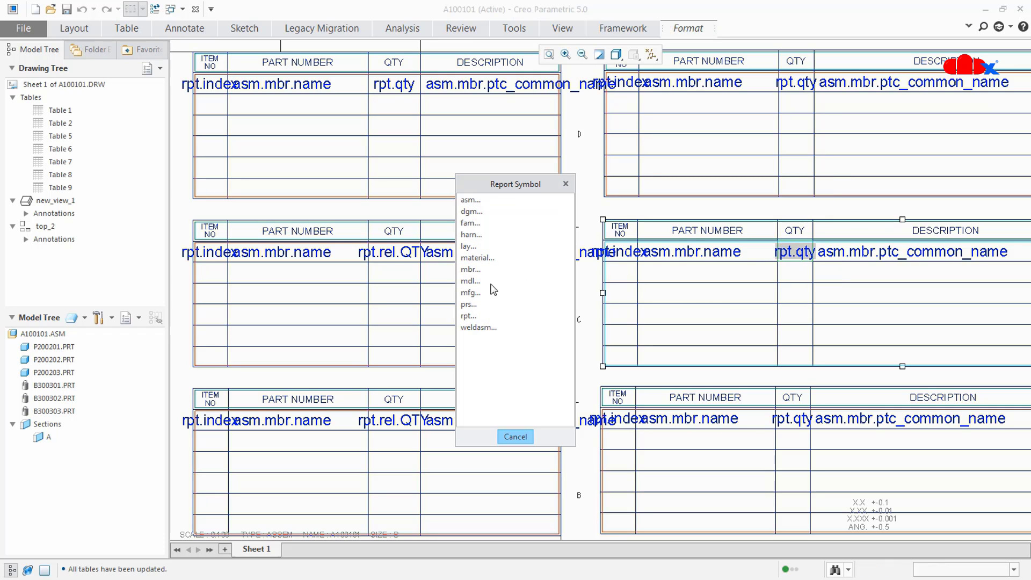
{"action": "left_click", "coordinate": [466, 315]}
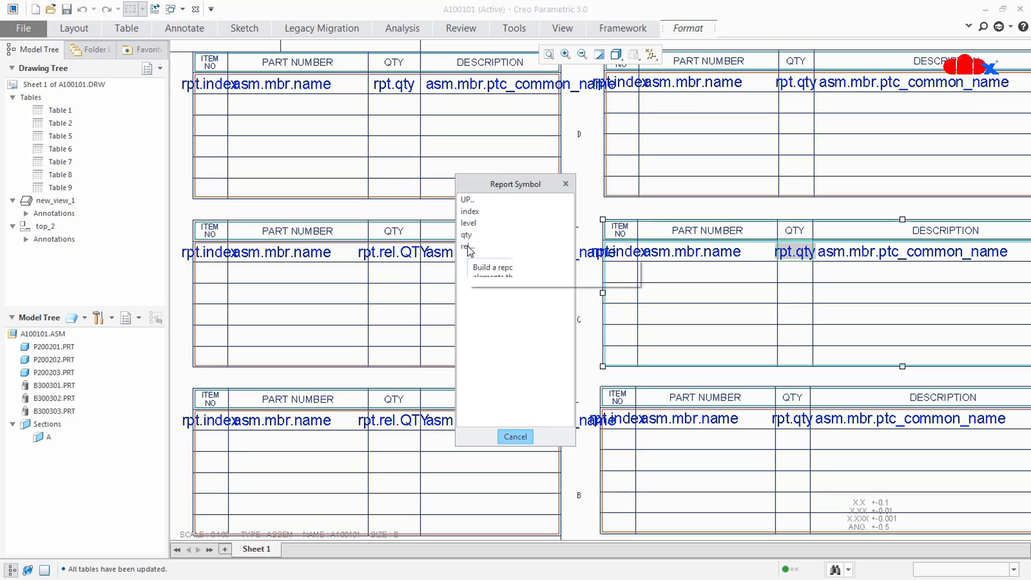
{"action": "left_click", "coordinate": [467, 248]}
{"action": "left_click", "coordinate": [480, 213]}
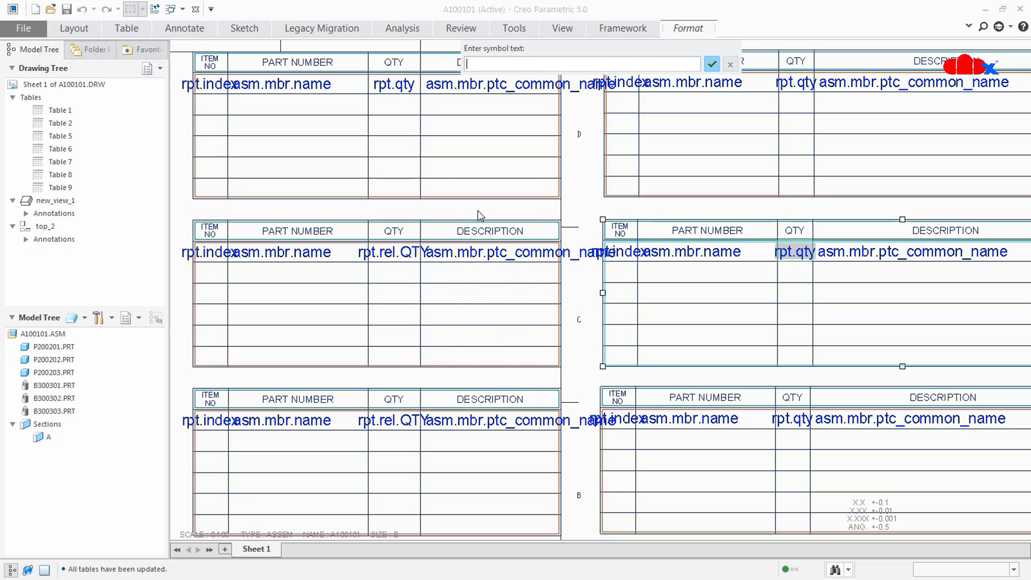
{"action": "type", "text": "quantity"}
{"action": "left_click", "coordinate": [712, 65]}
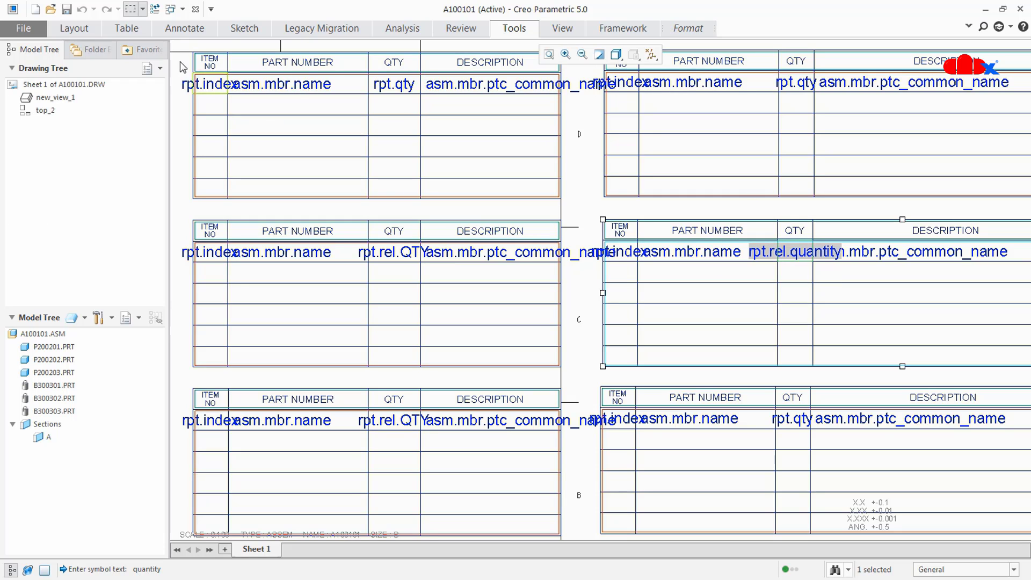
Step: Update the tables and switch them from report symbols back to actual values
{"action": "left_click", "coordinate": [136, 34]}
{"action": "left_click", "coordinate": [332, 69]}
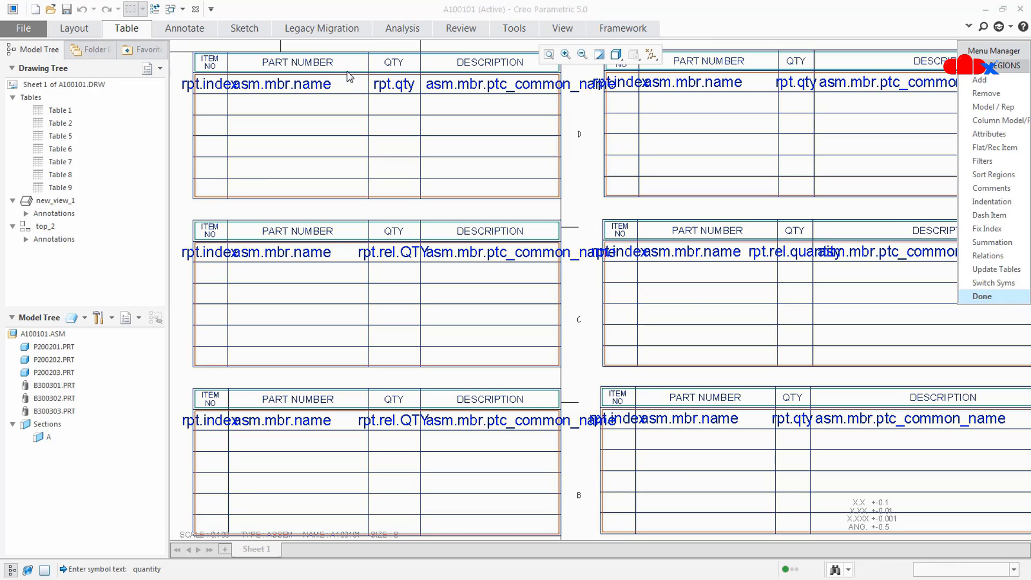
{"action": "left_click", "coordinate": [994, 269]}
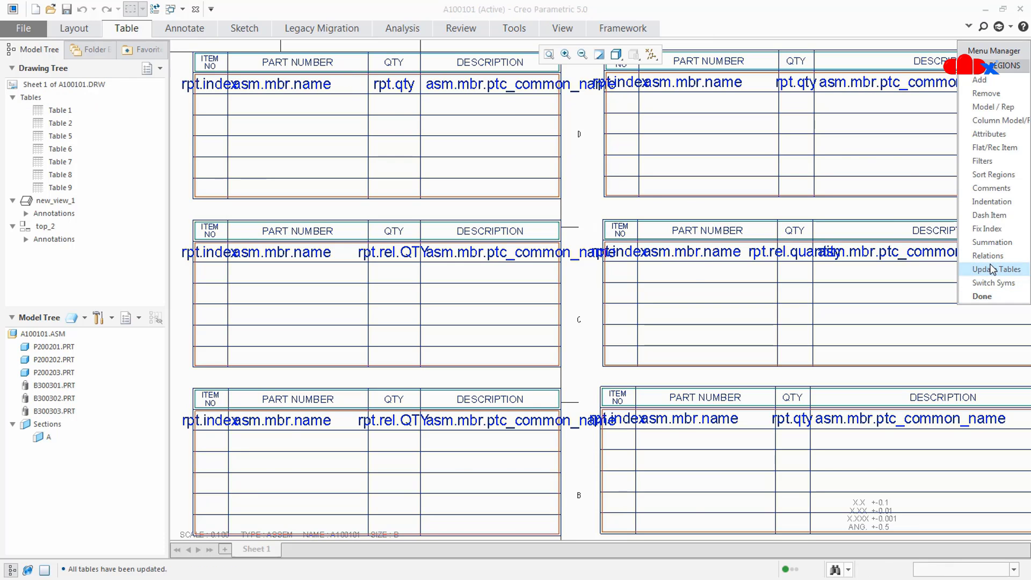
{"action": "left_click", "coordinate": [998, 284]}
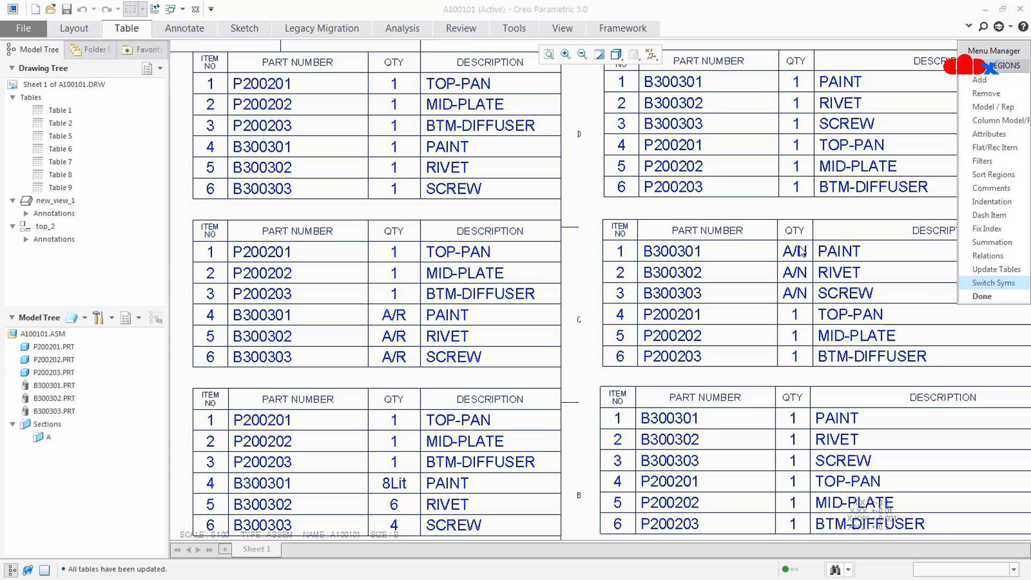
{"action": "middle_click", "coordinate": [797, 295]}
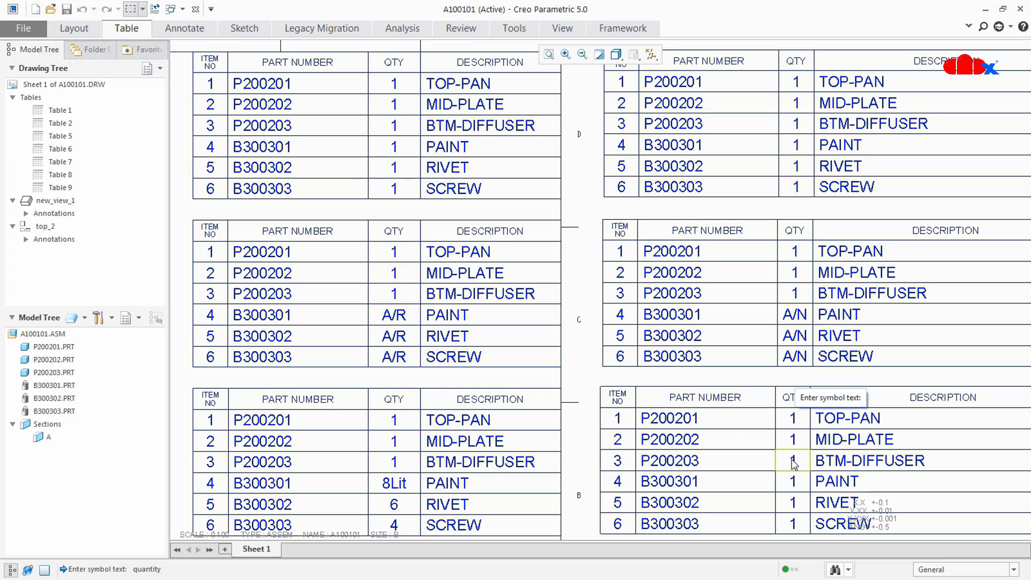
Step: In the lowest new BOM table's repeat region relations, write if asm_mbr_name=="B300301" with quantity="8Lit", followed by else
{"action": "left_click", "coordinate": [129, 30]}
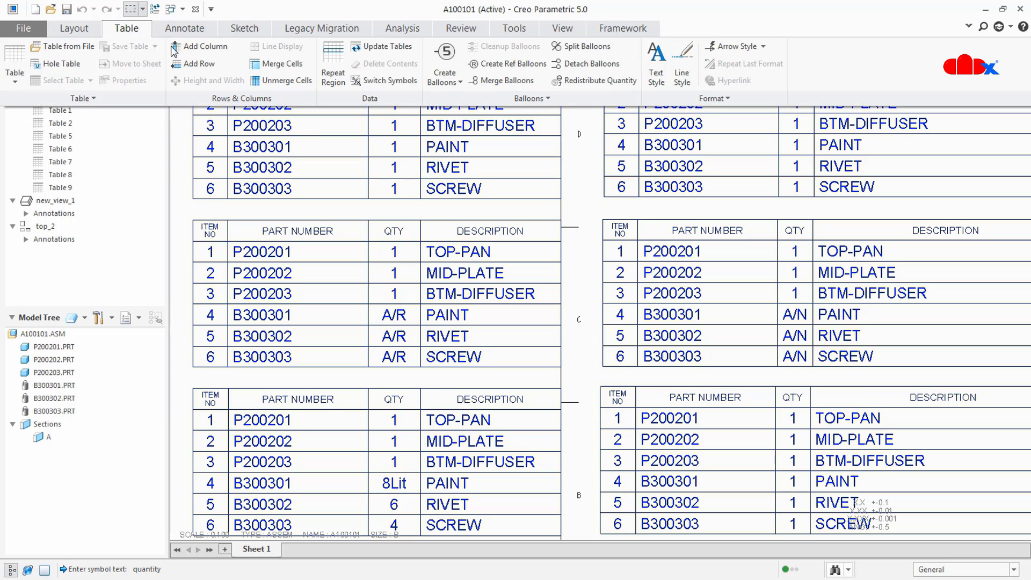
{"action": "left_click", "coordinate": [342, 79]}
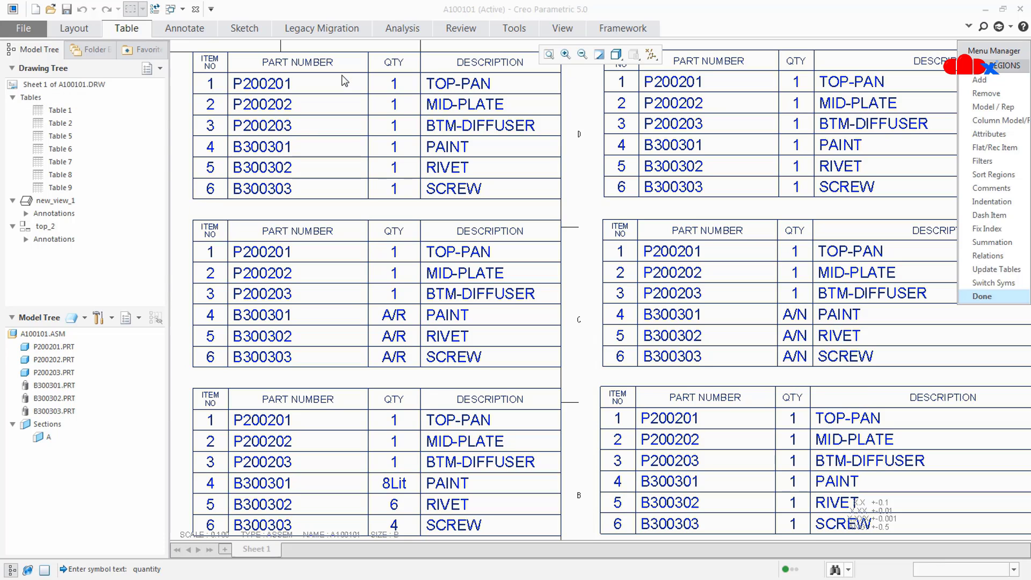
{"action": "left_click", "coordinate": [992, 256]}
{"action": "left_click", "coordinate": [809, 463]}
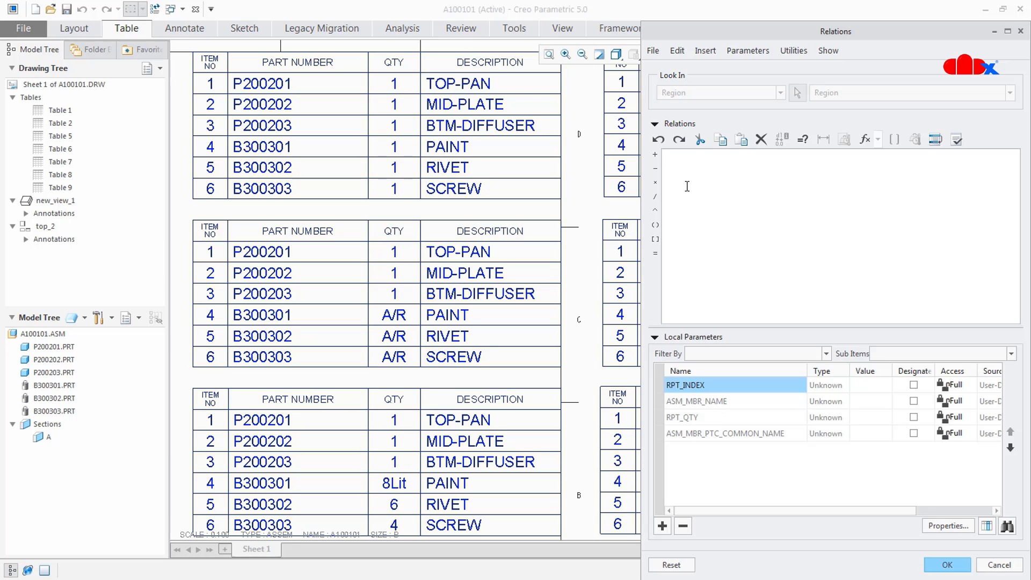
{"action": "type", "text": "f asm_mbr_name=="}
{"action": "type", "text": "\"B300301\""}
{"action": "key", "text": "Return"}
{"action": "type", "text": "quantity=\"8Lit"}
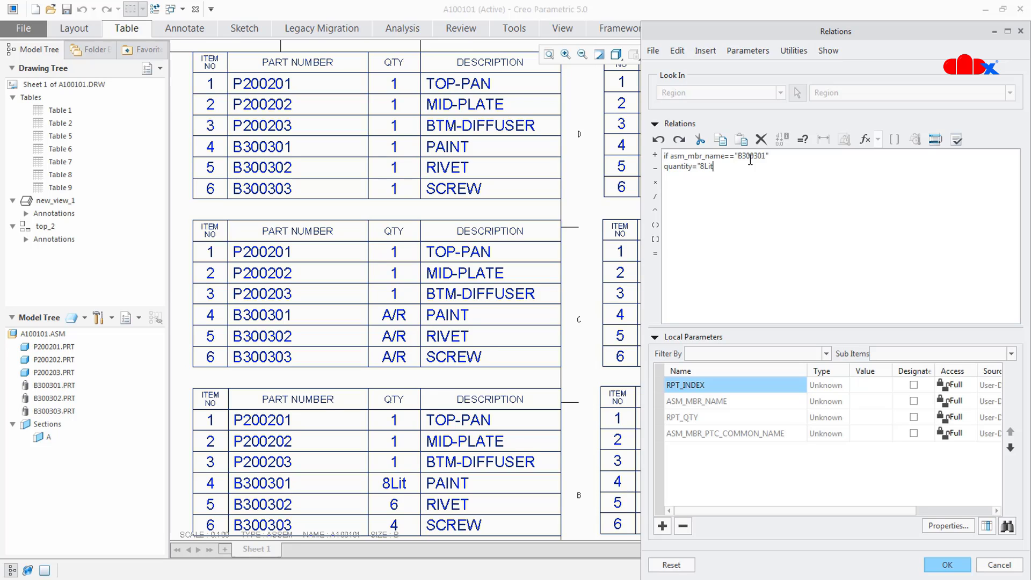
{"action": "type", "text": "\""}
{"action": "key", "text": "Return"}
{"action": "type", "text": "else"}
Step: Copy the conditional block below itself and adapt it to asm_mbr_name=="B300302" with quantity="6"
{"action": "left_click_drag", "start_coordinate": [677, 177], "coordinate": [656, 158]}
{"action": "key", "text": "ctrl+c"}
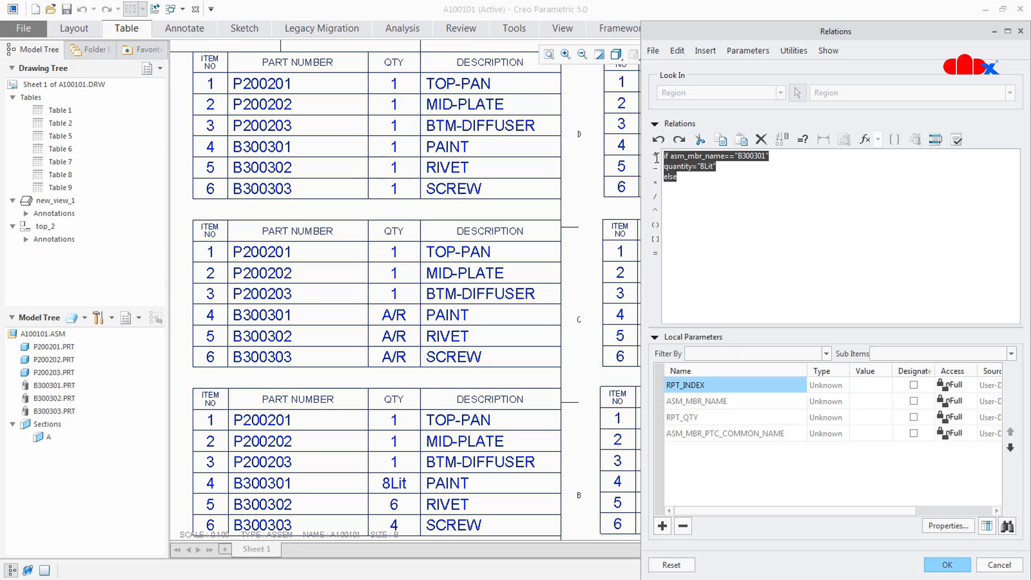
{"action": "left_click", "coordinate": [687, 185]}
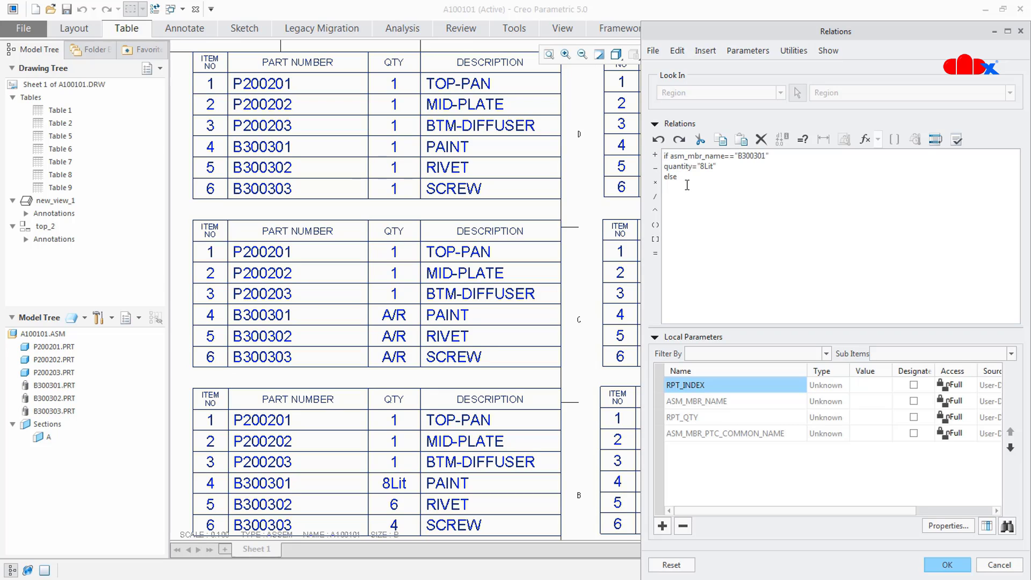
{"action": "key", "text": "Return"}
{"action": "key", "text": "ctrl+v"}
{"action": "key", "text": "BackSpace"}
{"action": "type", "text": "2"}
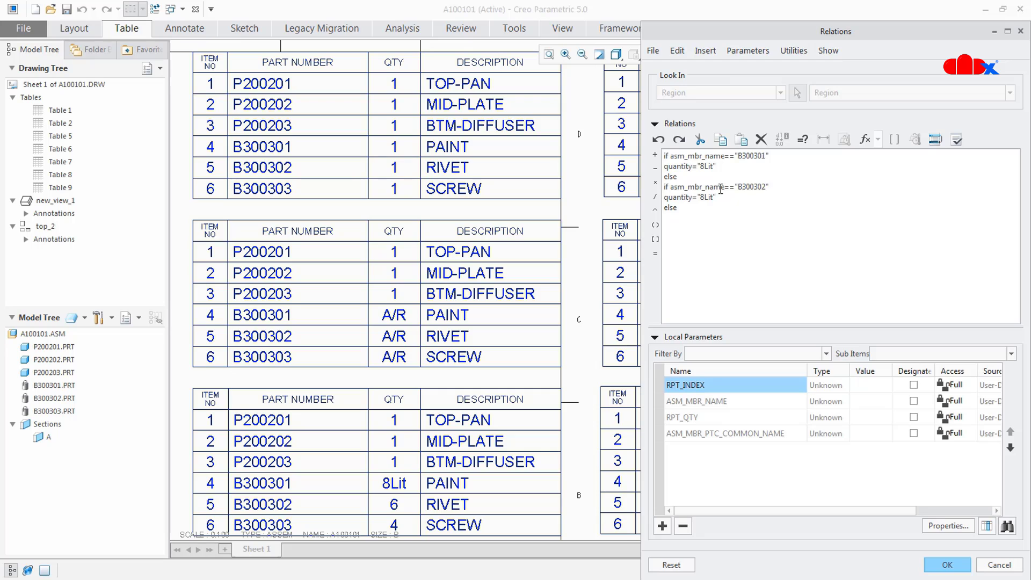
{"action": "left_click_drag", "start_coordinate": [715, 200], "coordinate": [702, 202]}
{"action": "type", "text": "6"}
Step: Paste a third conditional block and adapt it to asm_mbr_name=="B300303" with quantity="2"
{"action": "key", "text": "ctrl+v"}
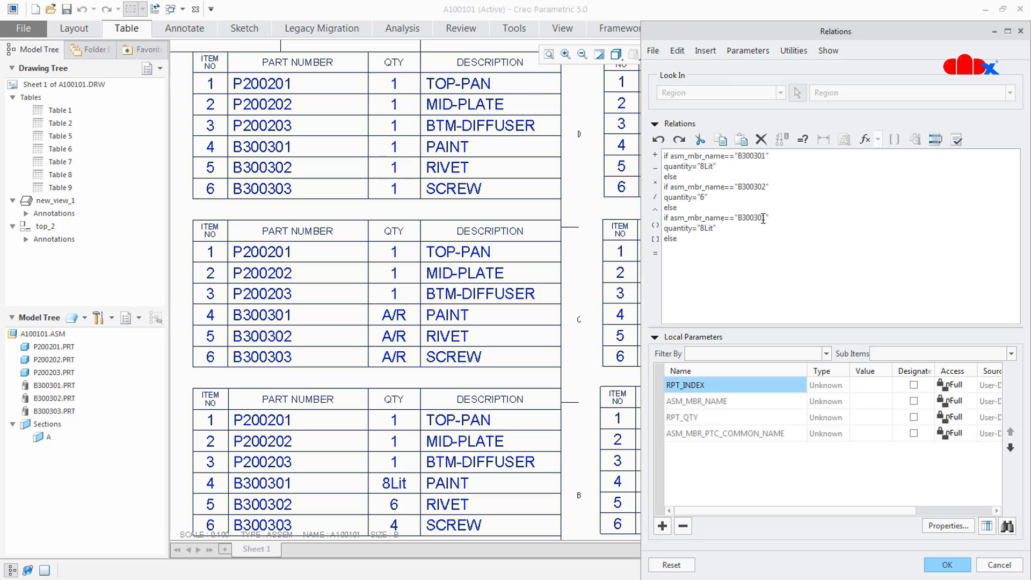
{"action": "left_click_drag", "start_coordinate": [766, 219], "coordinate": [701, 231]}
{"action": "type", "text": "30"}
{"action": "type", "text": "2"}
Step: Complete the relation with quantity=rpt_qty under the last else and close it with three endif lines
{"action": "left_click_drag", "start_coordinate": [709, 229], "coordinate": [666, 230]}
{"action": "key", "text": "ctrl+c"}
{"action": "left_click", "coordinate": [670, 251]}
{"action": "key", "text": "ctrl+v"}
{"action": "key", "text": "BackSpace"}
{"action": "key", "text": "BackSpace"}
{"action": "key", "text": "BackSpace"}
{"action": "type", "text": "rpt_"}
{"action": "type", "text": "qty"}
{"action": "type", "text": "e"}
{"action": "type", "text": "ndi"}
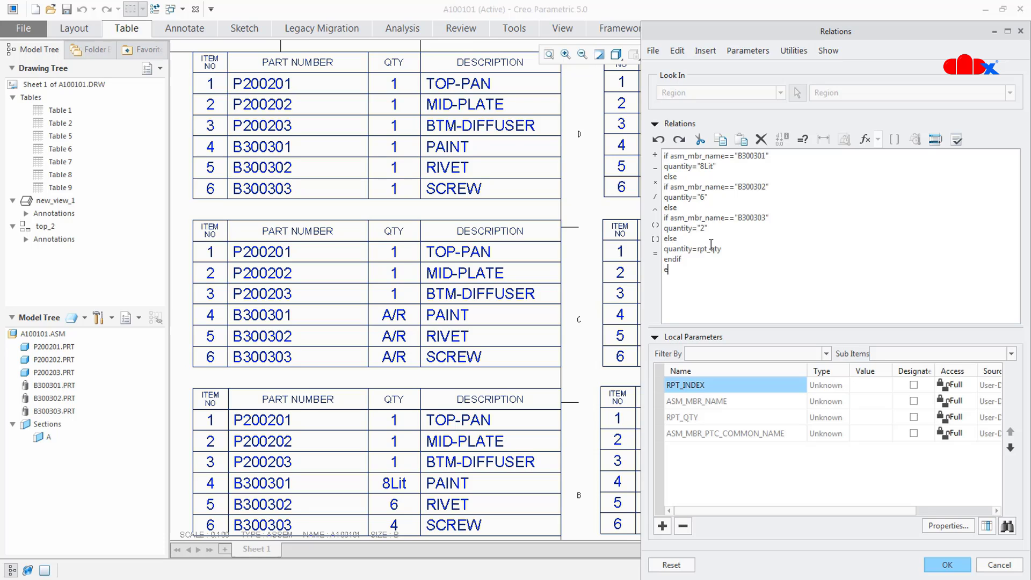
{"action": "type", "text": "ndif endif"}
Step: Verify the part-specific quantity relations and accept them for the region
{"action": "left_click", "coordinate": [956, 140]}
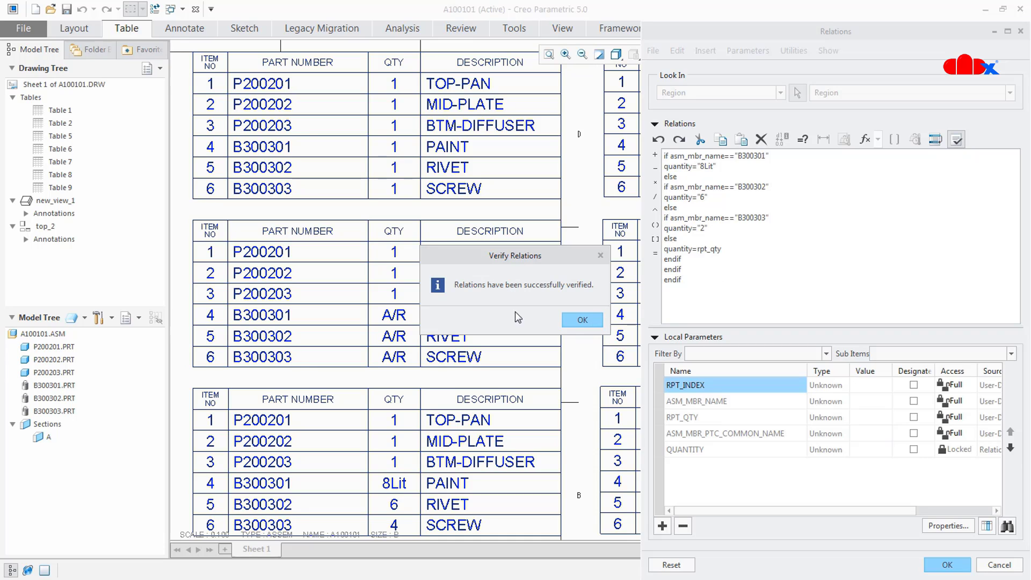
{"action": "left_click", "coordinate": [583, 320]}
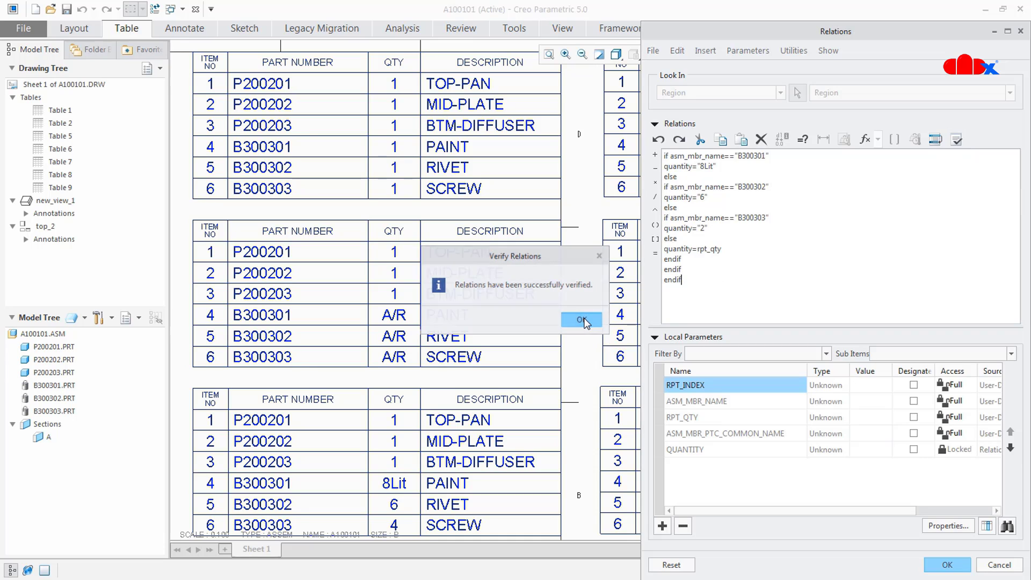
{"action": "left_click", "coordinate": [947, 565]}
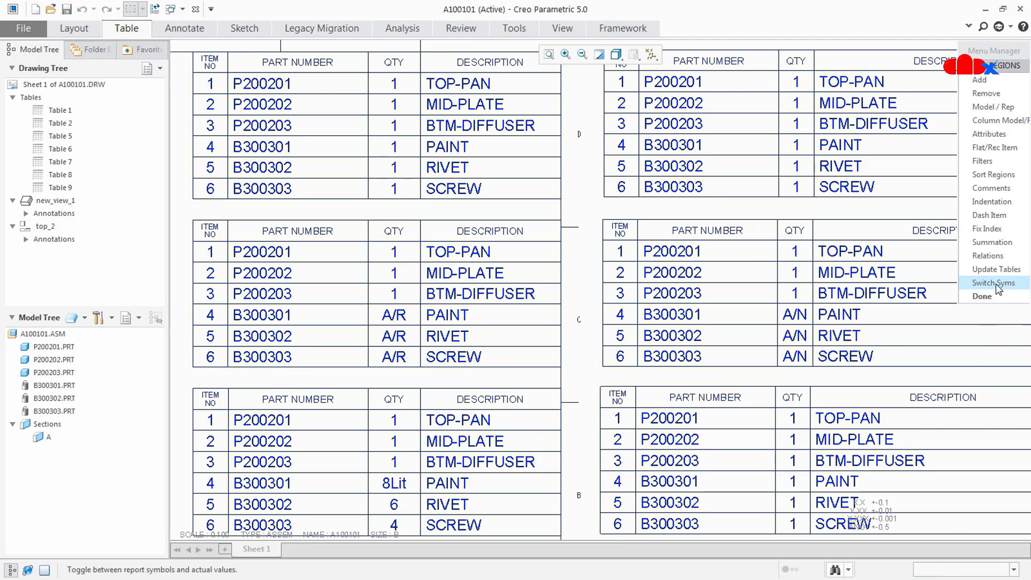
Step: Show report symbols and replace the QTY cell's symbol in the lowest new BOM table with rpt.rel.quantity
{"action": "left_click", "coordinate": [996, 283]}
{"action": "left_click", "coordinate": [983, 297]}
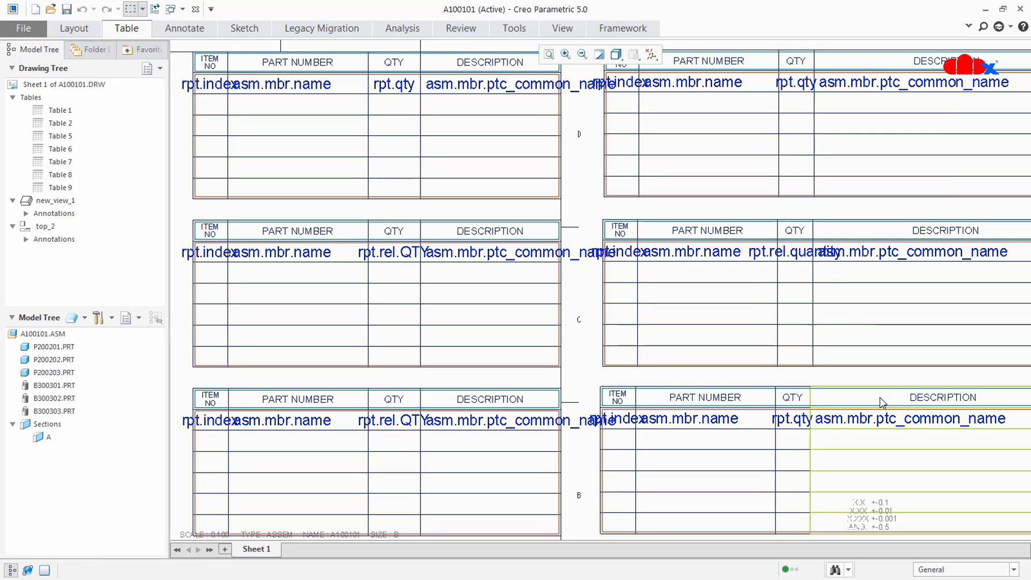
{"action": "mouse_move", "coordinate": [880, 397]}
{"action": "middle_mouse_down"}
{"action": "mouse_move", "coordinate": [840, 409]}
{"action": "mouse_move", "coordinate": [806, 327]}
{"action": "middle_mouse_up"}
{"action": "left_click", "coordinate": [790, 314]}
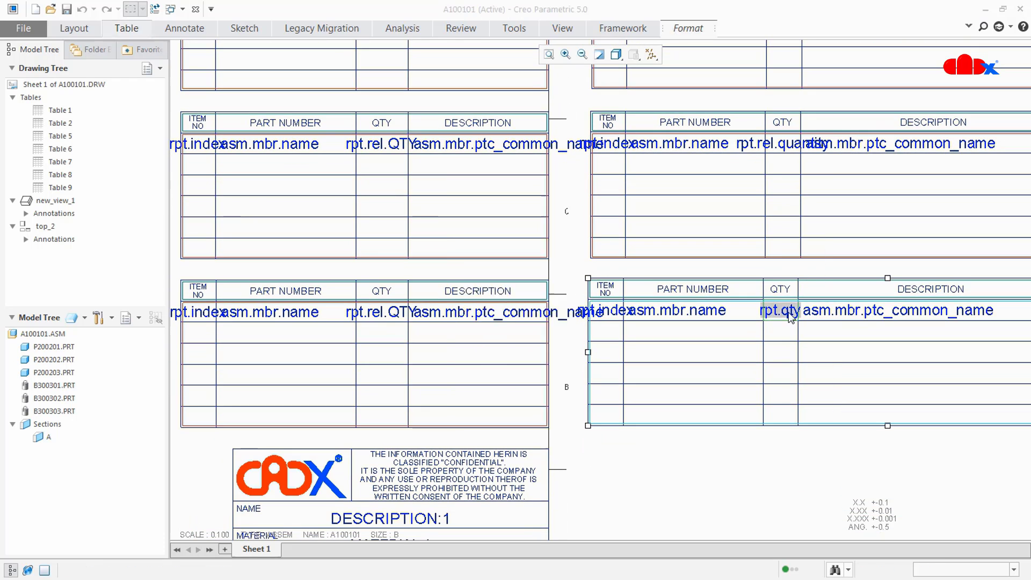
{"action": "double_click", "coordinate": [789, 314]}
{"action": "left_click", "coordinate": [476, 316]}
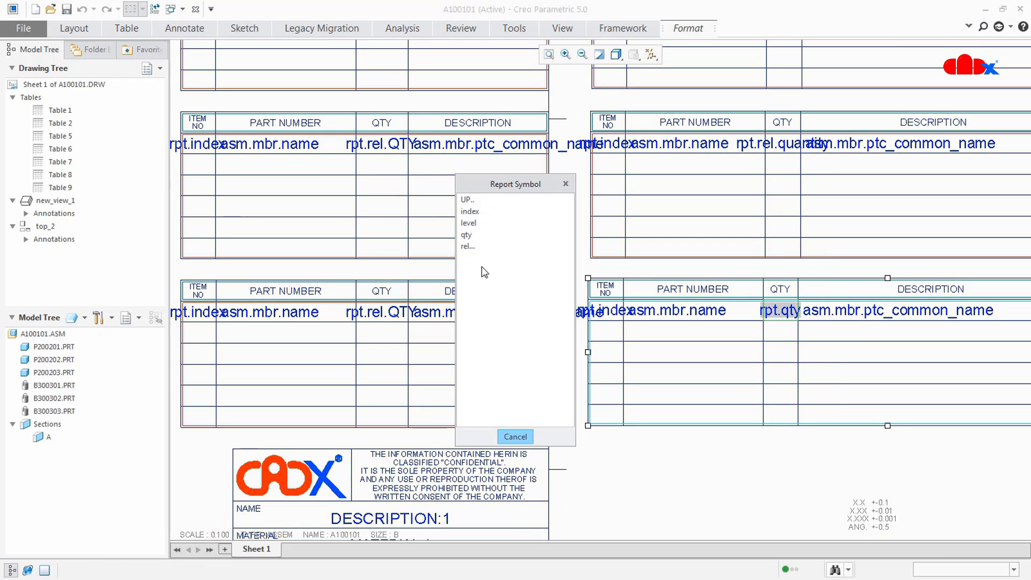
{"action": "left_click", "coordinate": [480, 247]}
{"action": "left_click", "coordinate": [482, 212]}
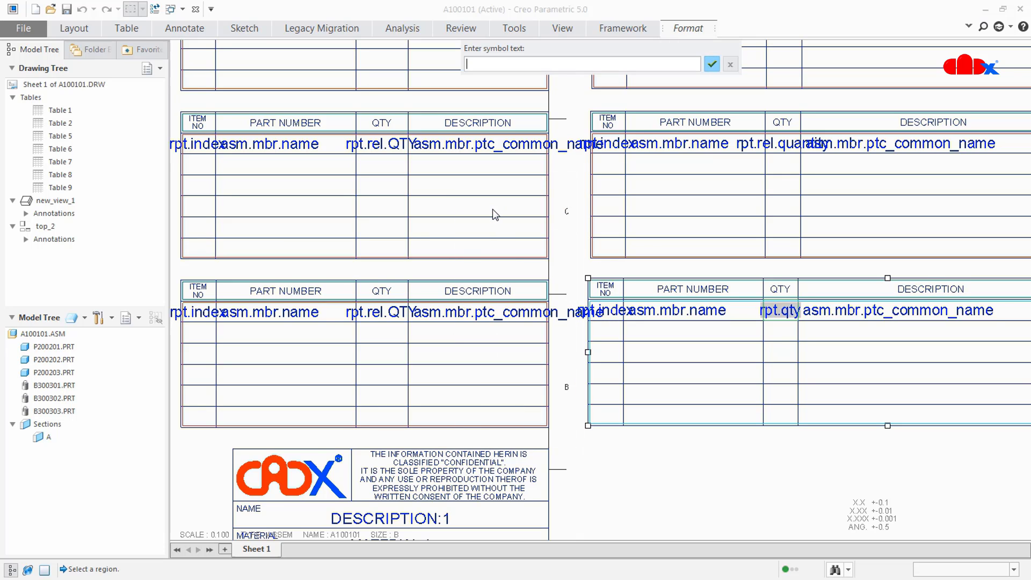
{"action": "type", "text": "quantity"}
{"action": "left_click", "coordinate": [711, 64]}
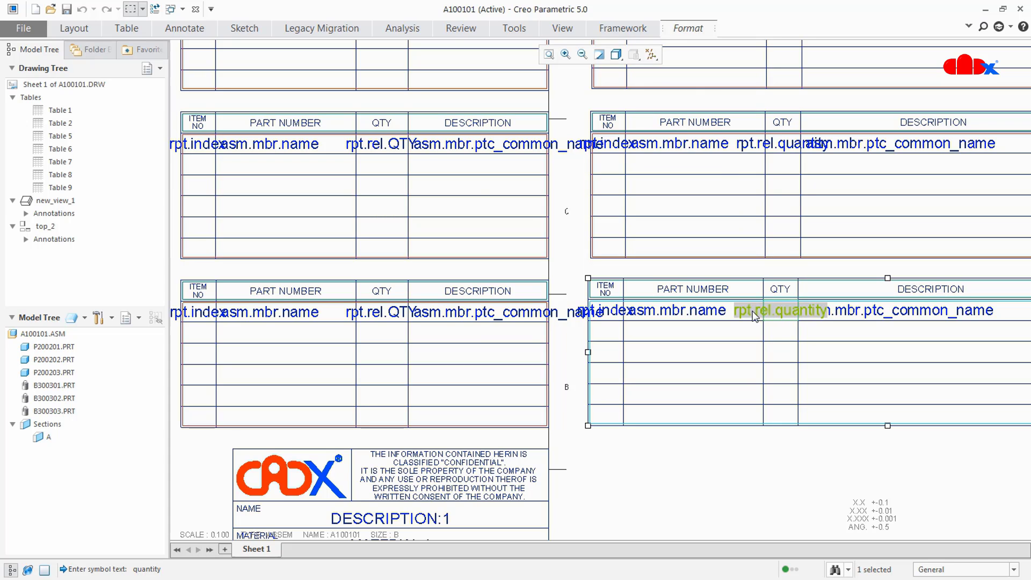
Step: Switch the tables back to actual values and deselect the edited BOM table
{"action": "left_click", "coordinate": [135, 34]}
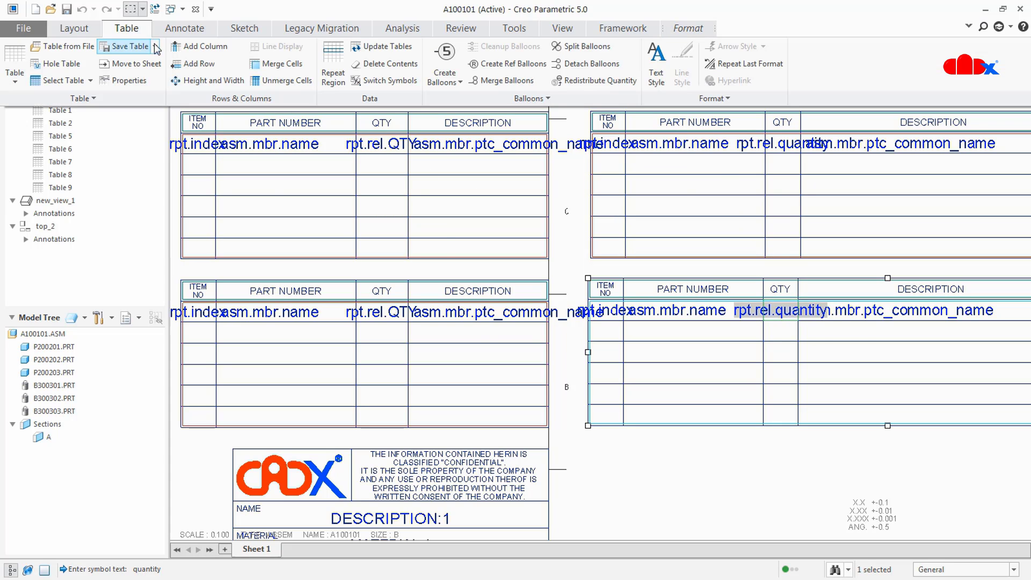
{"action": "left_click", "coordinate": [379, 82]}
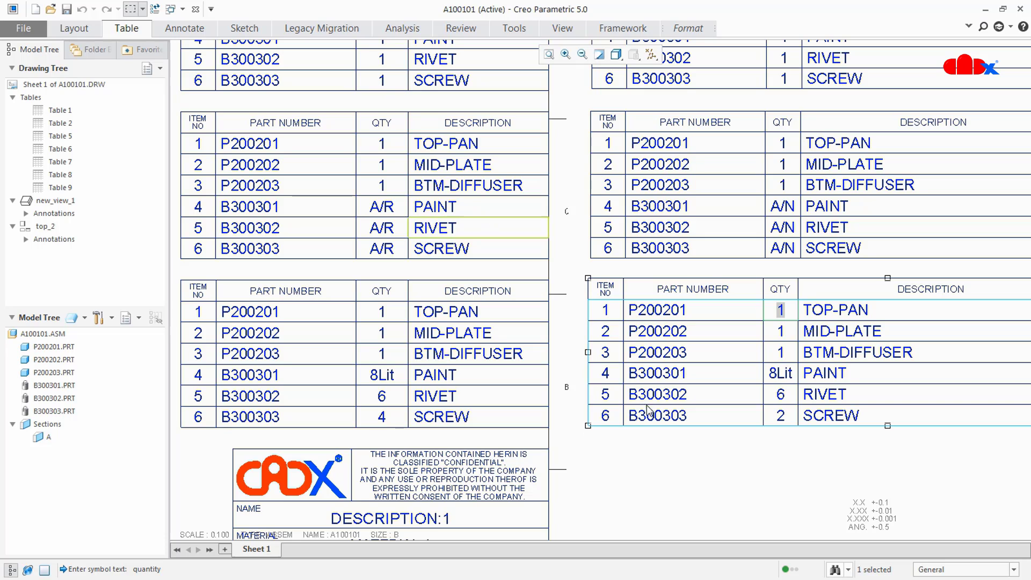
{"action": "left_click", "coordinate": [695, 475]}
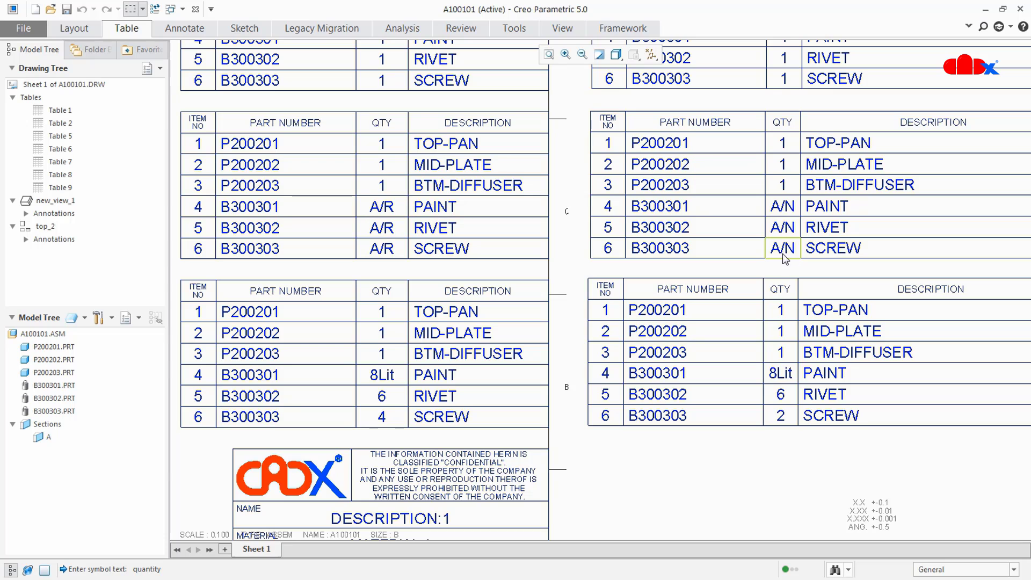
Step: Review the complete drawing sheet with the existing and new BOM tables side by side
{"action": "middle_click_drag", "start_coordinate": [784, 256], "coordinate": [785, 290]}
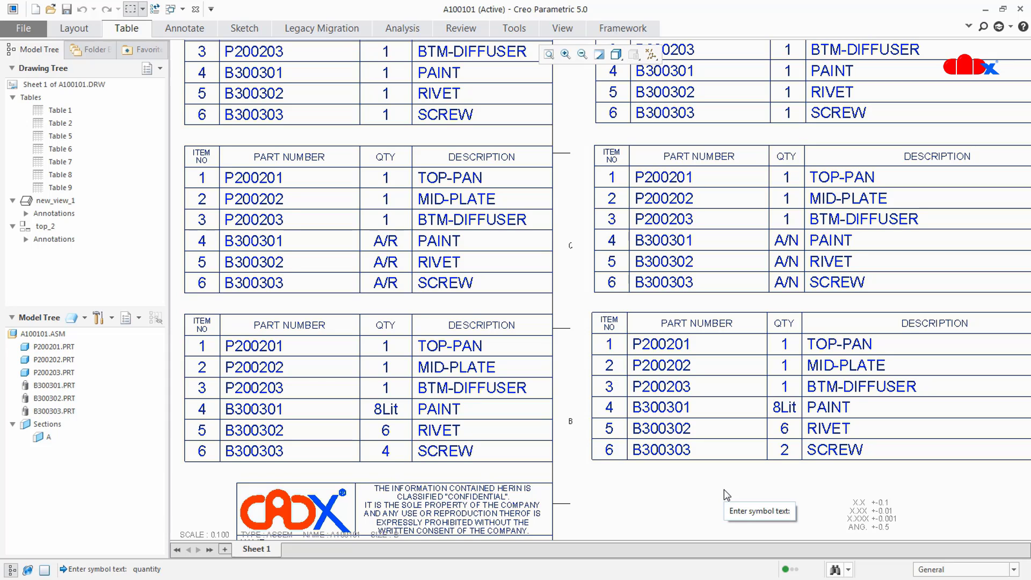
{"action": "key", "text": "ctrl+d"}
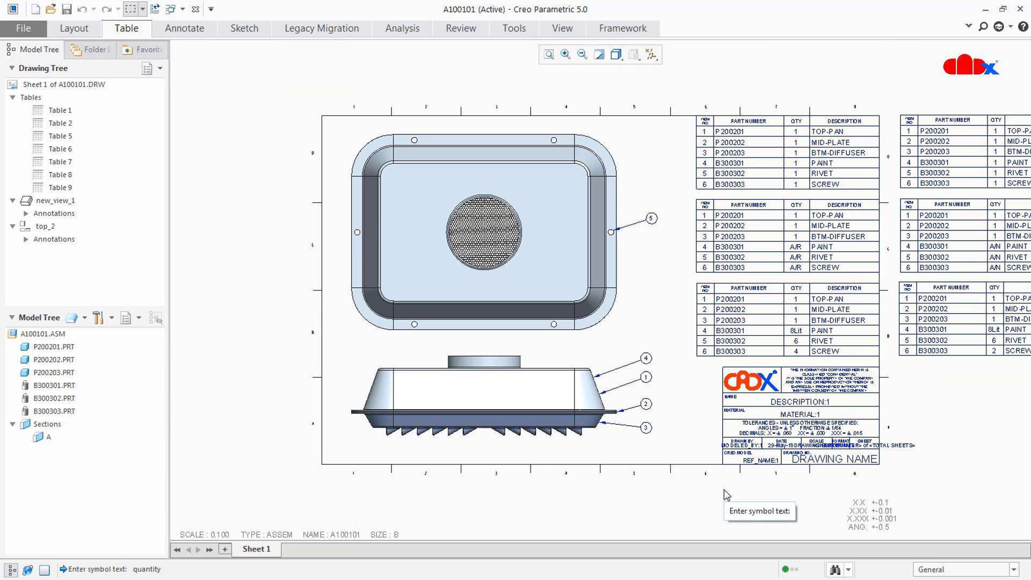
{"action": "middle_click_drag", "start_coordinate": [735, 489], "coordinate": [615, 504]}
{"action": "scroll", "coordinate": [688, 480], "scroll_direction": "down", "scroll_amount": 1}
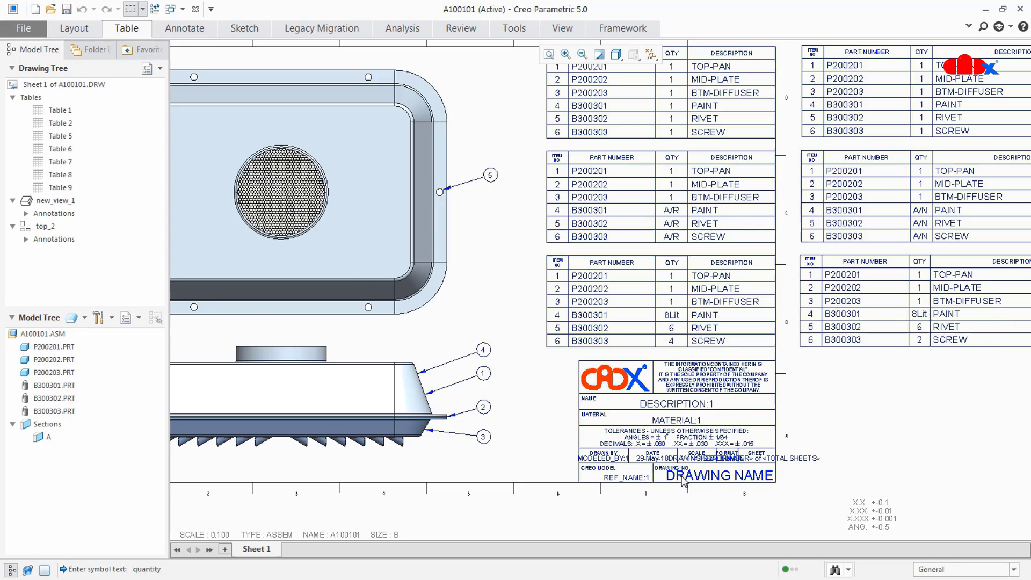
{"action": "scroll", "coordinate": [692, 473], "scroll_direction": "up", "scroll_amount": 2}
{"action": "middle_click_drag", "start_coordinate": [699, 464], "coordinate": [640, 446]}
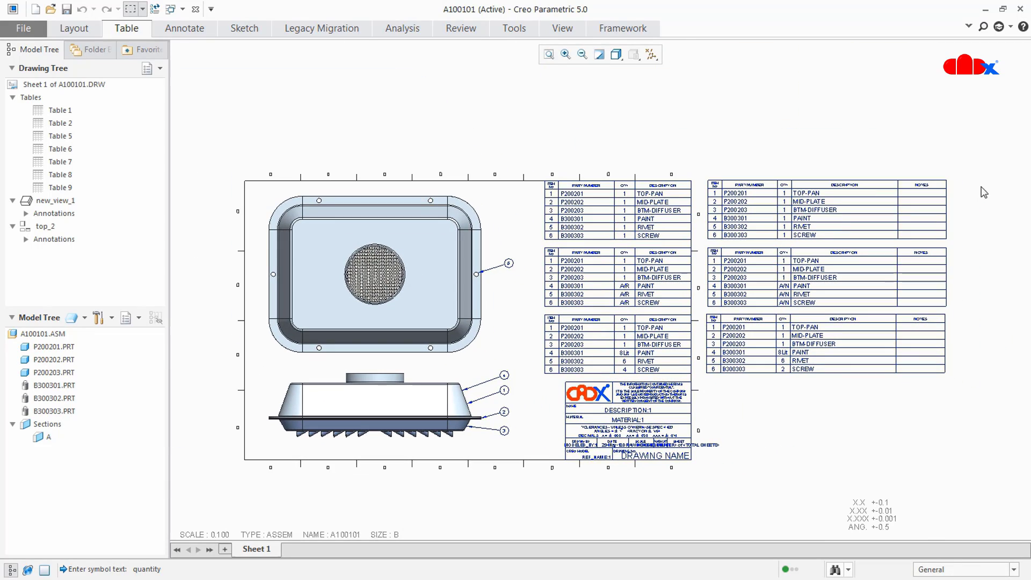
Step: Delete the three BOM tables placed outside the sheet border and refit the drawing sheet
{"action": "left_click_drag", "start_coordinate": [740, 414], "coordinate": [705, 423]}
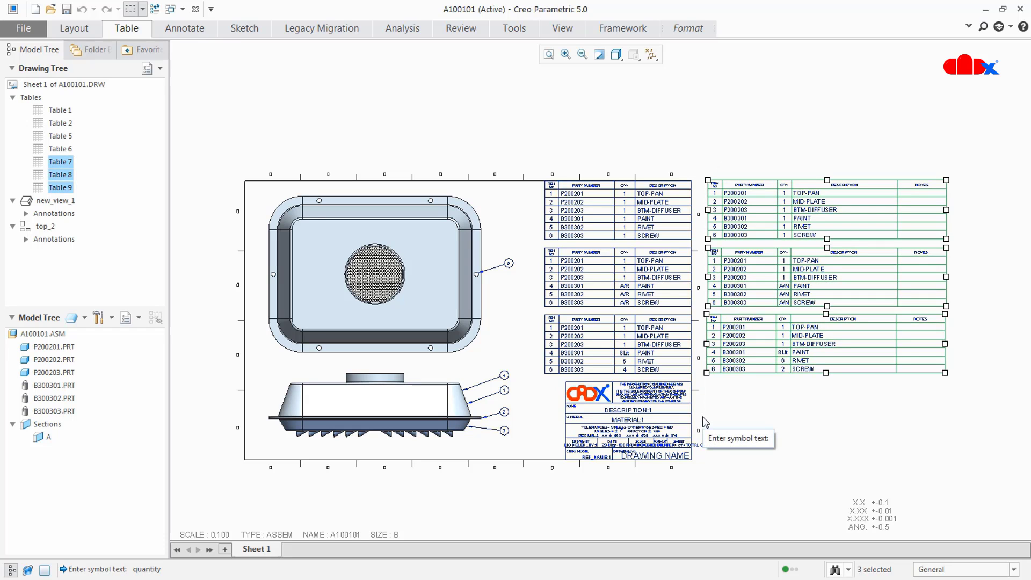
{"action": "key", "text": "Delete"}
{"action": "key", "text": "ctrl+d"}
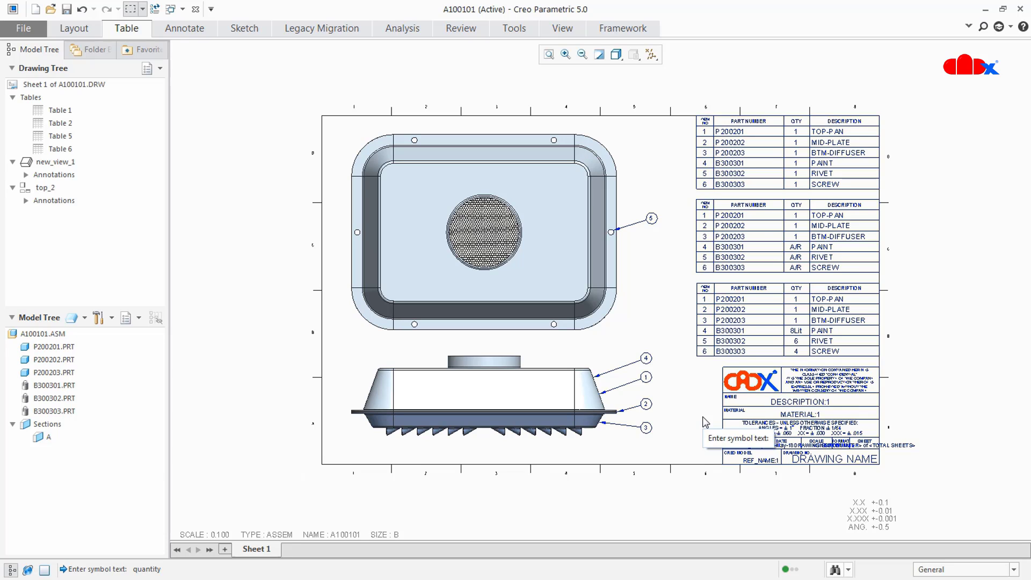
Step: Delete all five existing BOM balloons from the two drawing views
{"action": "left_click", "coordinate": [653, 221]}
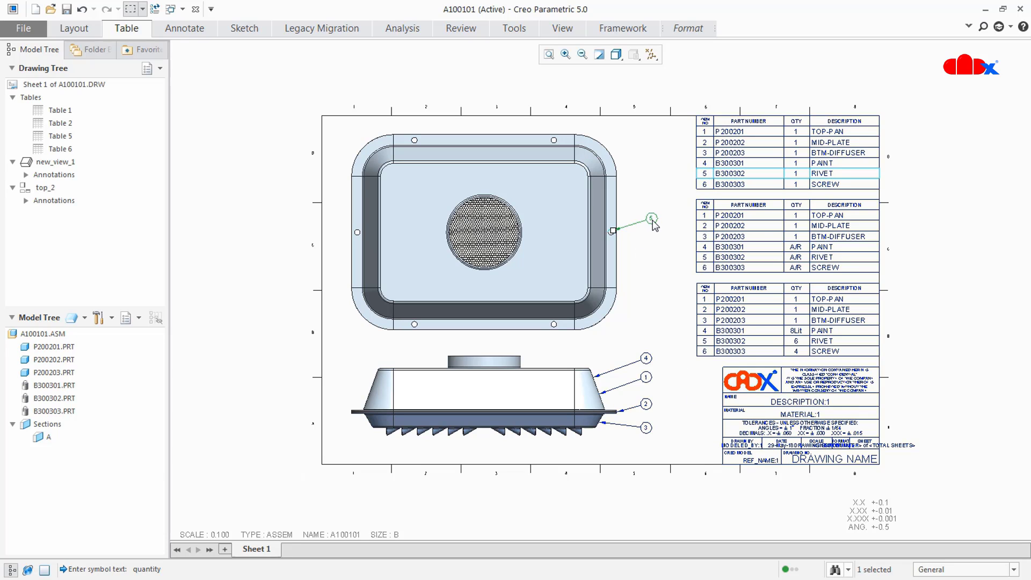
{"action": "key", "text": "Delete"}
{"action": "left_click", "coordinate": [648, 363]}
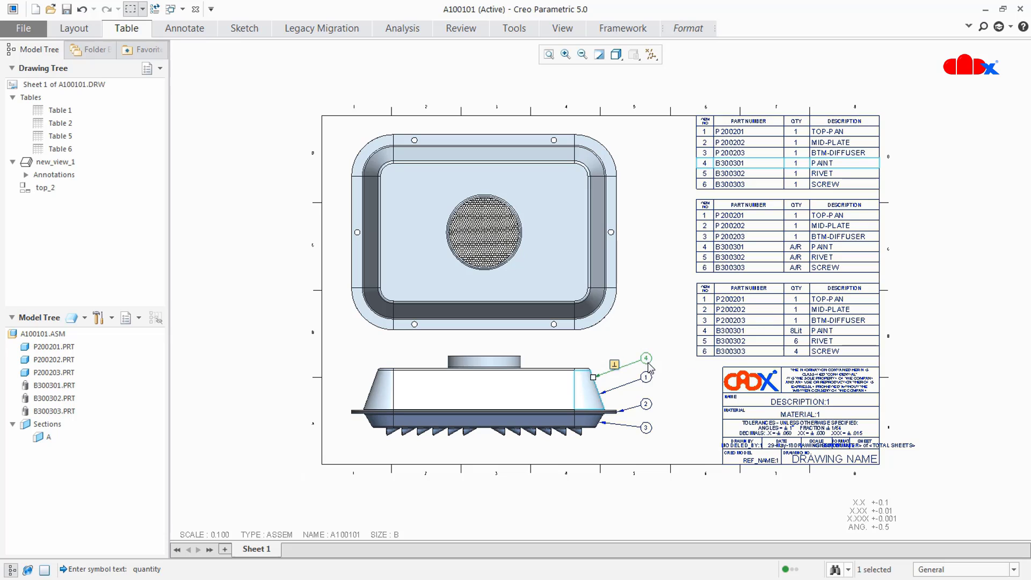
{"action": "key", "text": "Delete"}
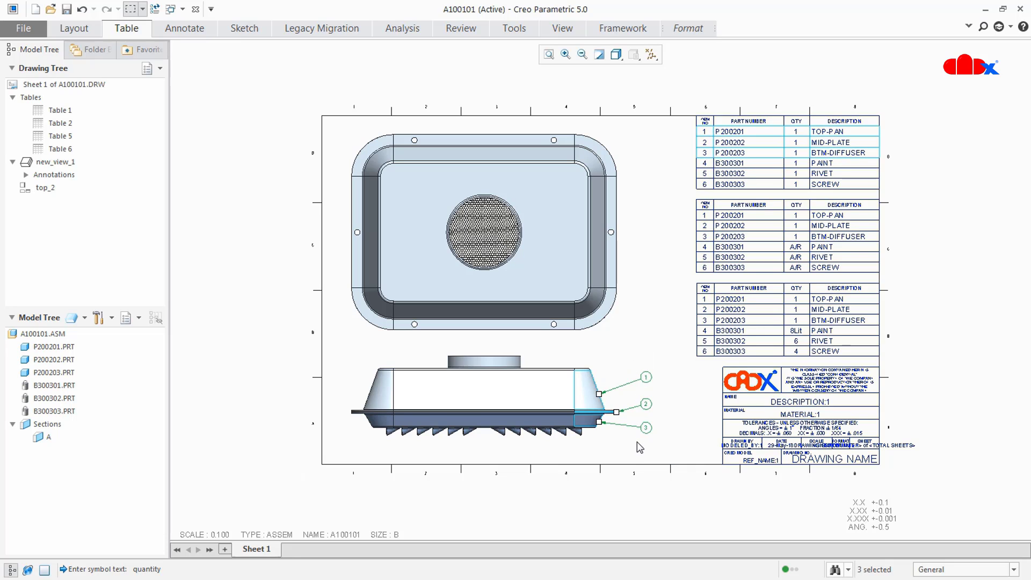
{"action": "key", "text": "Delete"}
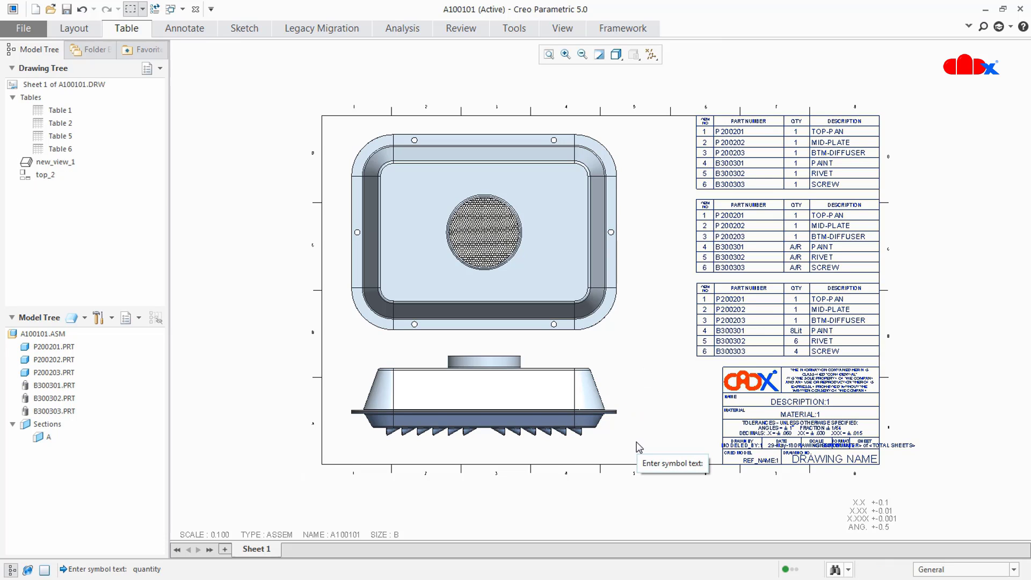
Step: Create balloons for all components using the uppermost BOM table's repeat region
{"action": "left_click", "coordinate": [129, 33]}
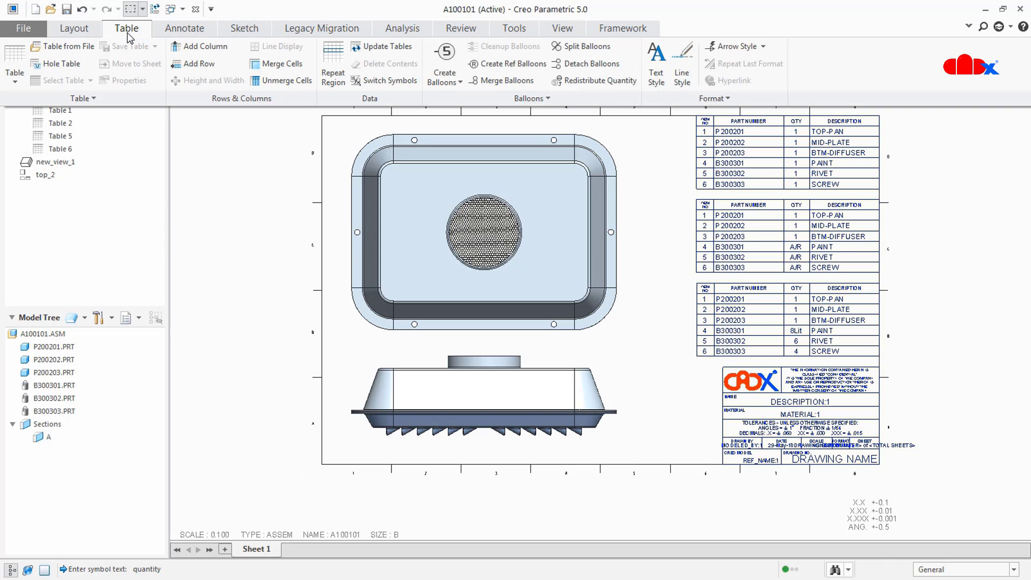
{"action": "left_click", "coordinate": [445, 72]}
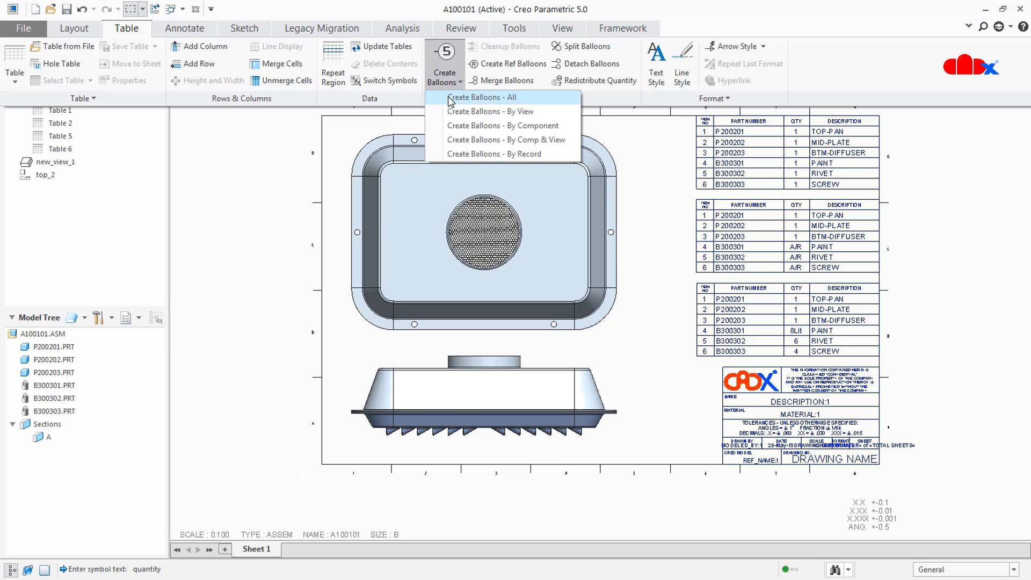
{"action": "left_click", "coordinate": [451, 97]}
{"action": "left_click", "coordinate": [751, 181]}
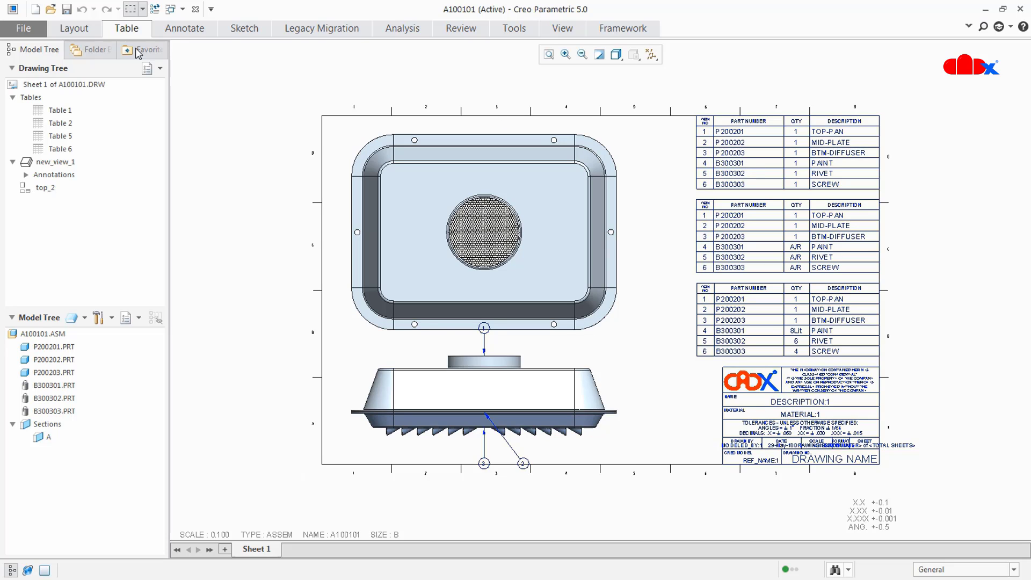
Step: Create a by-record balloon with leader for the PAINT row B300301, attached to the top pan's slanted edge in the lower view
{"action": "left_click", "coordinate": [126, 33]}
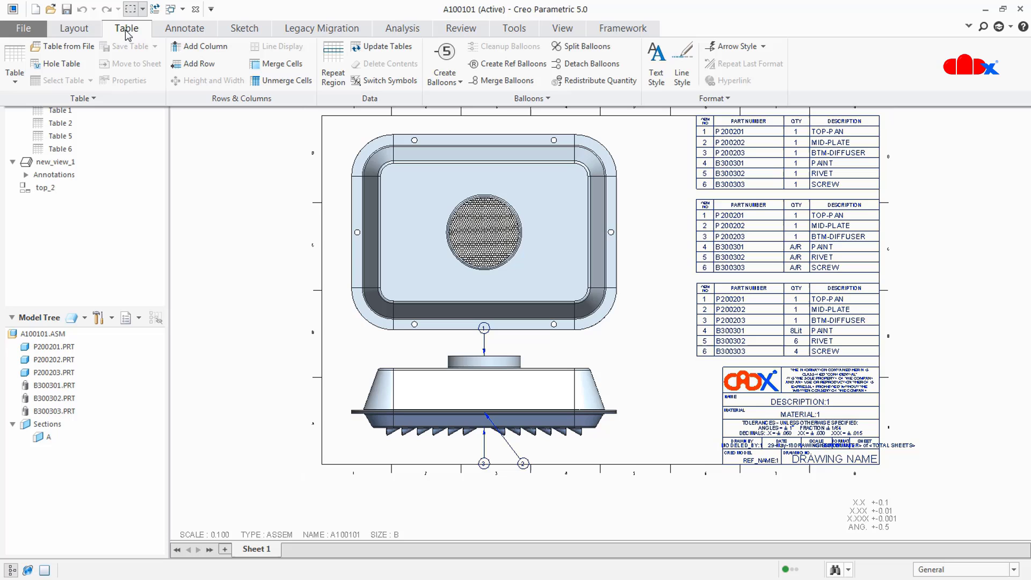
{"action": "left_click", "coordinate": [460, 83]}
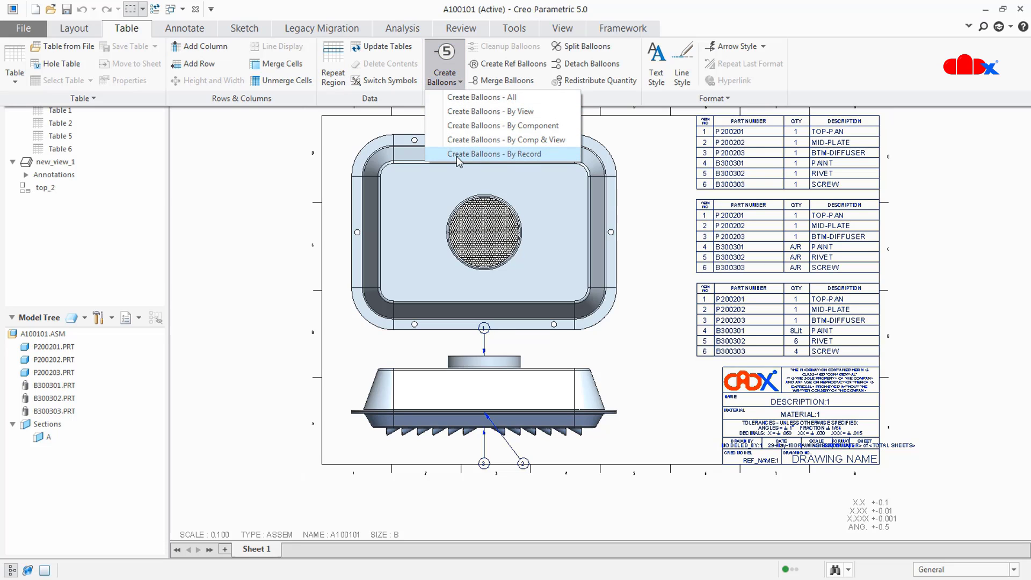
{"action": "left_click", "coordinate": [528, 155]}
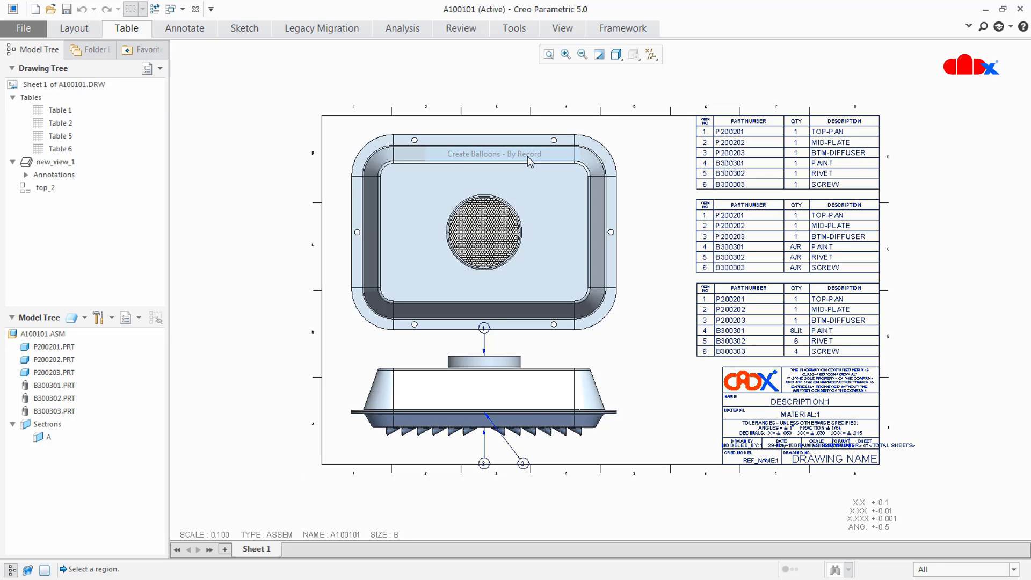
{"action": "left_click", "coordinate": [744, 173]}
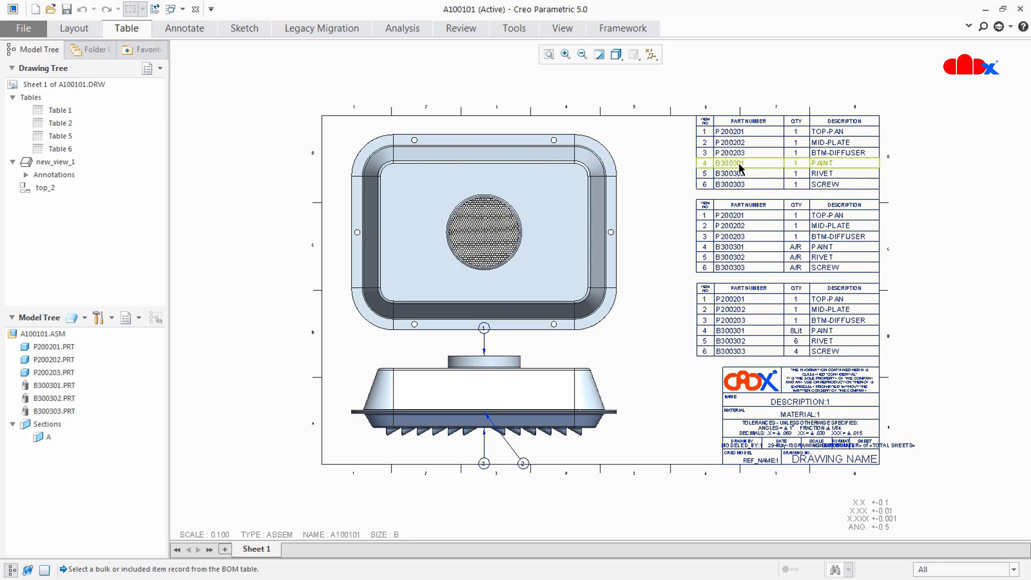
{"action": "left_click", "coordinate": [741, 168]}
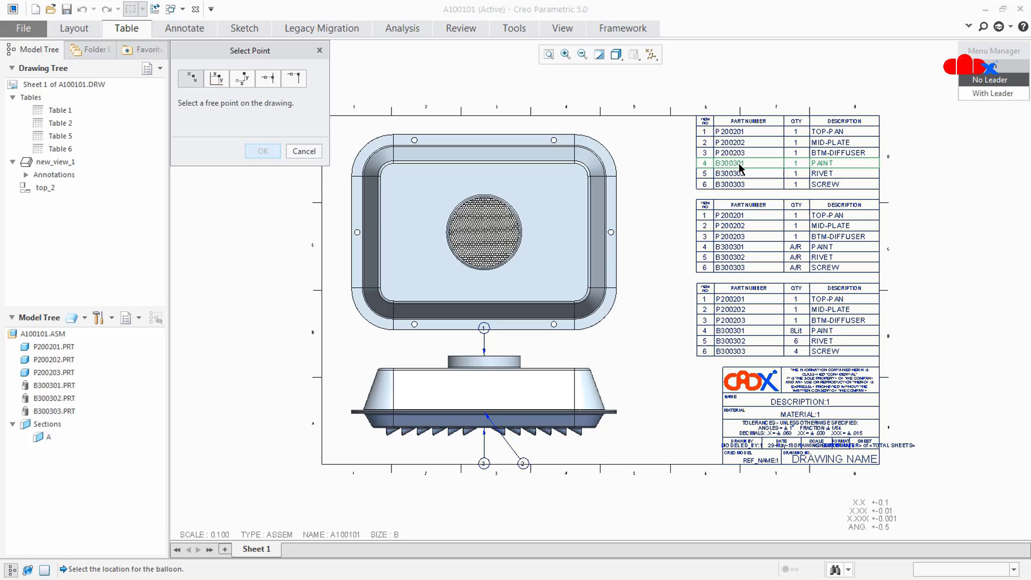
{"action": "left_click", "coordinate": [988, 95]}
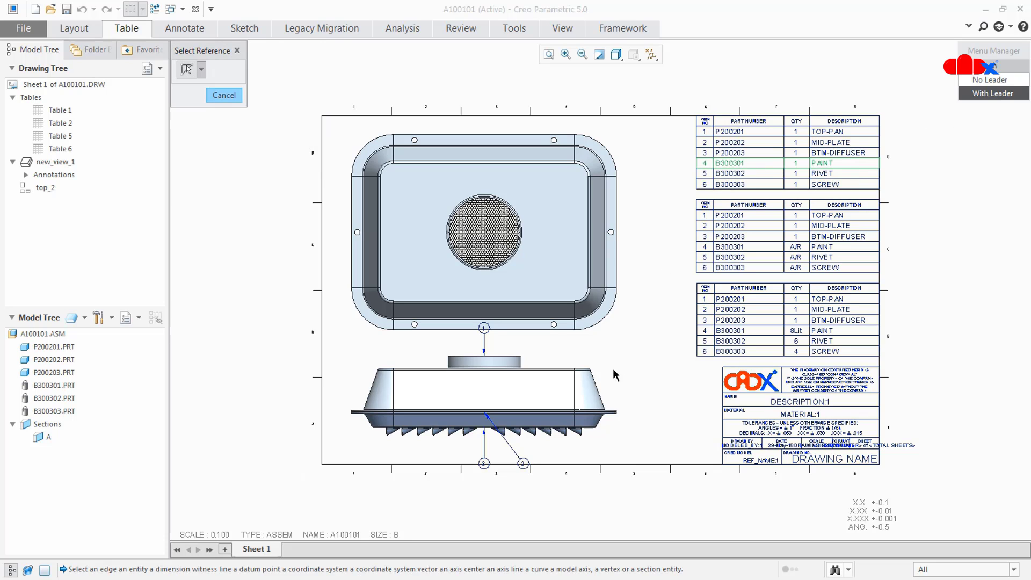
{"action": "left_click", "coordinate": [601, 389]}
{"action": "left_click", "coordinate": [655, 358]}
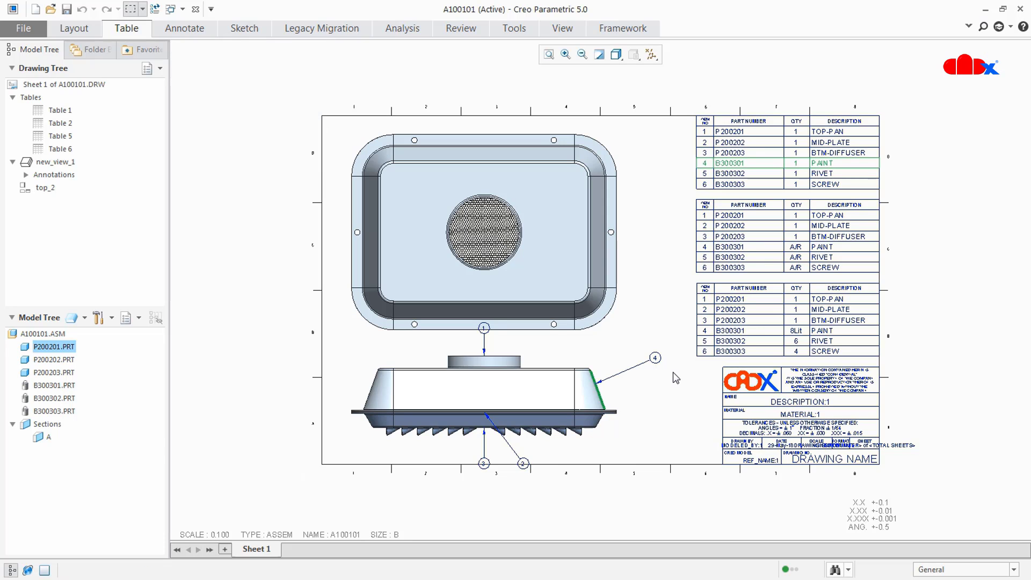
Step: Create a by-record balloon with leader for the RIVET row B300302, attached to the flange edge in the lower view
{"action": "left_click", "coordinate": [123, 34]}
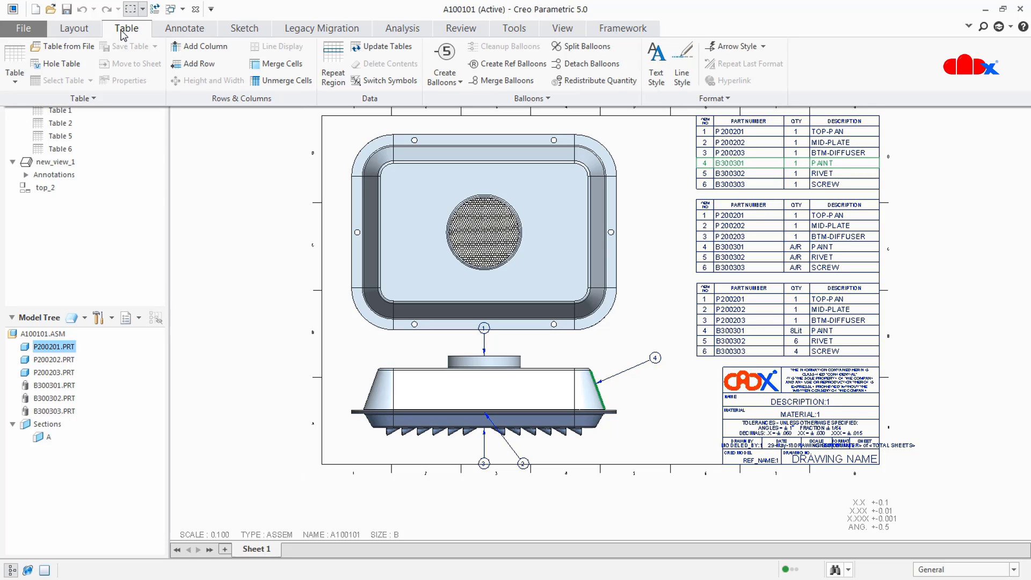
{"action": "left_click", "coordinate": [453, 81]}
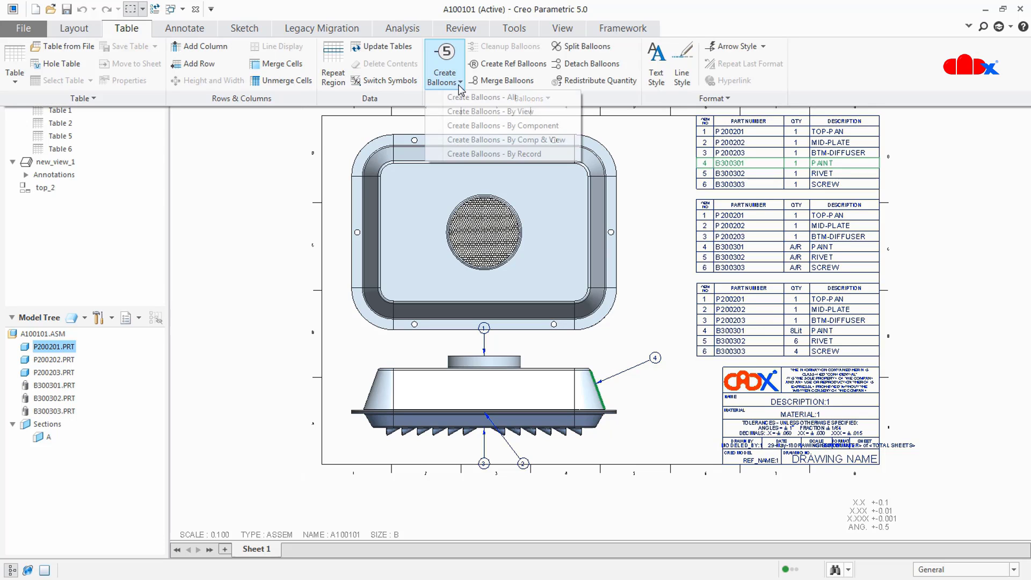
{"action": "left_click", "coordinate": [457, 154]}
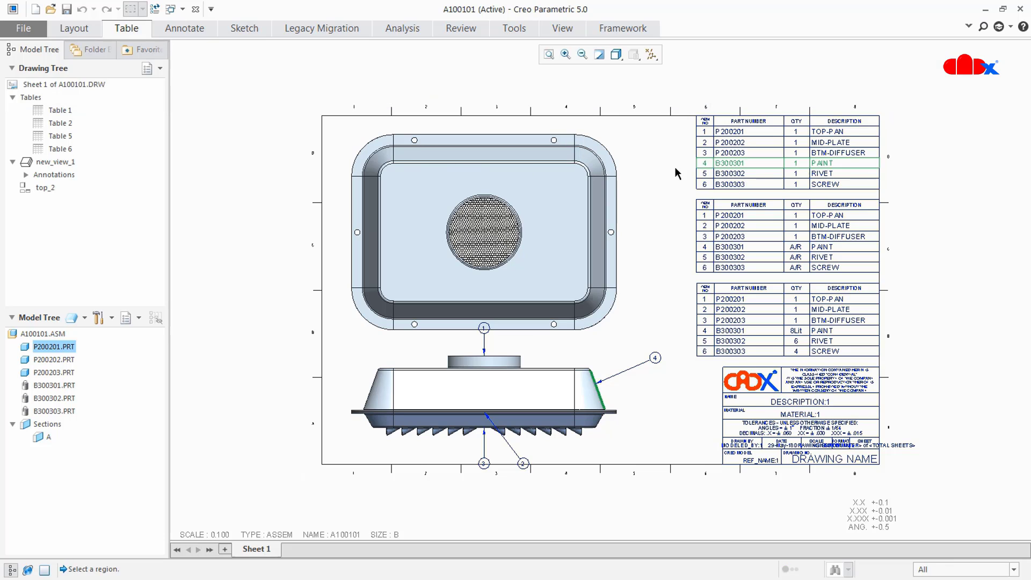
{"action": "left_click", "coordinate": [725, 178]}
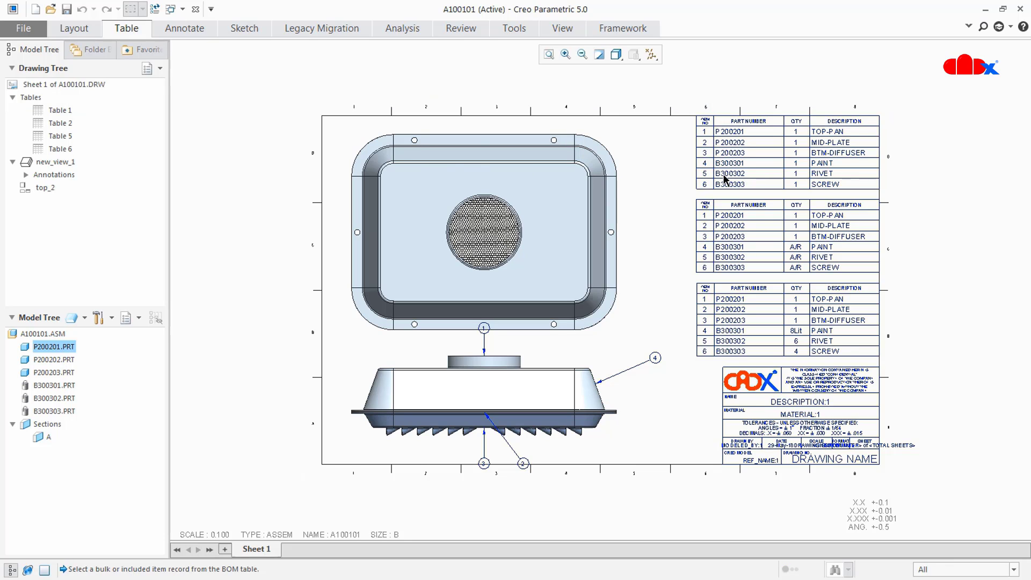
{"action": "left_click", "coordinate": [752, 177]}
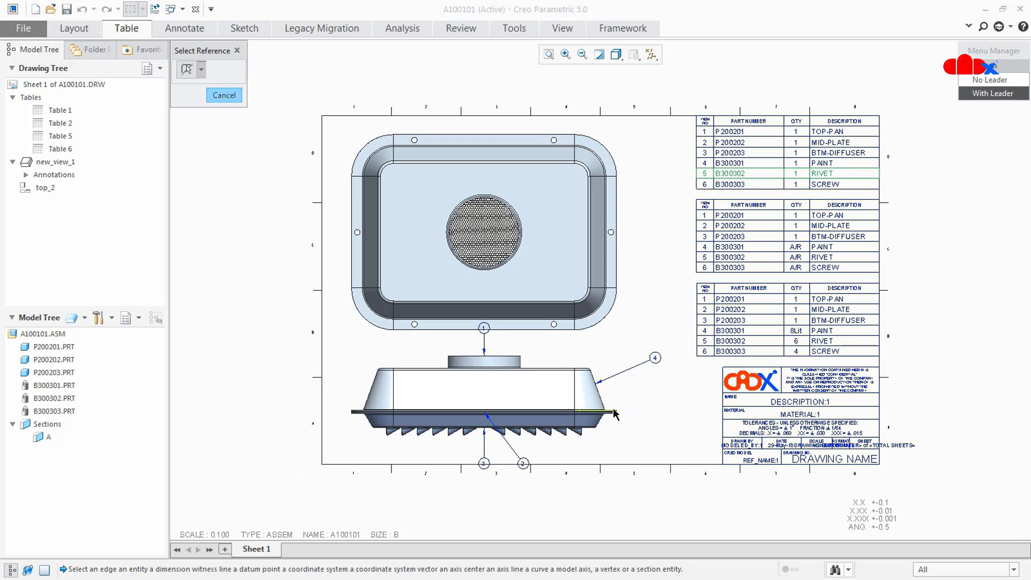
{"action": "left_click", "coordinate": [615, 413]}
{"action": "left_click", "coordinate": [647, 387]}
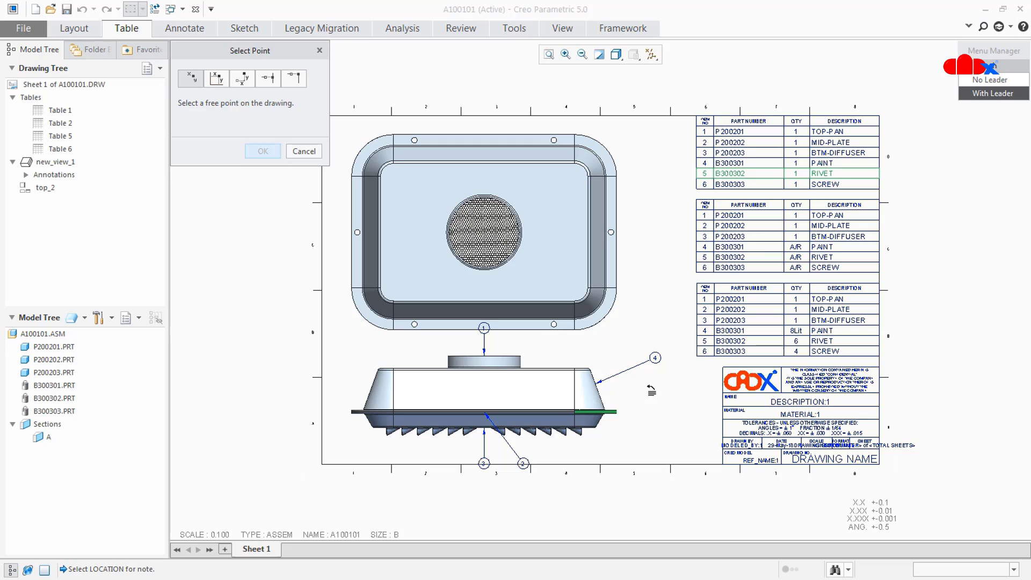
{"action": "left_click", "coordinate": [674, 392]}
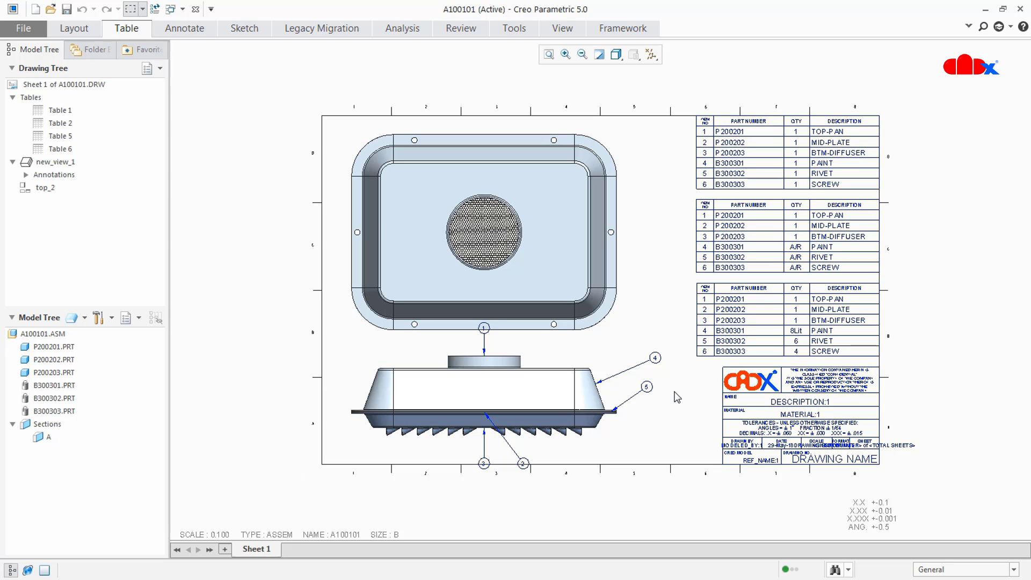
Step: Switch to the A100101.ASM assembly window and open the definition of bulk item B300301 for editing
{"action": "left_click", "coordinate": [184, 10]}
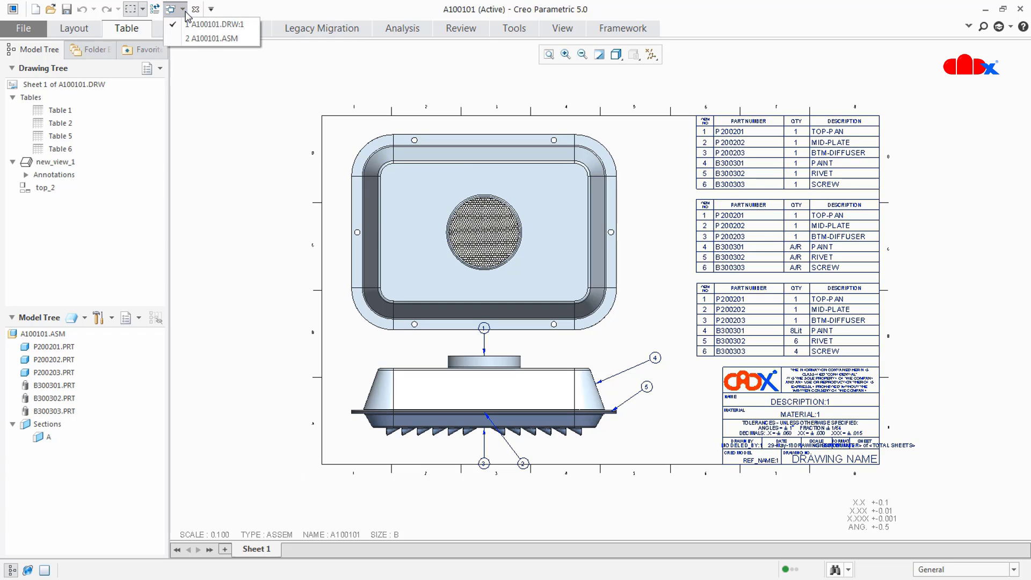
{"action": "left_click", "coordinate": [189, 37]}
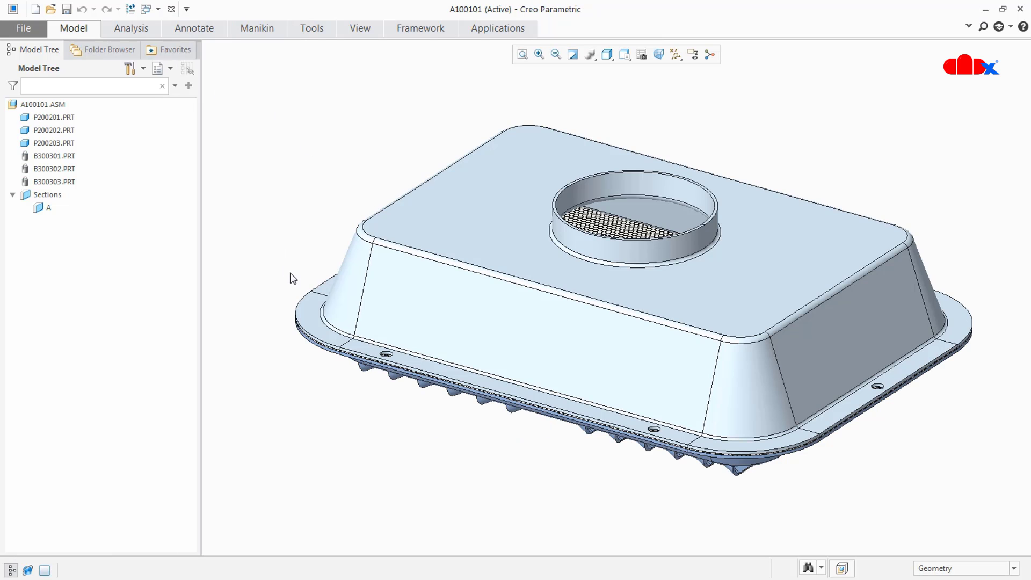
{"action": "left_click", "coordinate": [60, 160]}
{"action": "left_click", "coordinate": [67, 114]}
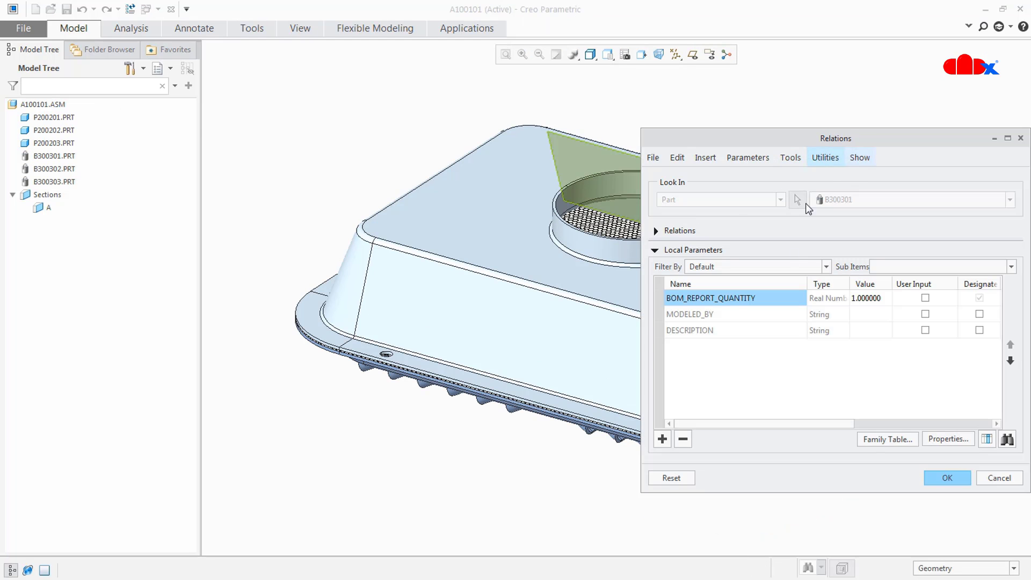
Step: Add a parameter named PARAMETER_P200201 of type Area Measure to bulk item B300301 and accept the definition
{"action": "left_click", "coordinate": [662, 439]}
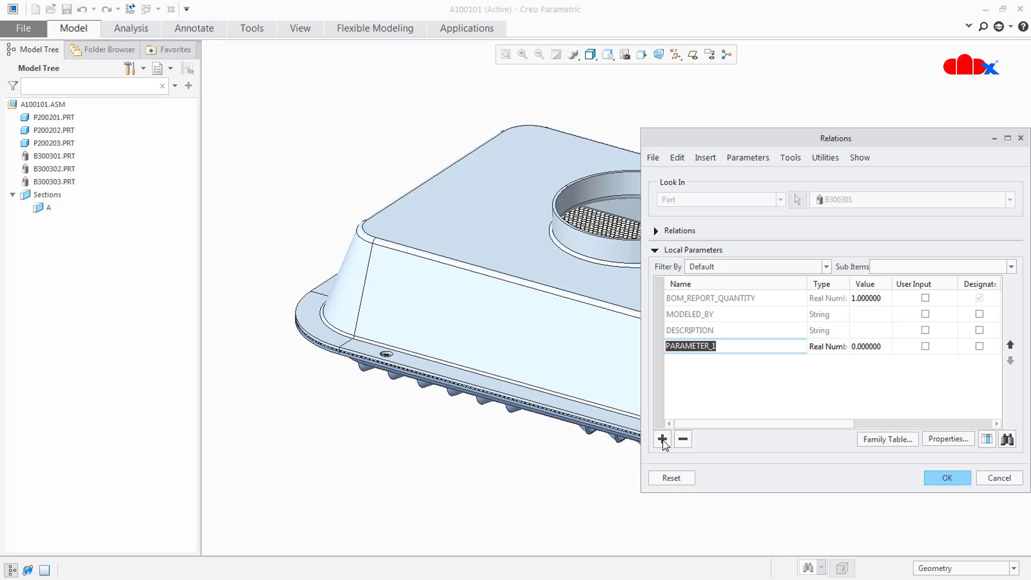
{"action": "left_click", "coordinate": [719, 346]}
{"action": "type", "text": "2002"}
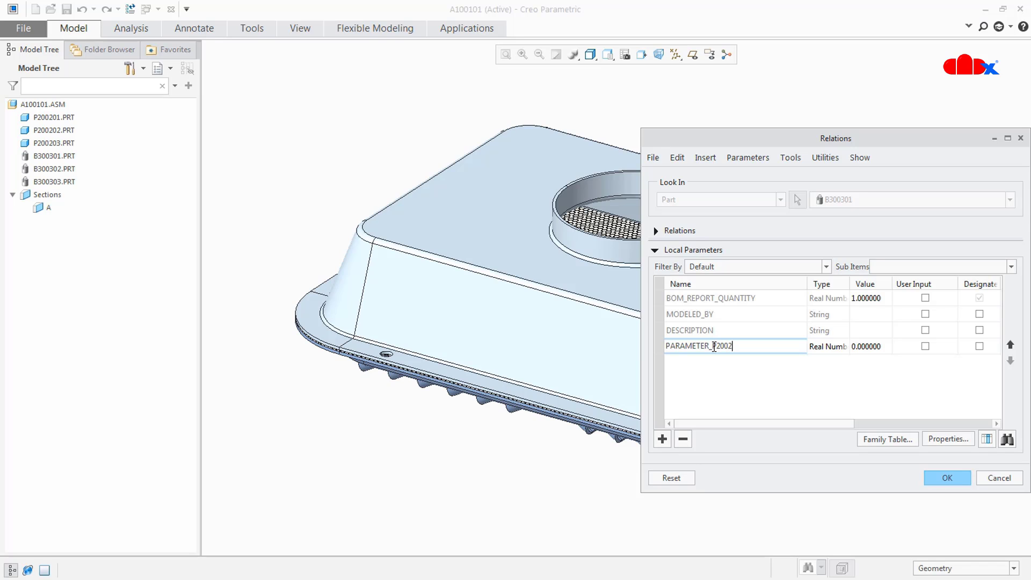
{"action": "type", "text": "01"}
{"action": "left_click", "coordinate": [834, 347]}
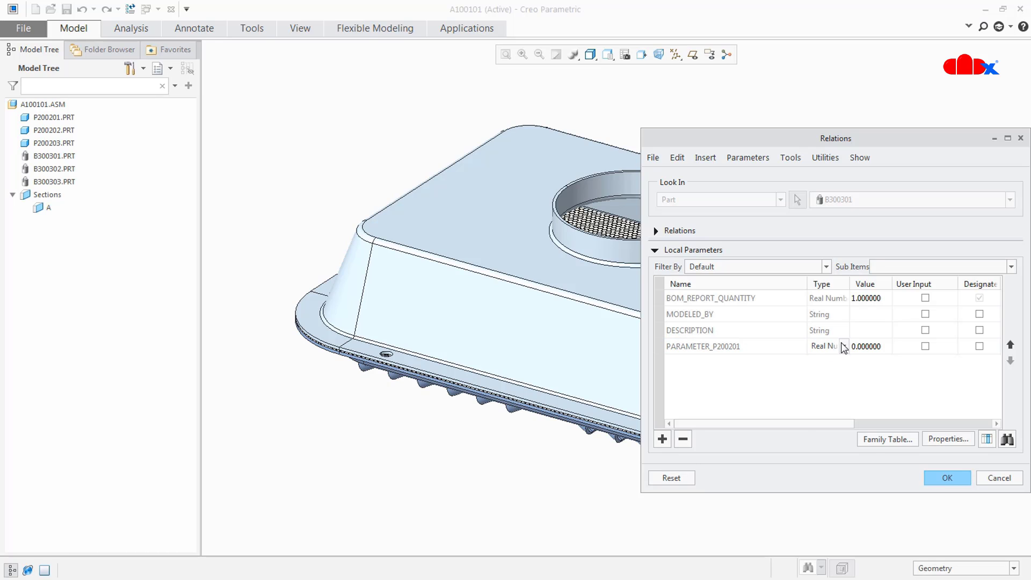
{"action": "left_click", "coordinate": [844, 347]}
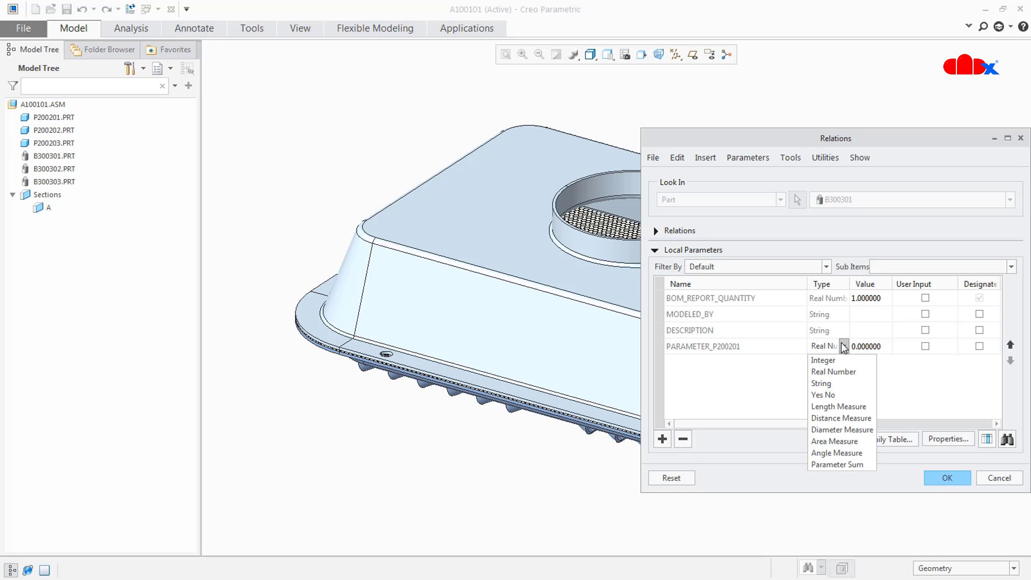
{"action": "left_click", "coordinate": [836, 443]}
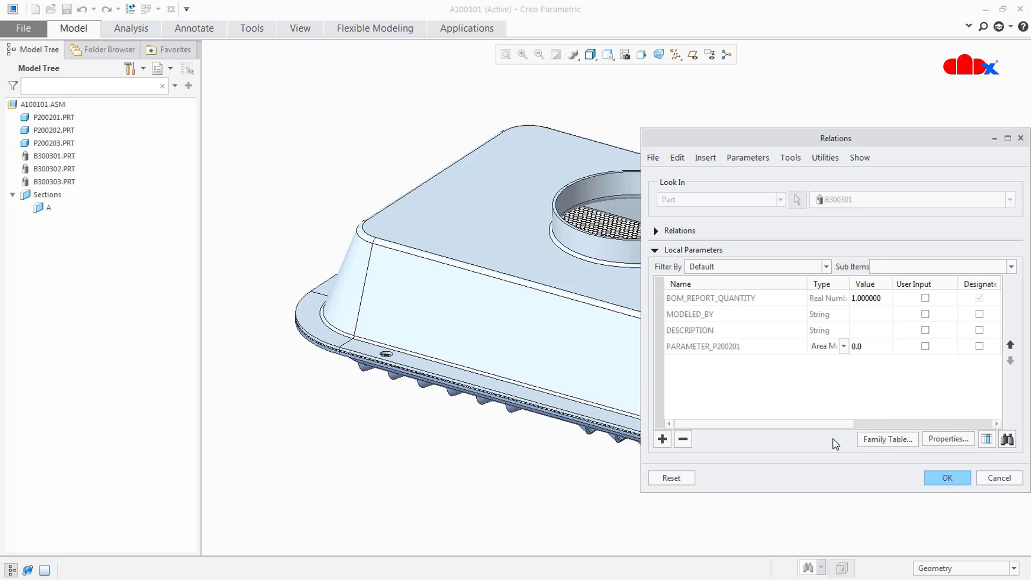
{"action": "left_click", "coordinate": [933, 478]}
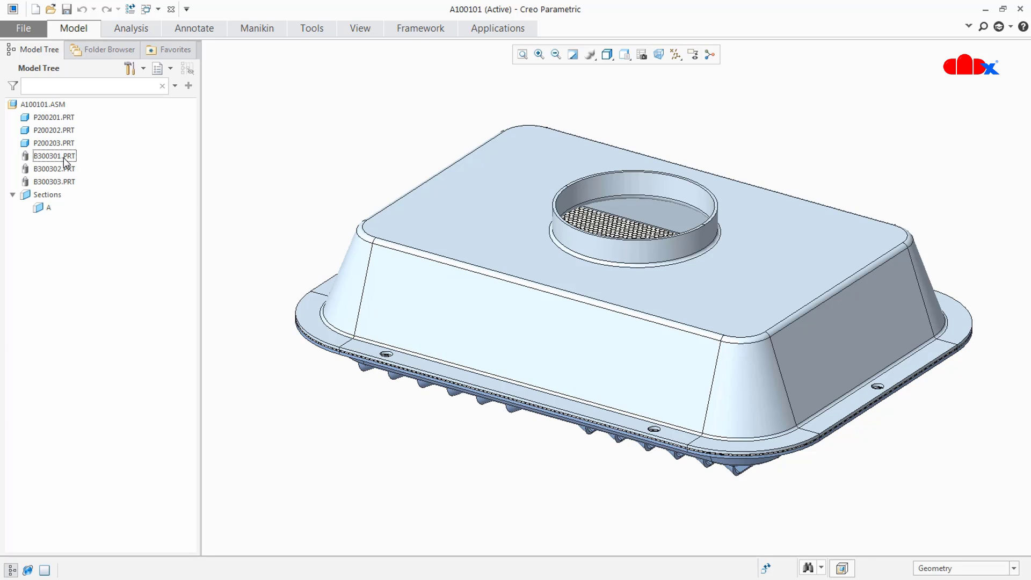
Step: Add a parameter named PARAMETER_P200203 of type Area Measure to bulk item B300301 and accept the definition
{"action": "left_click", "coordinate": [63, 156]}
{"action": "left_click", "coordinate": [73, 115]}
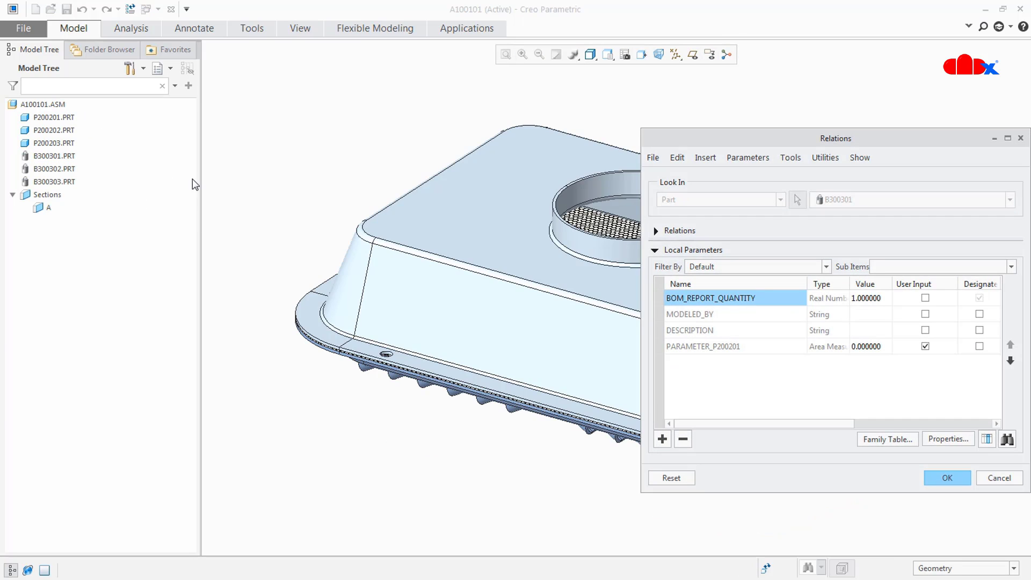
{"action": "left_click", "coordinate": [662, 439]}
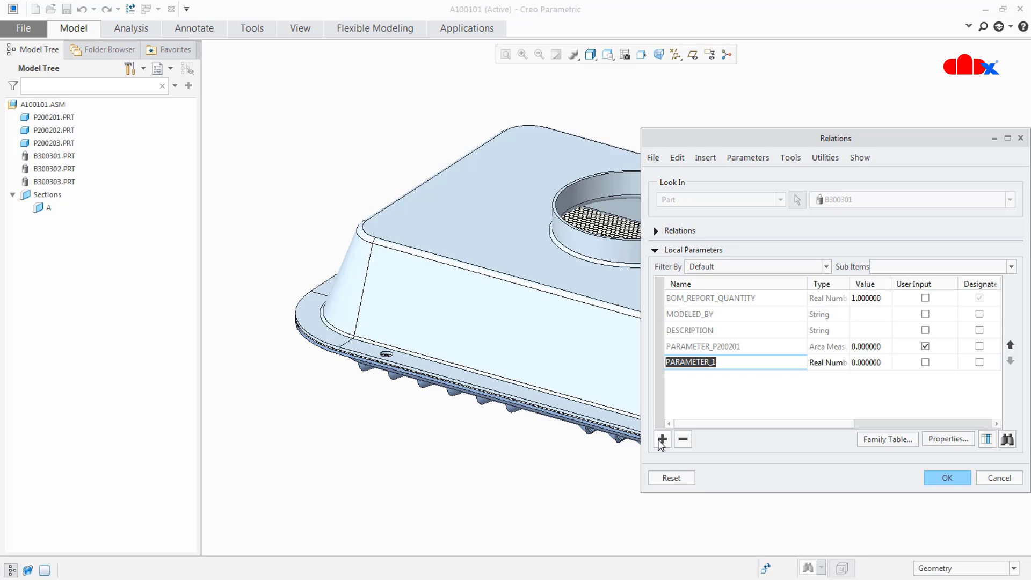
{"action": "left_click", "coordinate": [747, 362]}
{"action": "type", "text": "P200"}
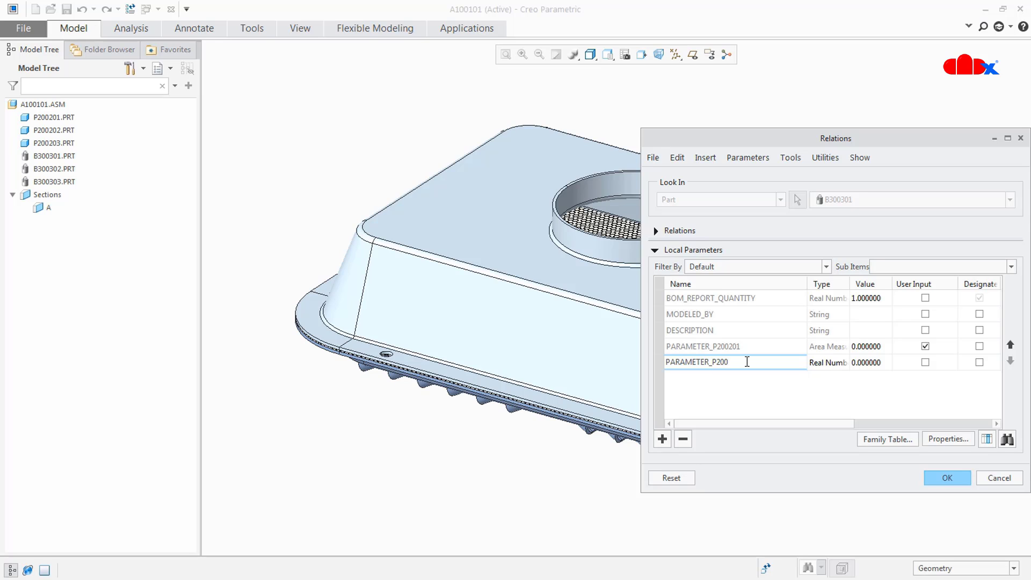
{"action": "type", "text": "203"}
{"action": "left_click", "coordinate": [830, 363]}
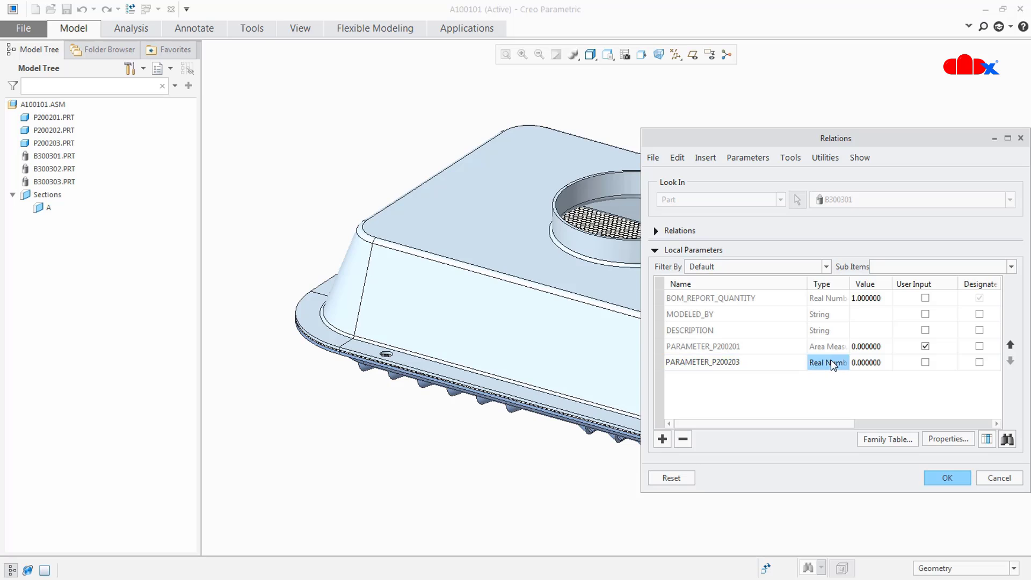
{"action": "left_click", "coordinate": [844, 362]}
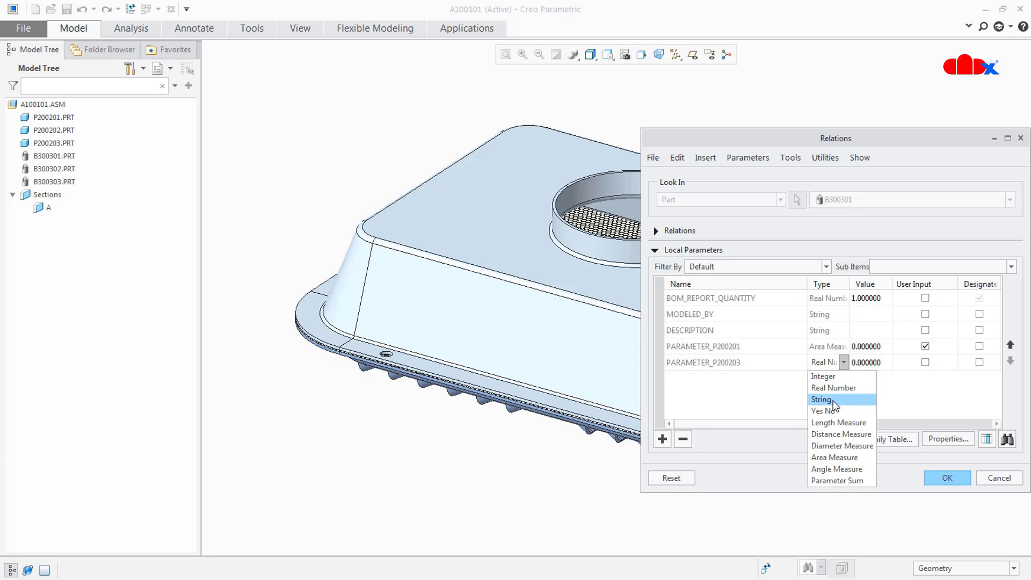
{"action": "left_click", "coordinate": [834, 457]}
{"action": "left_click", "coordinate": [948, 477]}
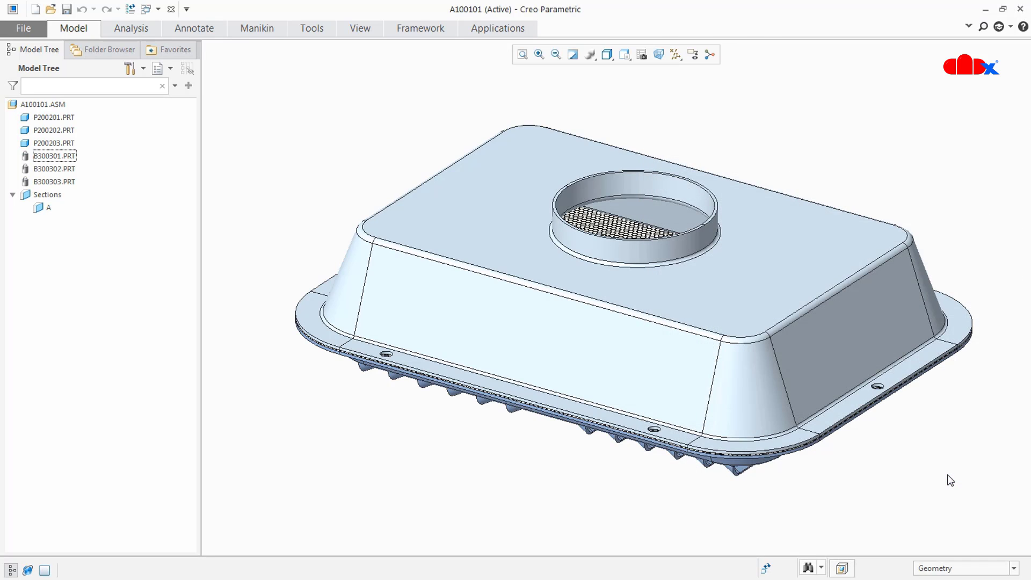
{"action": "right_click", "coordinate": [55, 155]}
{"action": "left_click", "coordinate": [78, 130]}
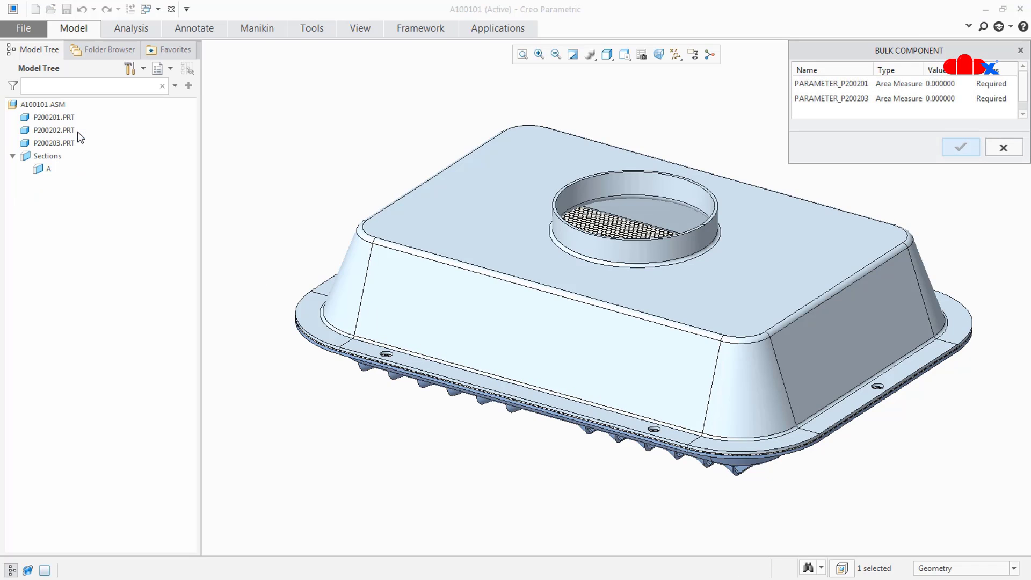
{"action": "left_click_drag", "start_coordinate": [789, 116], "coordinate": [554, 115]}
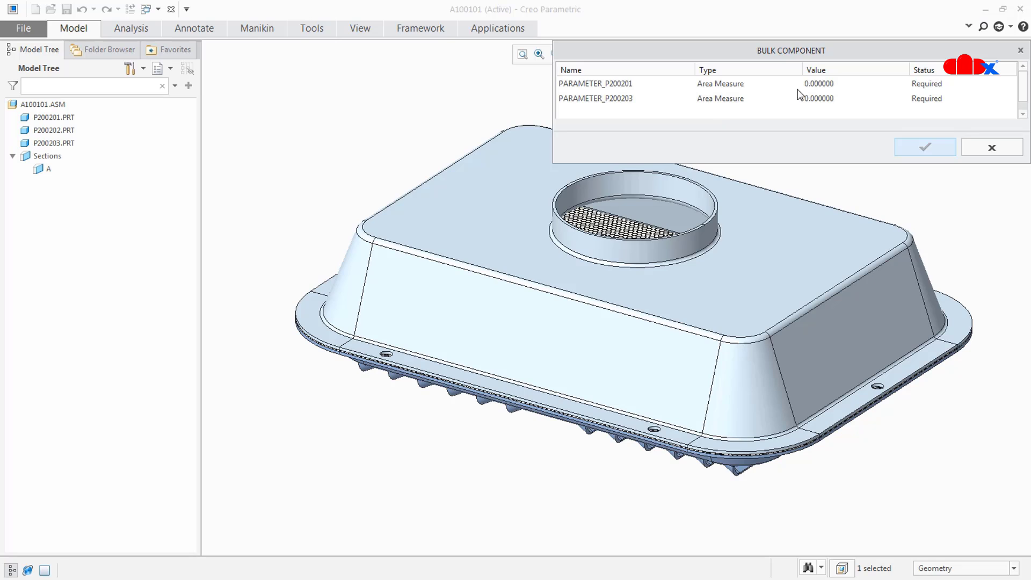
{"action": "left_click", "coordinate": [815, 83]}
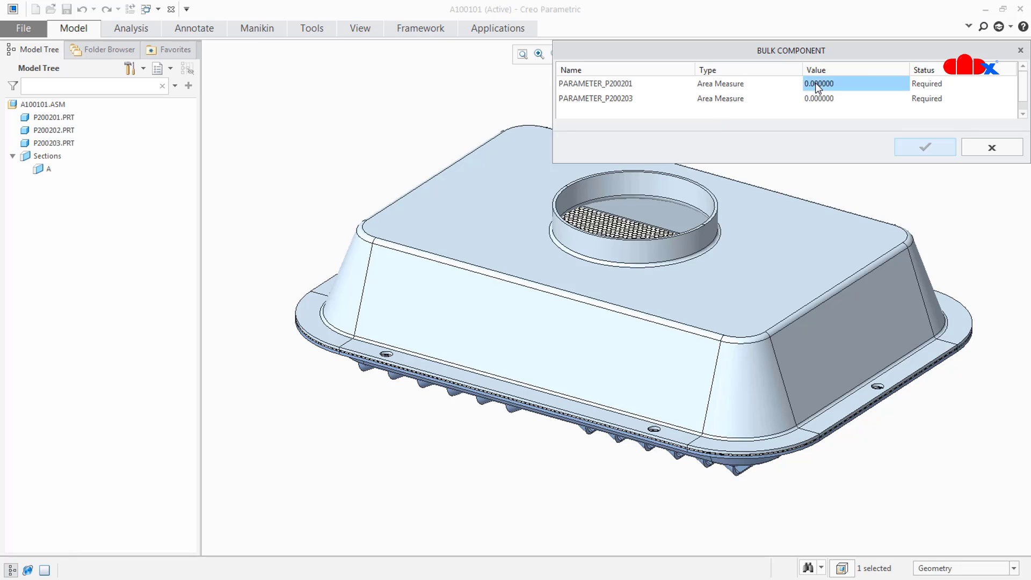
{"action": "left_click", "coordinate": [749, 293]}
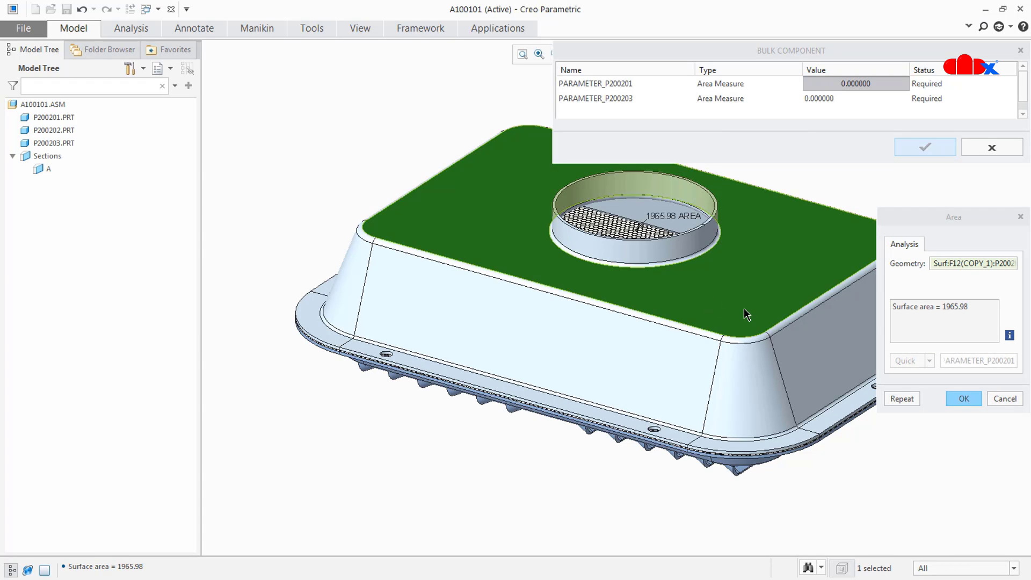
{"action": "left_click_drag", "start_coordinate": [940, 307], "coordinate": [969, 307]}
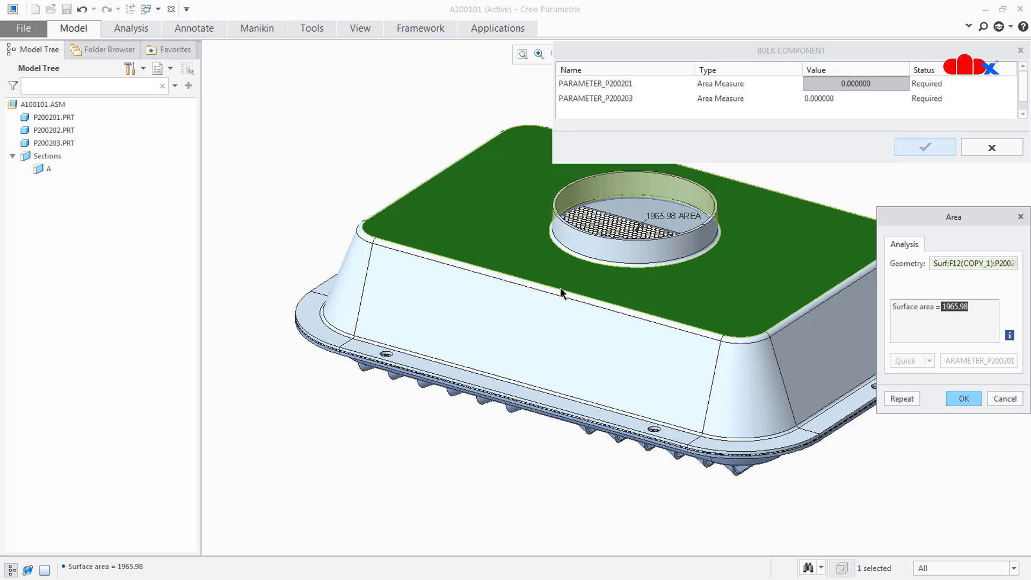
{"action": "left_click", "coordinate": [941, 567]}
{"action": "left_click", "coordinate": [944, 555]}
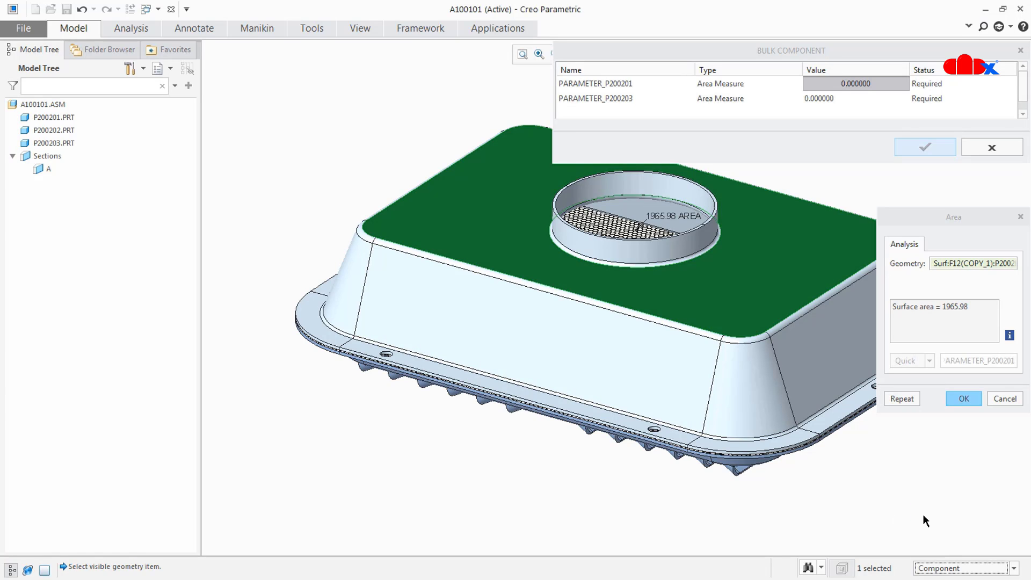
{"action": "left_click", "coordinate": [754, 371]}
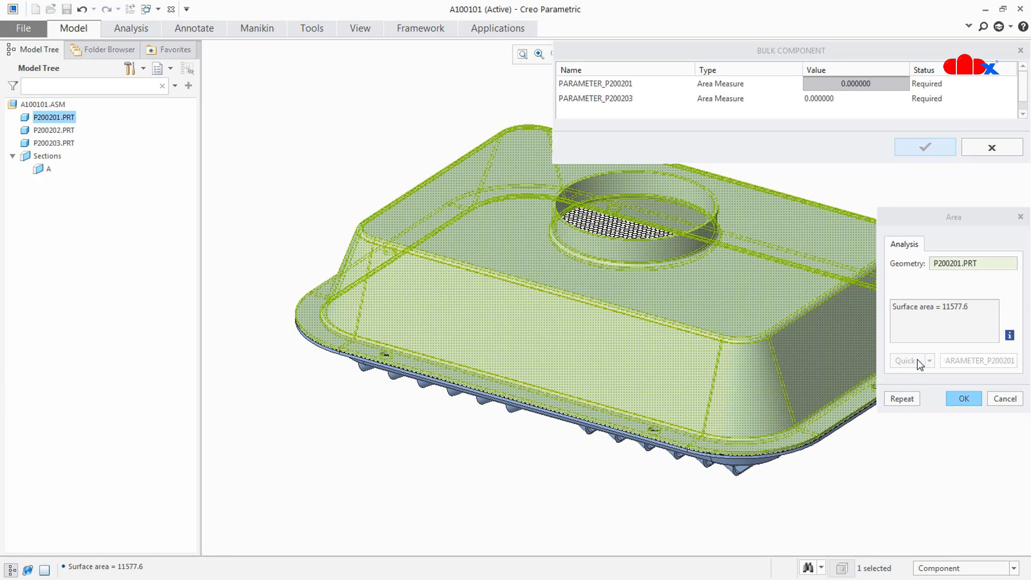
{"action": "left_click_drag", "start_coordinate": [943, 306], "coordinate": [971, 306]}
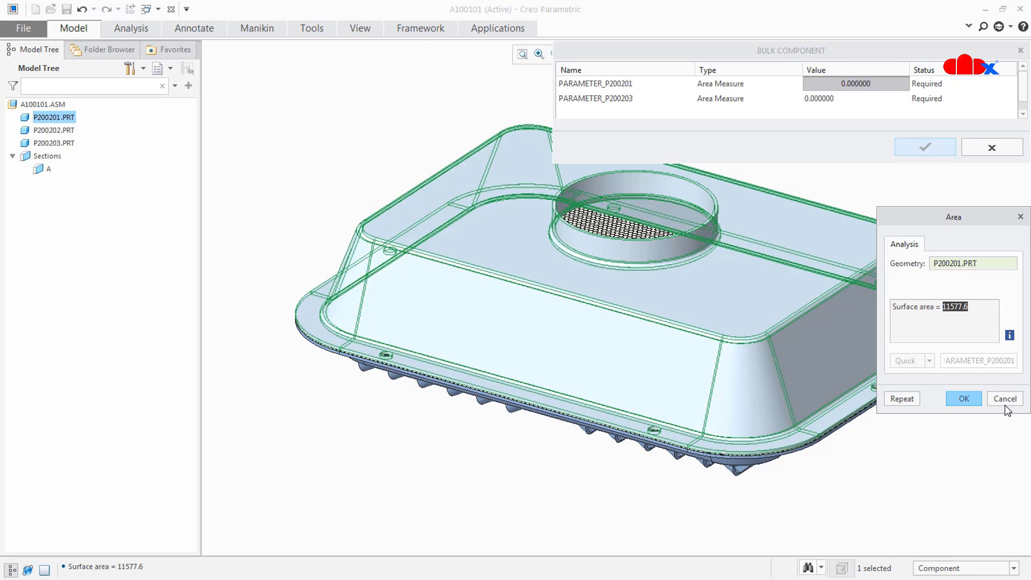
{"action": "left_click", "coordinate": [1004, 404]}
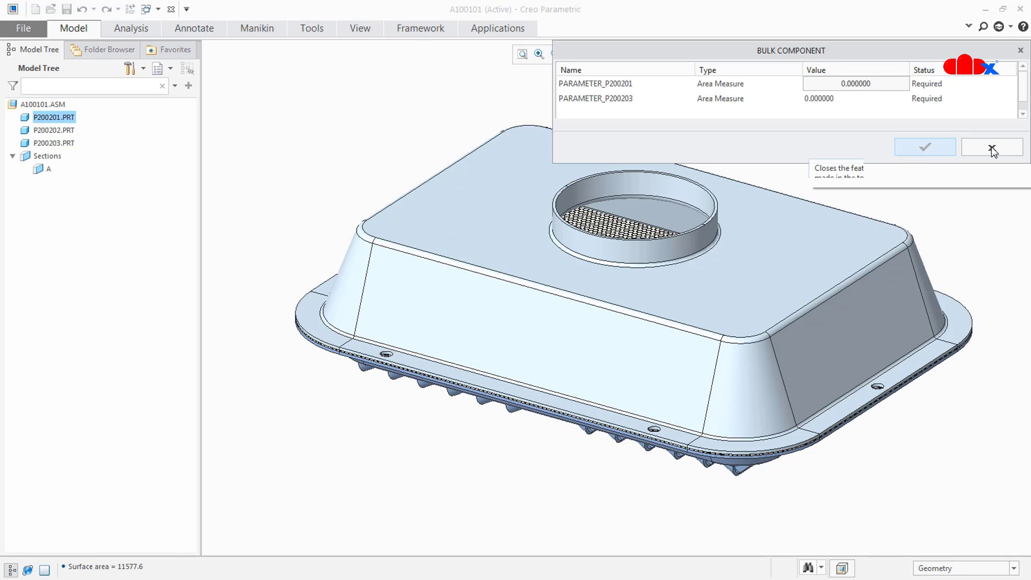
{"action": "left_click", "coordinate": [991, 148]}
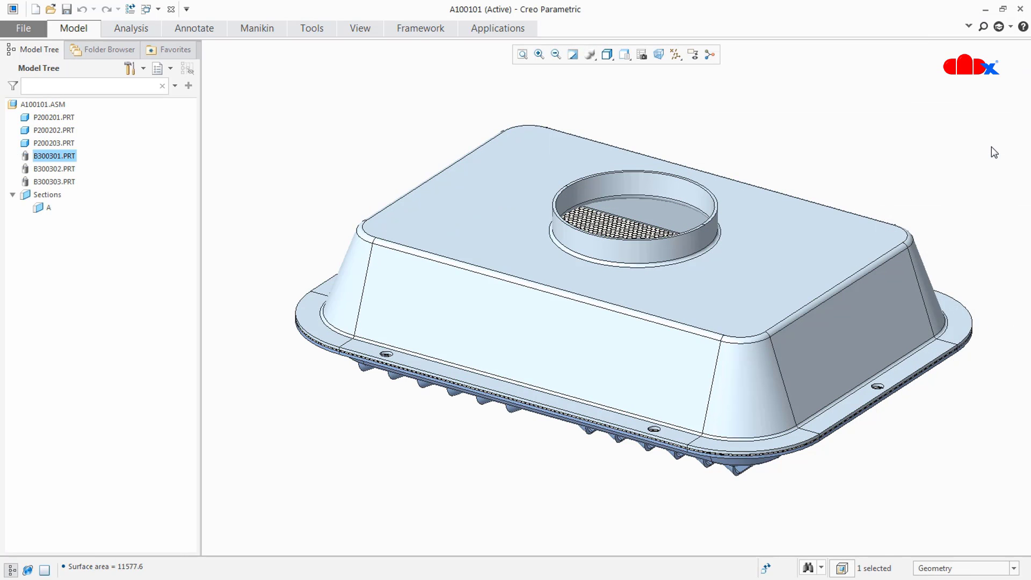
Step: Open P200201.PRT in its own window, inspect the definition of its Copy 1 surface feature, and close the part window
{"action": "left_click", "coordinate": [60, 119]}
{"action": "left_click", "coordinate": [69, 56]}
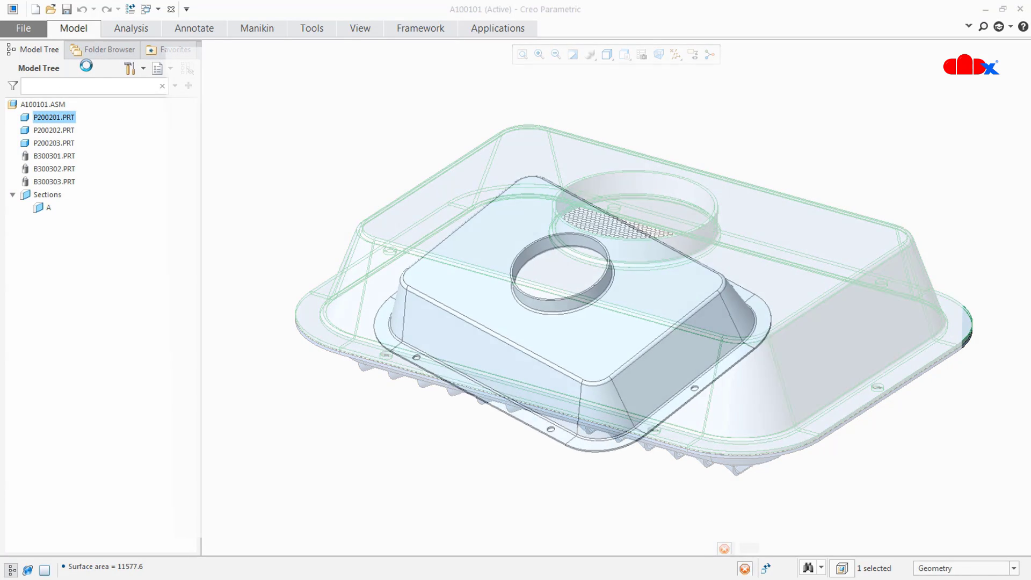
{"action": "left_click", "coordinate": [48, 262]}
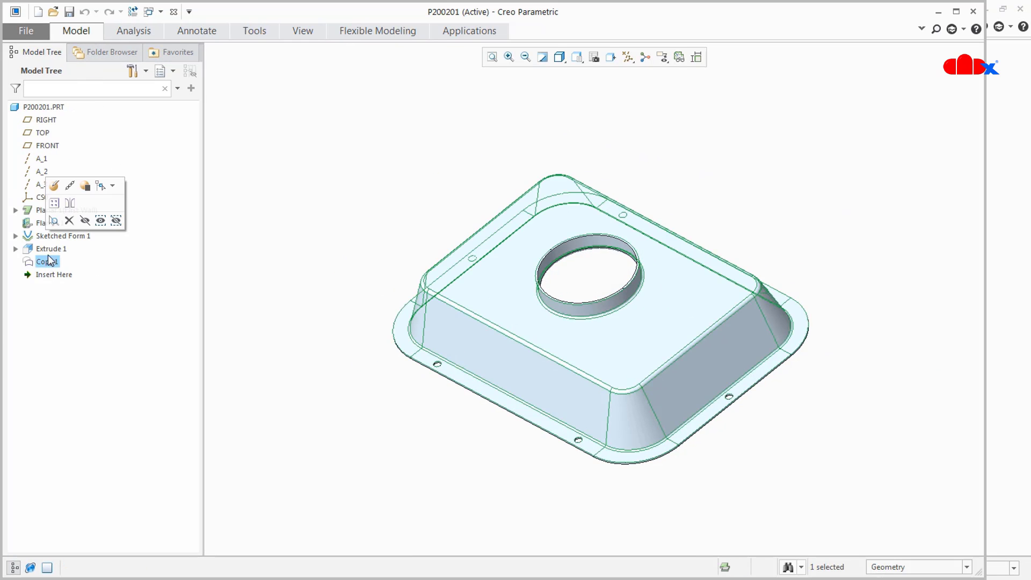
{"action": "left_click", "coordinate": [54, 186]}
{"action": "middle_click_drag", "start_coordinate": [301, 269], "coordinate": [487, 266]}
{"action": "middle_click", "coordinate": [477, 232]}
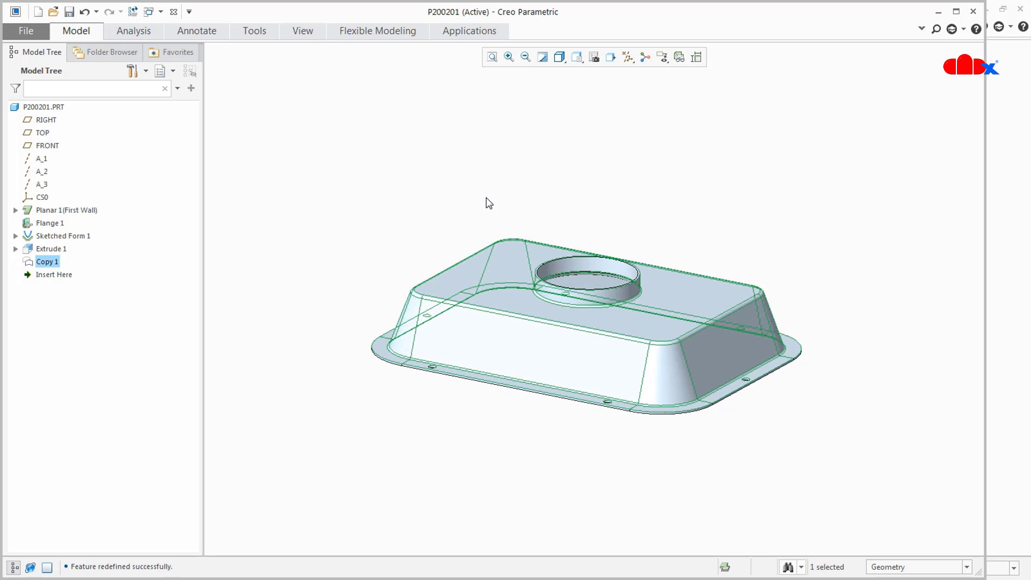
{"action": "left_click", "coordinate": [440, 184]}
{"action": "left_click", "coordinate": [173, 12]}
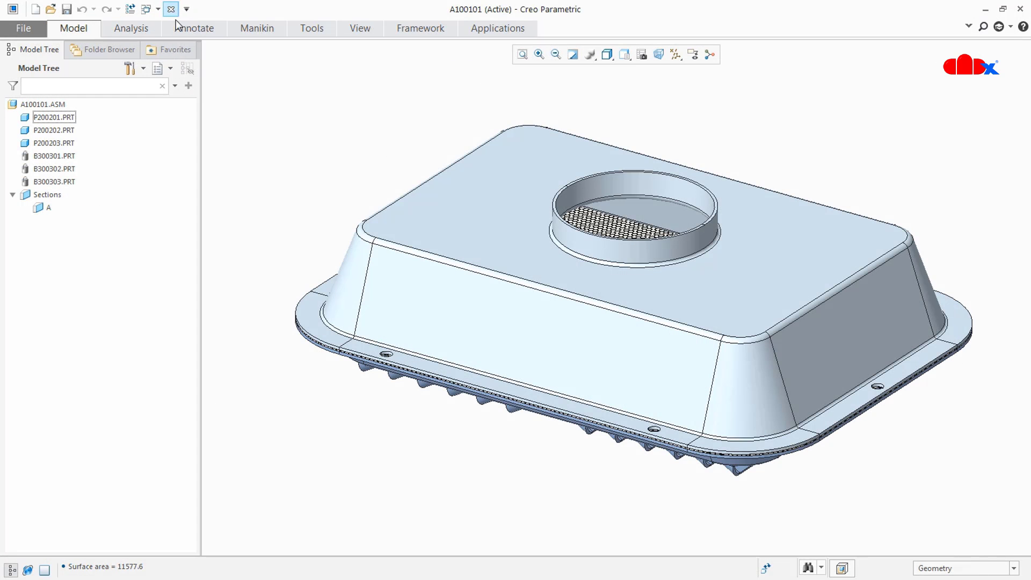
Step: Edit the definition of bulk item B300301 in the assembly and start the area measurement for PARAMETER_P200201
{"action": "left_click", "coordinate": [64, 156]}
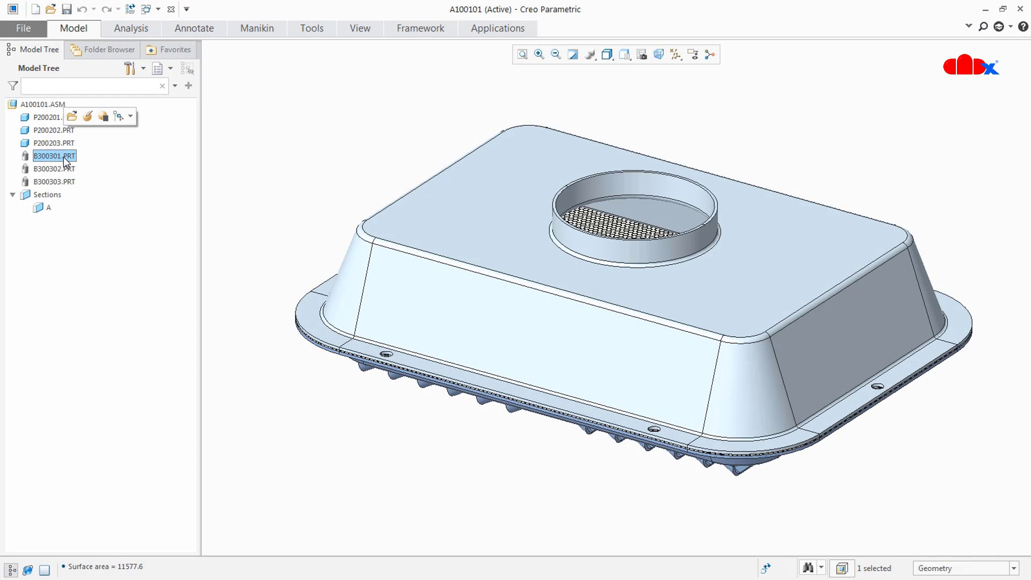
{"action": "left_click", "coordinate": [85, 112]}
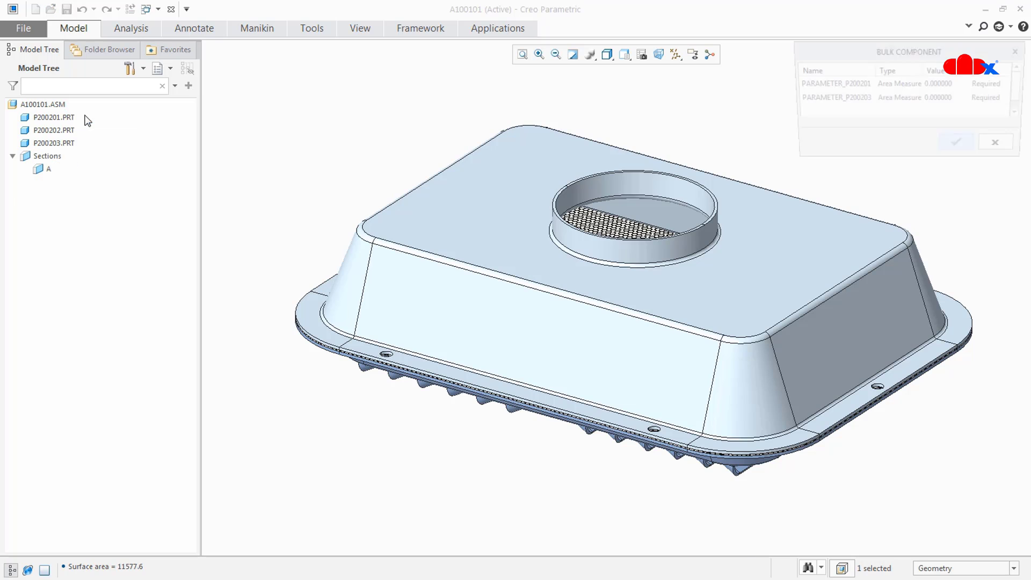
{"action": "left_click", "coordinate": [959, 84]}
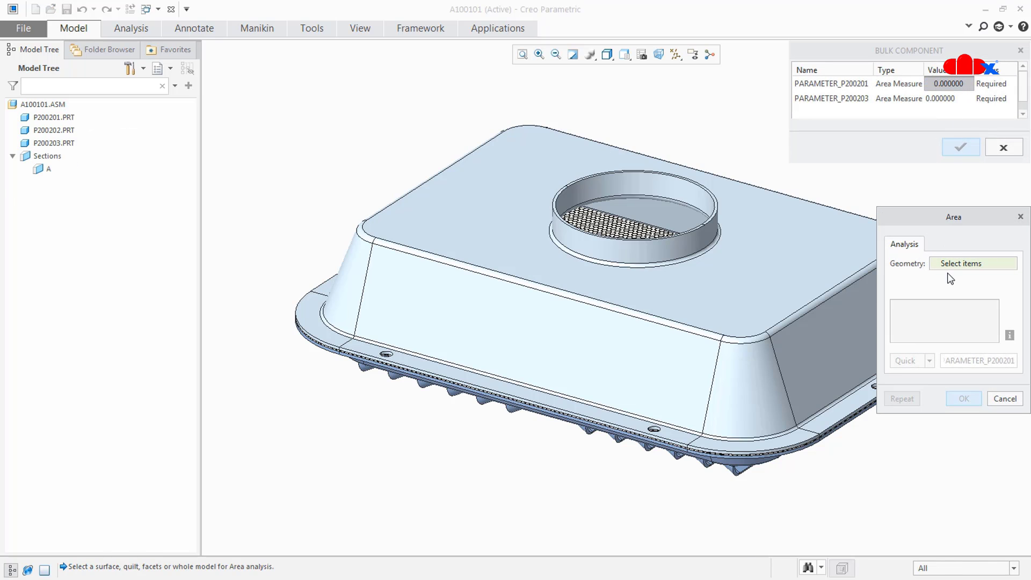
Step: Measure the area of the top pan's slanted side face, and of its whole copied quilt using the Quilt selection filter
{"action": "left_click", "coordinate": [791, 345]}
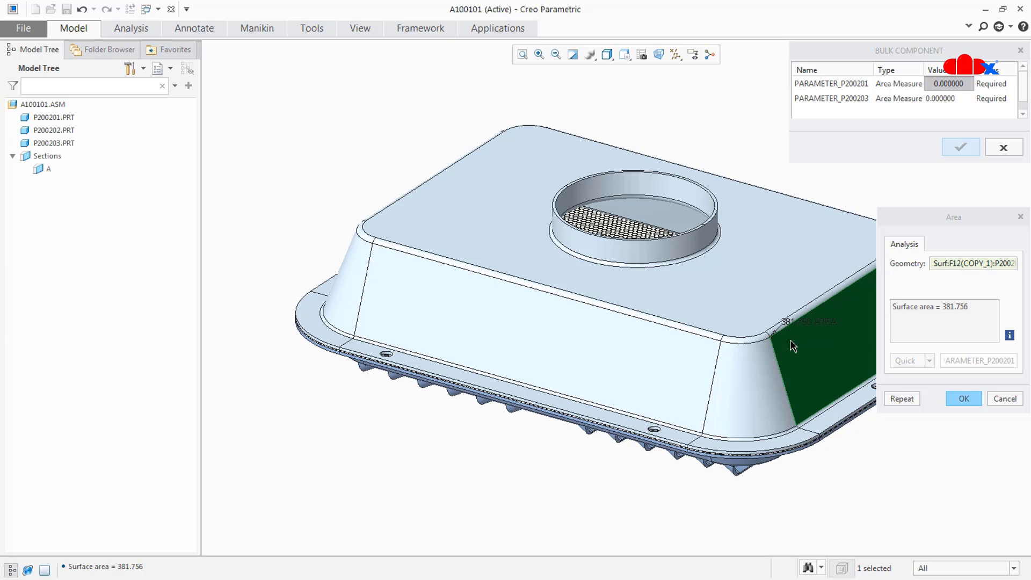
{"action": "left_click", "coordinate": [944, 570]}
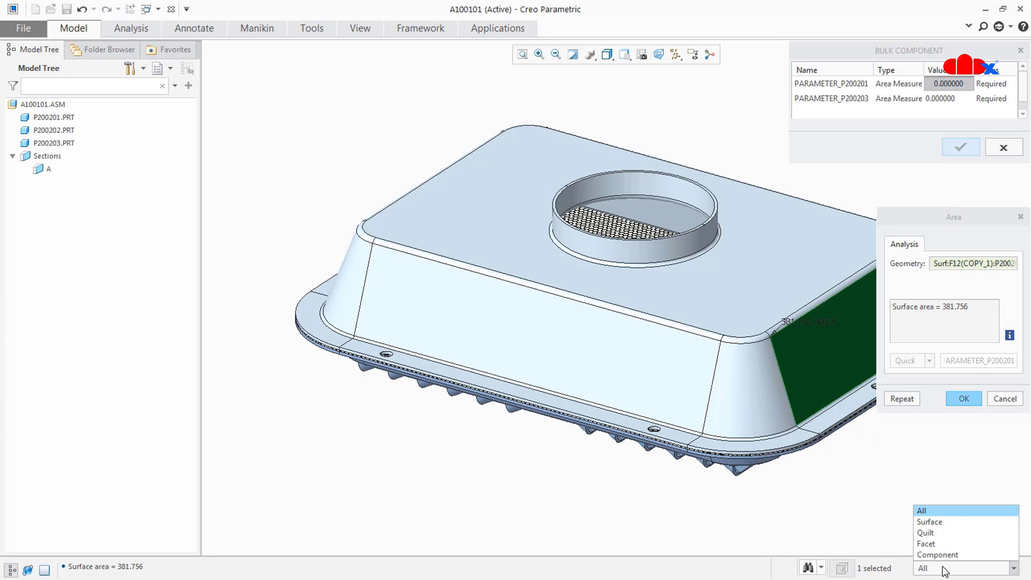
{"action": "left_click", "coordinate": [925, 533]}
{"action": "left_click", "coordinate": [784, 444]}
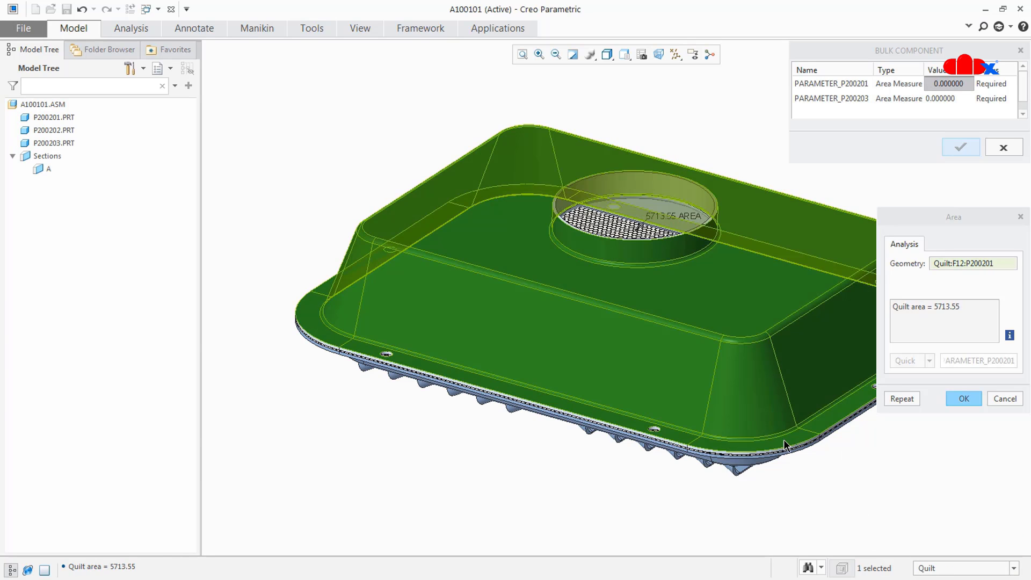
{"action": "middle_click_drag", "start_coordinate": [784, 444], "coordinate": [793, 436]}
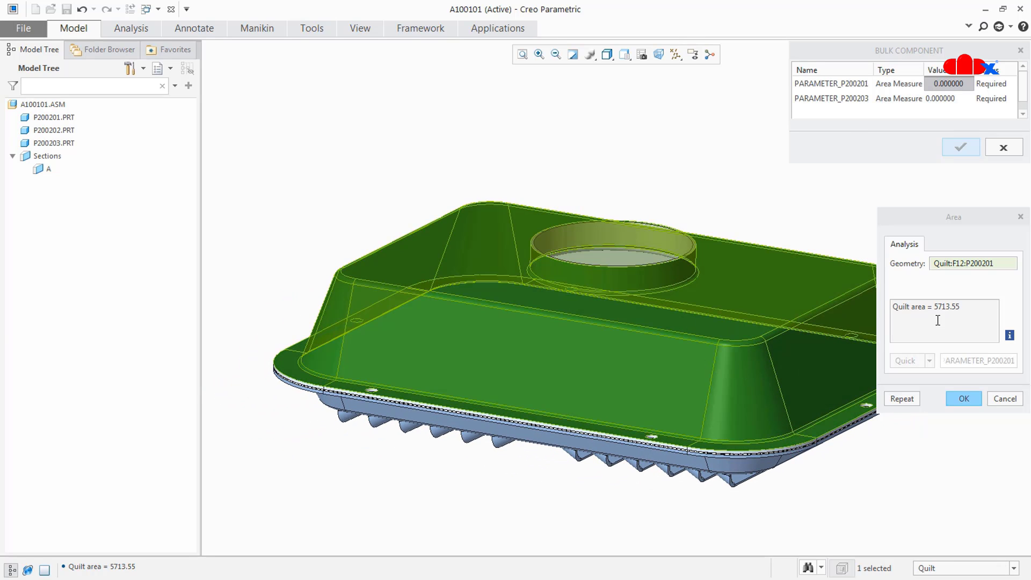
{"action": "left_click_drag", "start_coordinate": [933, 307], "coordinate": [965, 308]}
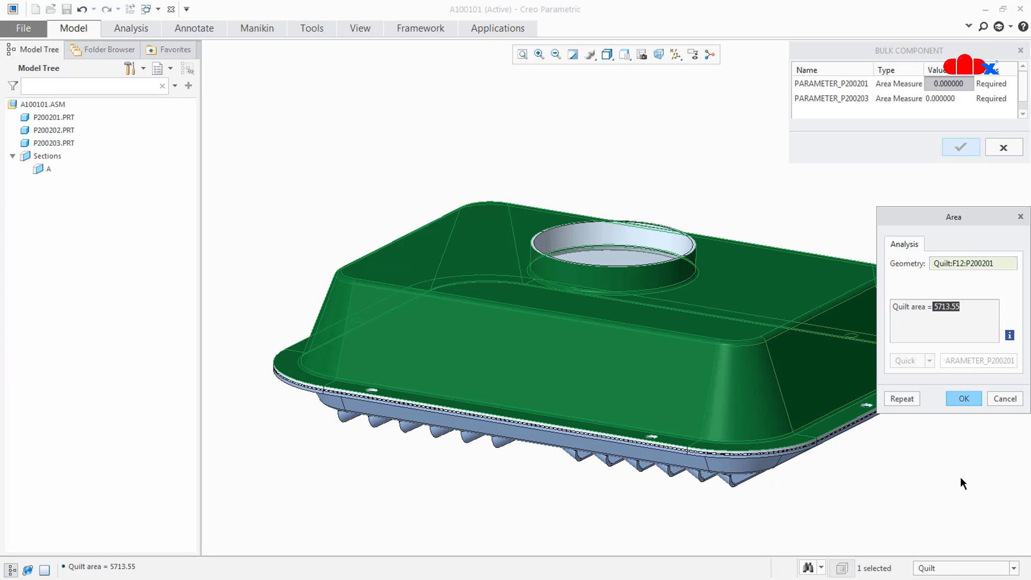
Step: Define PARAMETER_P200201 by the surface area of the whole component P200201.PRT, using the Component selection filter, and accept the measurement
{"action": "left_click", "coordinate": [946, 574]}
{"action": "left_click", "coordinate": [943, 550]}
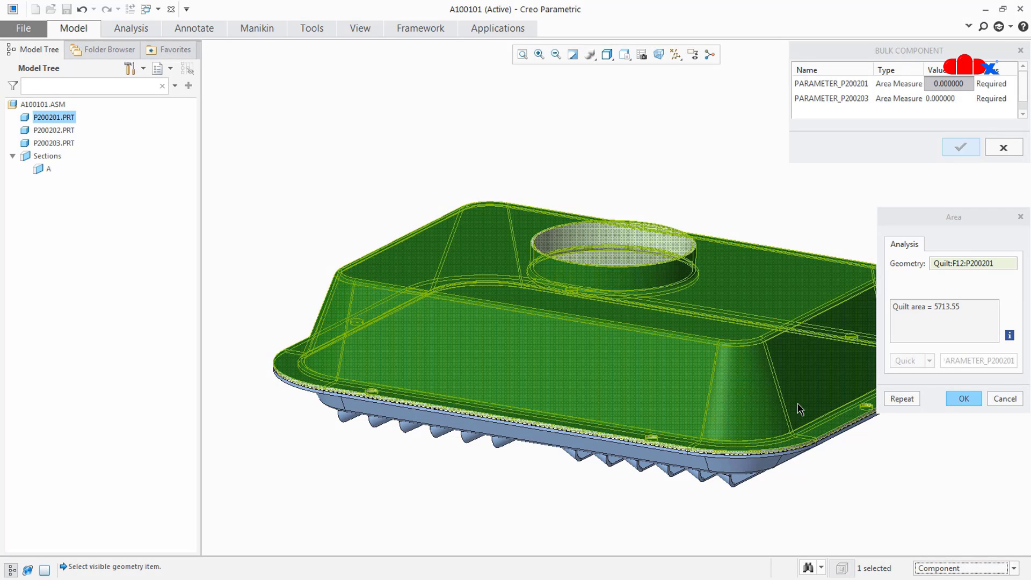
{"action": "left_click", "coordinate": [793, 392]}
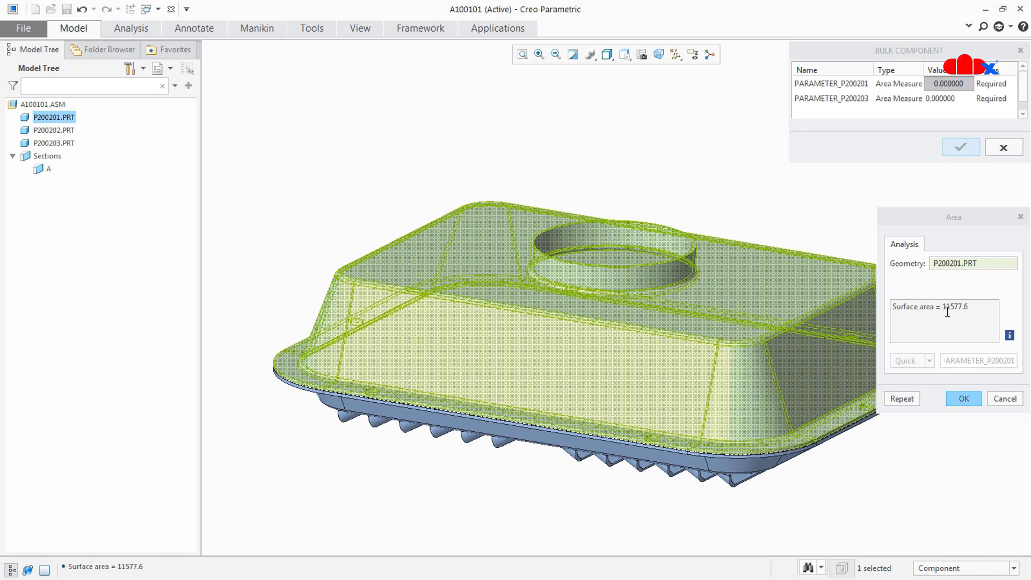
{"action": "left_click_drag", "start_coordinate": [943, 306], "coordinate": [969, 307]}
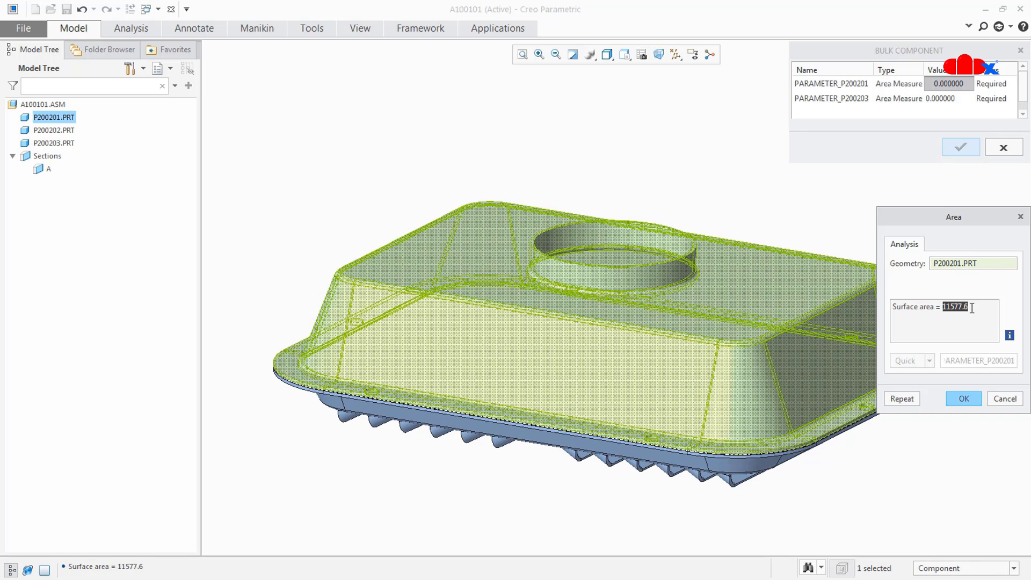
{"action": "left_click", "coordinate": [964, 398]}
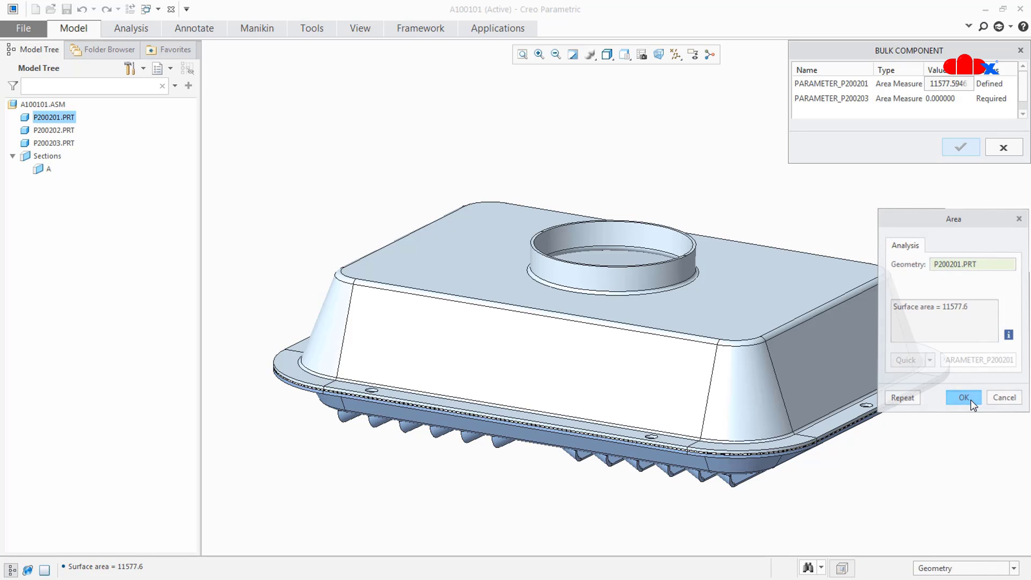
Step: Define PARAMETER_P200203 by the surface area of the whole component P200203.PRT and accept the measurement
{"action": "left_click", "coordinate": [939, 100]}
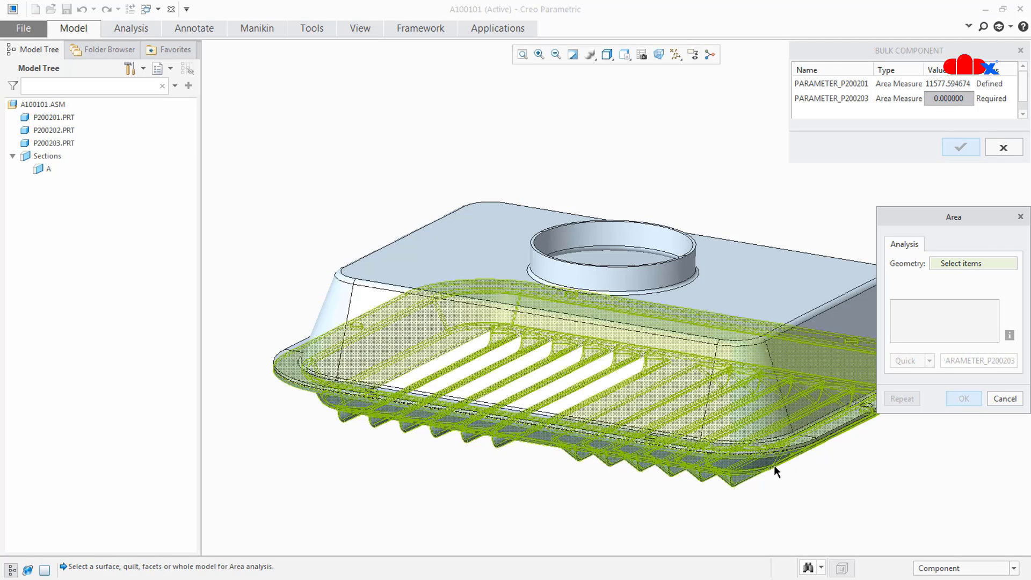
{"action": "left_click", "coordinate": [771, 466]}
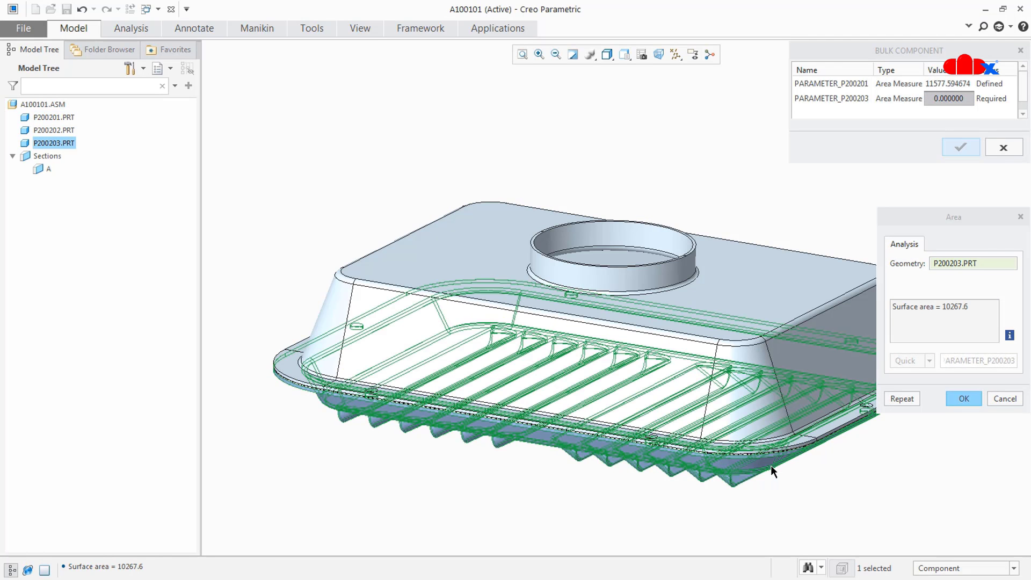
{"action": "left_click", "coordinate": [963, 399]}
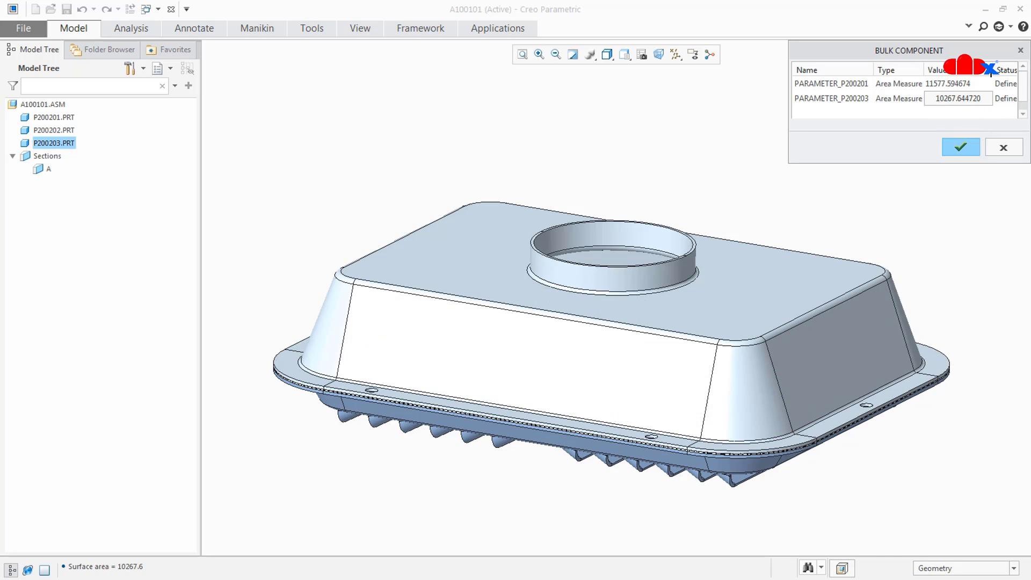
Step: Accept the area-measurement definition of the bulk component and open bulk item B300301 for editing
{"action": "left_click", "coordinate": [961, 149]}
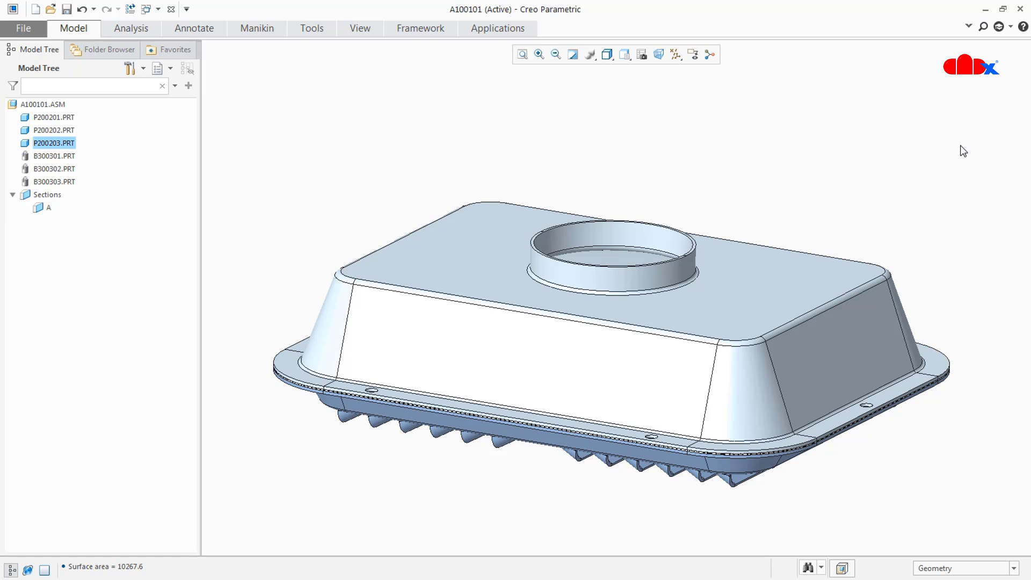
{"action": "left_click", "coordinate": [59, 156]}
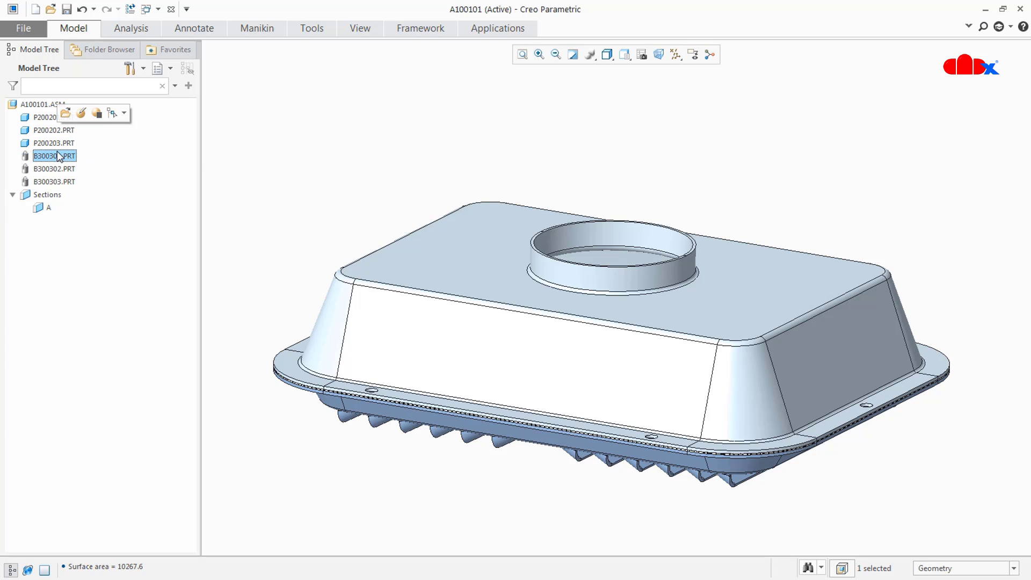
{"action": "left_click", "coordinate": [67, 112]}
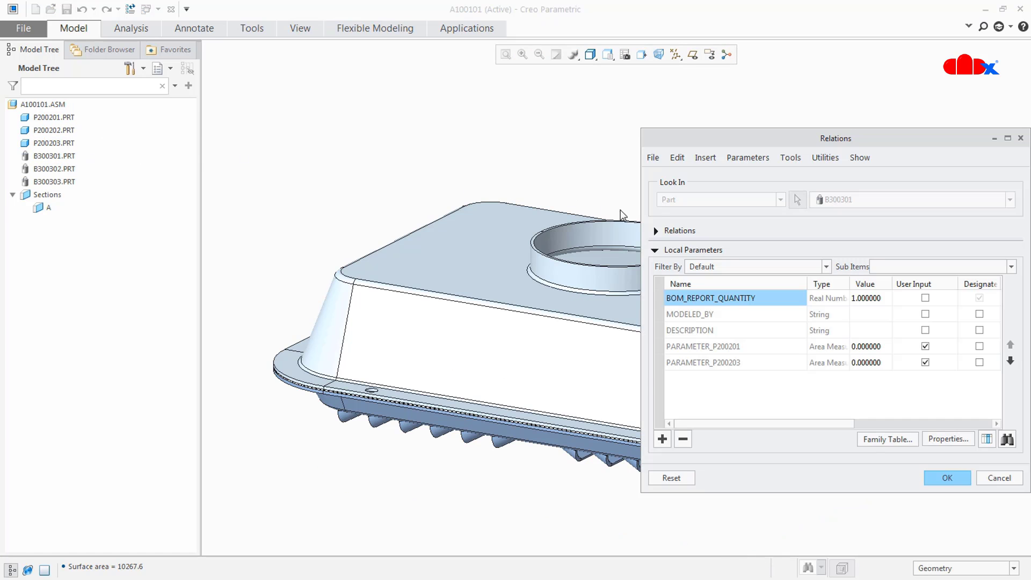
Step: Write the relation BOM_REPORT_QUANTITY=PARAMETER_P200201+PARAMETER_P200203 for bulk item B300301
{"action": "left_click", "coordinate": [656, 231]}
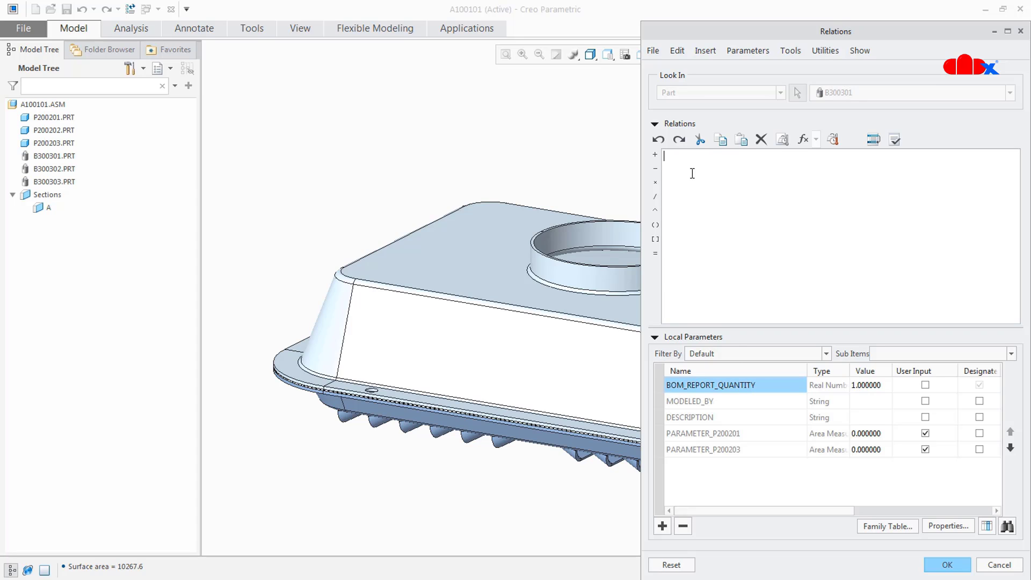
{"action": "type", "text": "BOM_REPORT_QUANTITY"}
{"action": "type", "text": "=PARA"}
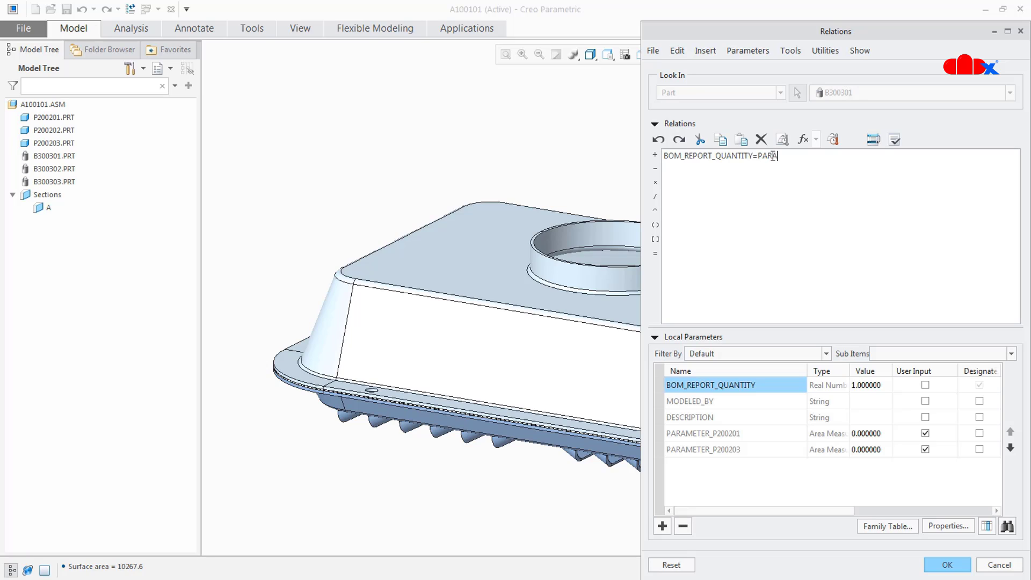
{"action": "type", "text": "METER_P200201+"}
{"action": "left_click_drag", "start_coordinate": [832, 156], "coordinate": [759, 162]}
{"action": "key", "text": "ctrl+c"}
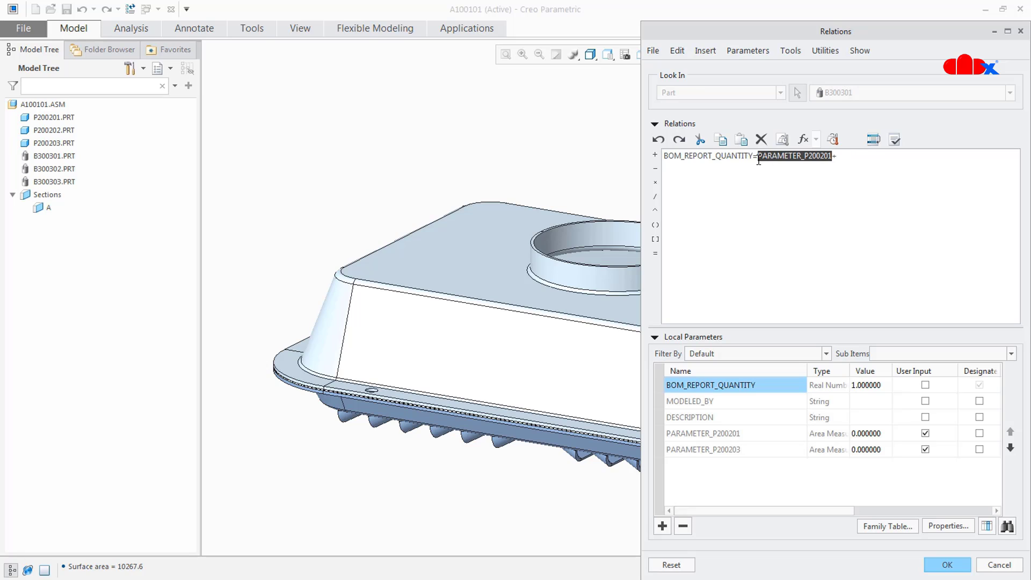
{"action": "left_click", "coordinate": [848, 156]}
{"action": "key", "text": "ctrl+v"}
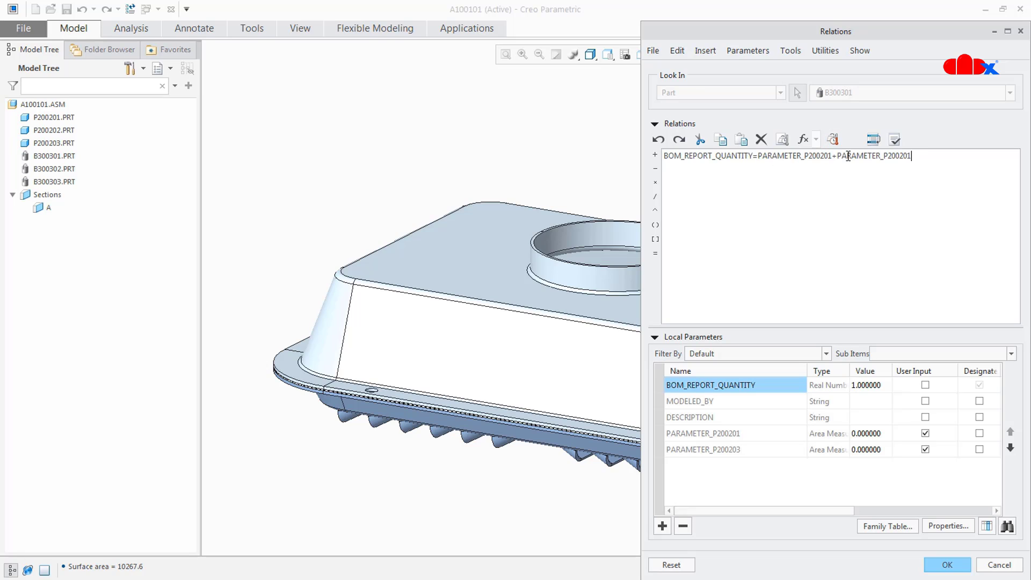
Step: Verify and accept the summed-area relation of B300301, and save assembly A100101 despite the regeneration conflict
{"action": "left_click", "coordinate": [894, 139]}
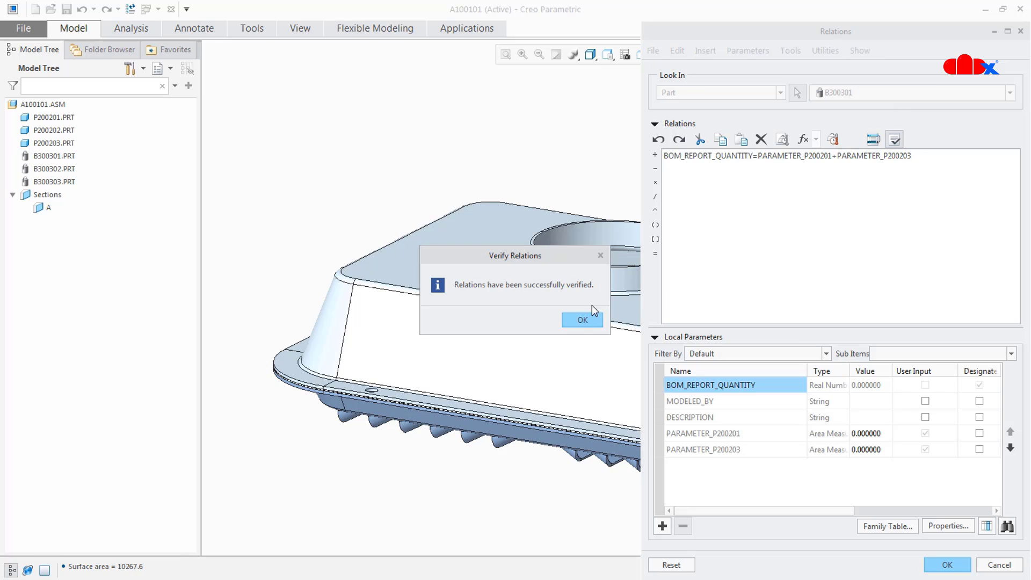
{"action": "left_click", "coordinate": [582, 320]}
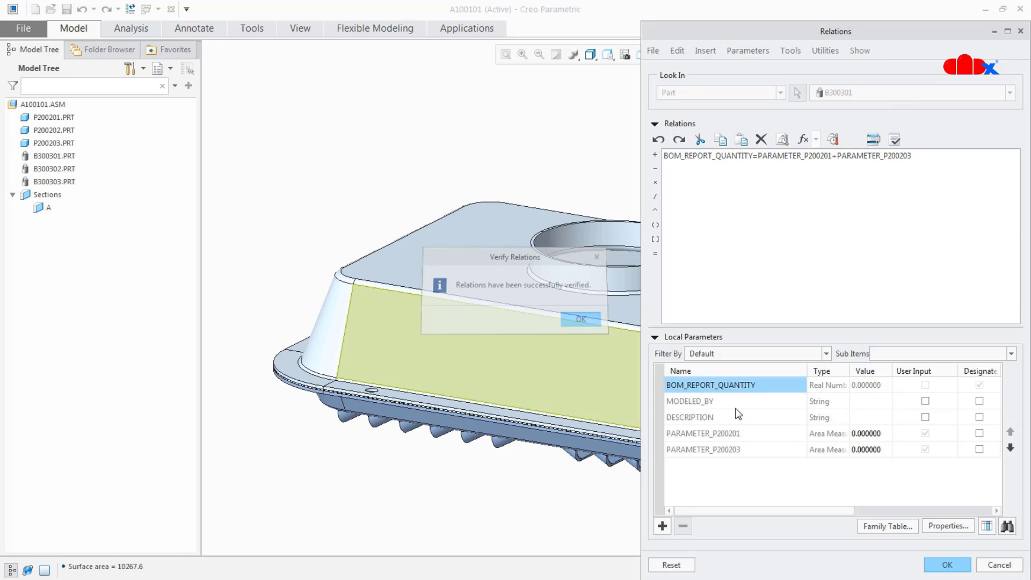
{"action": "left_click", "coordinate": [949, 566]}
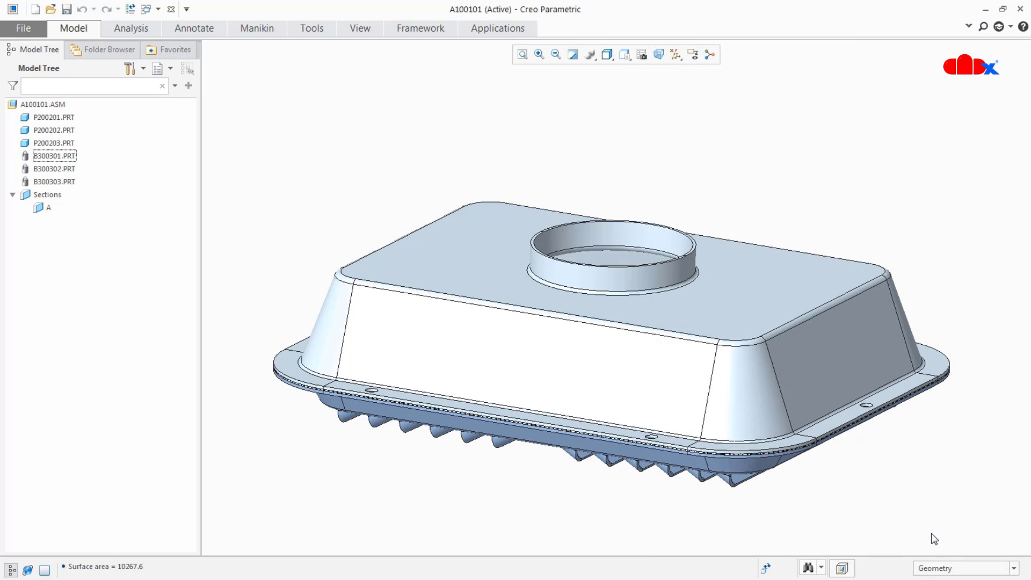
{"action": "key", "text": "ctrl+s"}
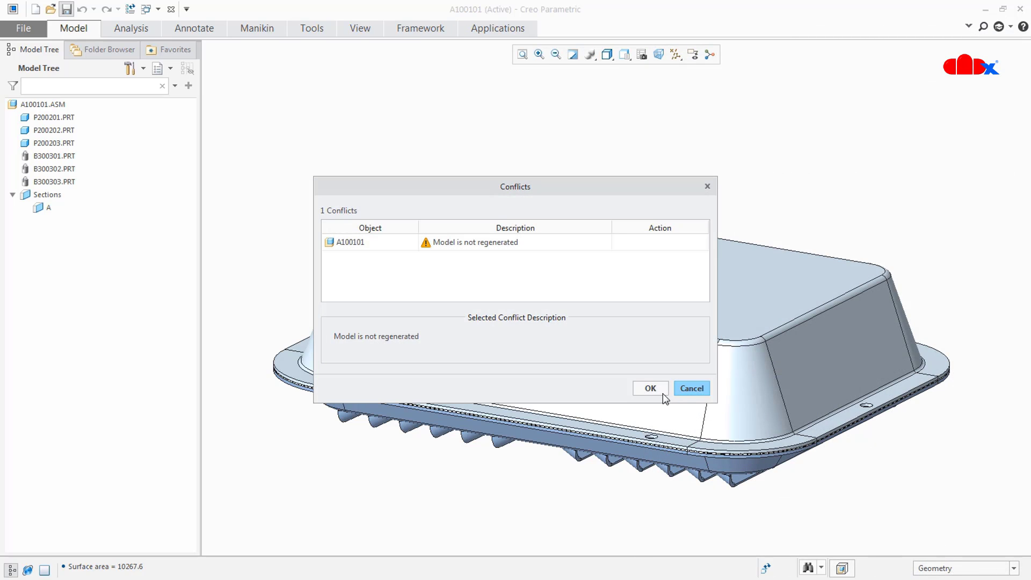
{"action": "left_click", "coordinate": [648, 386]}
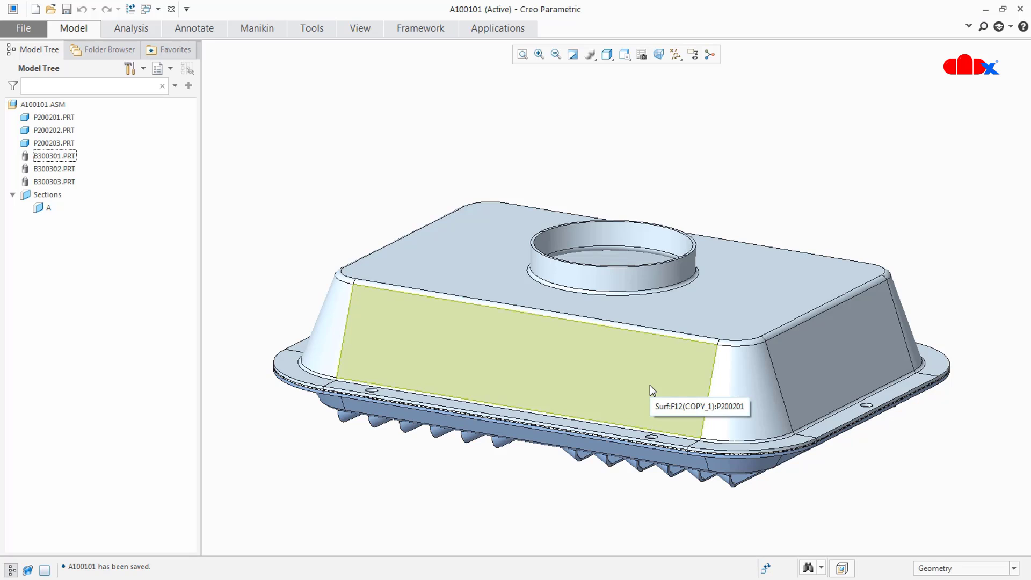
Step: Switch to drawing A100101.DRW, update its tables and regenerate it to refresh the paint quantity in the BOM
{"action": "left_click", "coordinate": [158, 9]}
{"action": "left_click", "coordinate": [191, 24]}
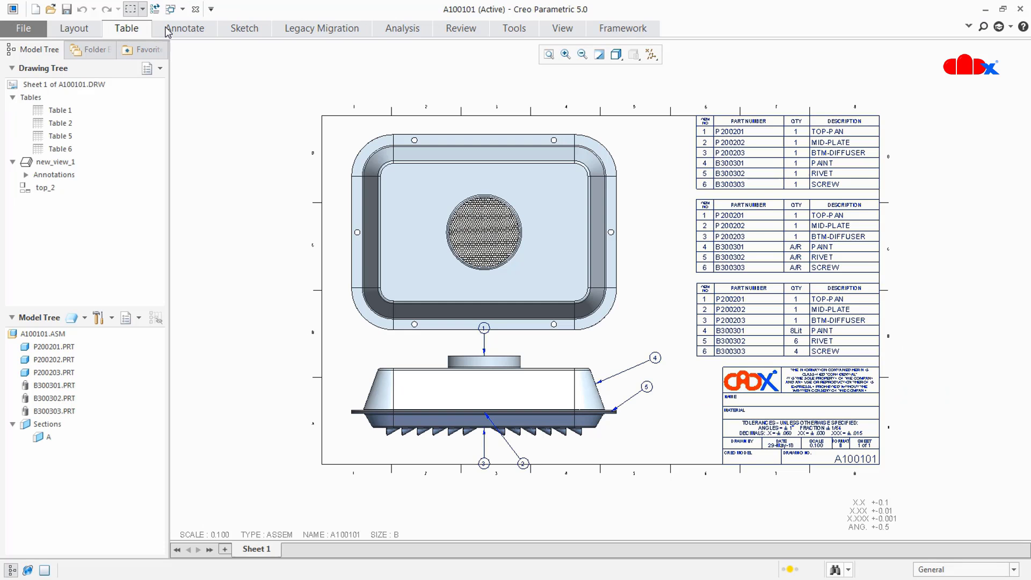
{"action": "left_click", "coordinate": [379, 47]}
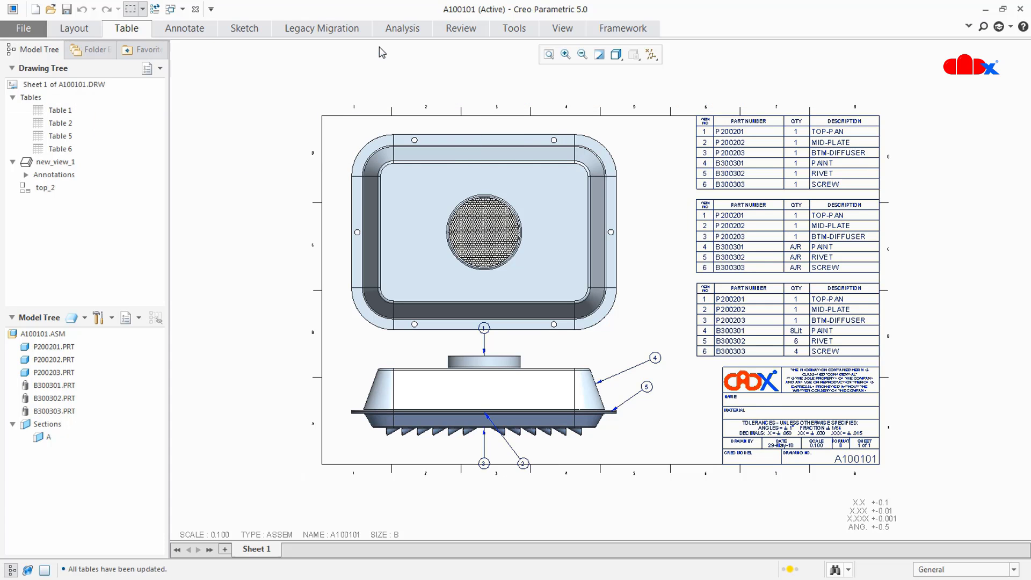
{"action": "key", "text": "ctrl+g"}
{"action": "left_click", "coordinate": [991, 94]}
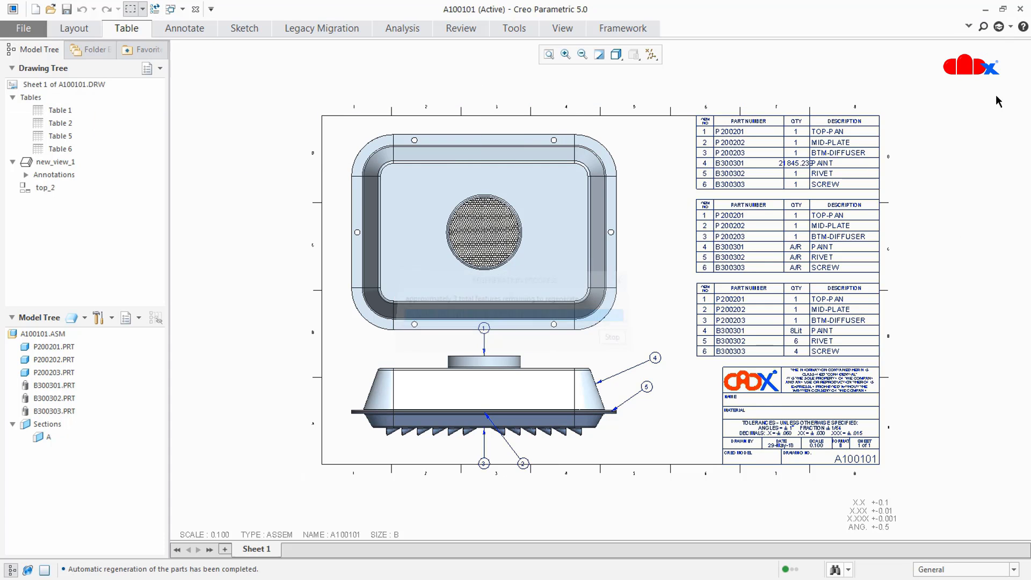
{"action": "scroll", "coordinate": [856, 144], "scroll_direction": "up", "scroll_amount": 5}
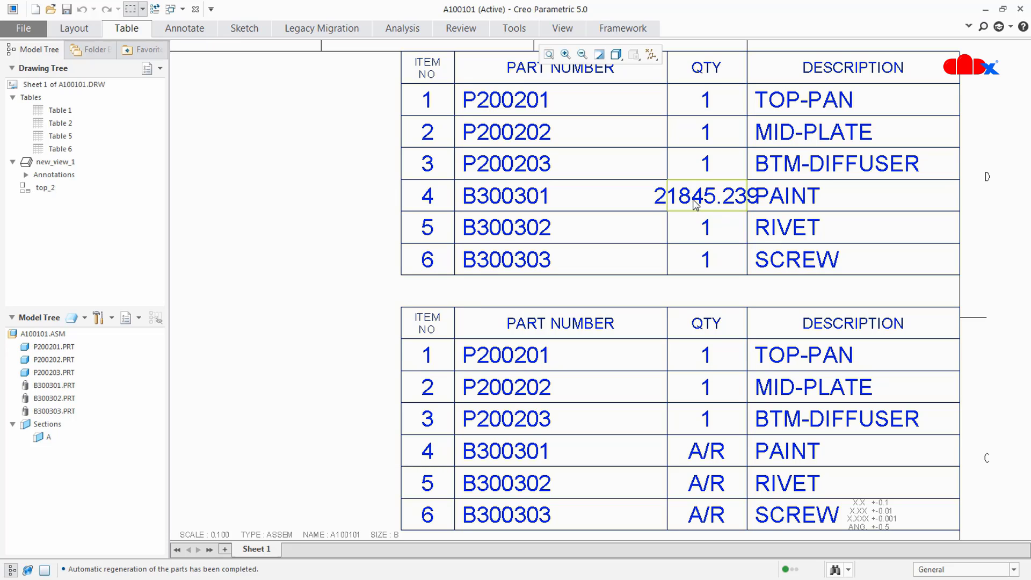
Step: Reopen B300301 from the assembly, change its relation to BOM_REPORT_QUANTITY=(PARAMETER_P200201+PARAMETER_P200203)*.02 and verify it
{"action": "left_click", "coordinate": [170, 9]}
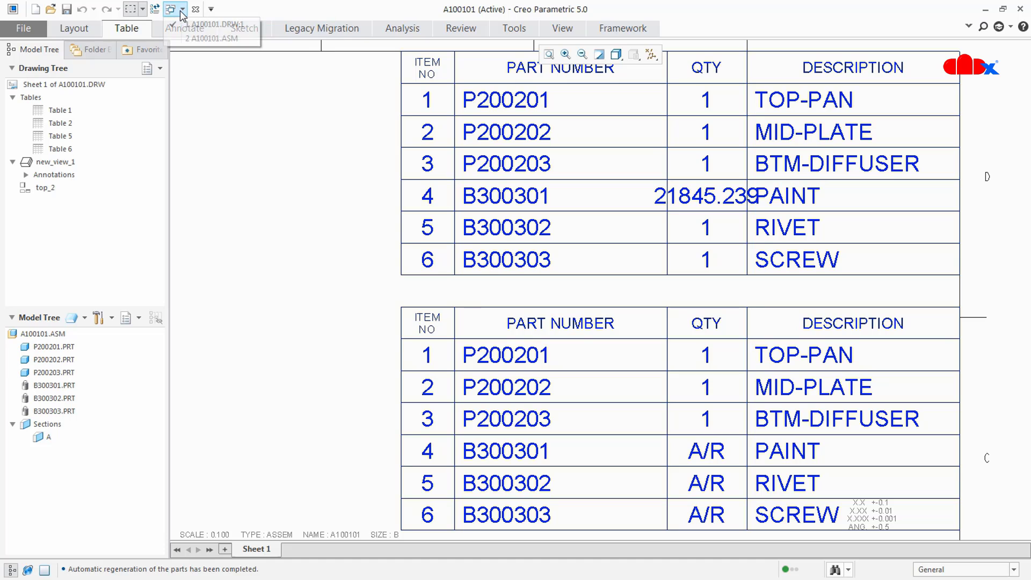
{"action": "left_click", "coordinate": [192, 38]}
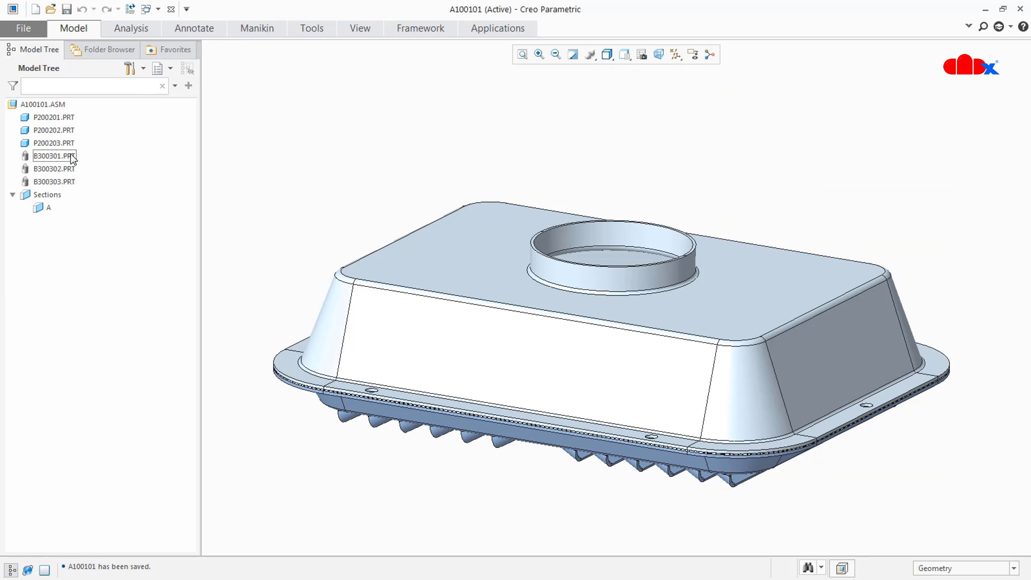
{"action": "left_click", "coordinate": [71, 155]}
{"action": "left_click", "coordinate": [78, 115]}
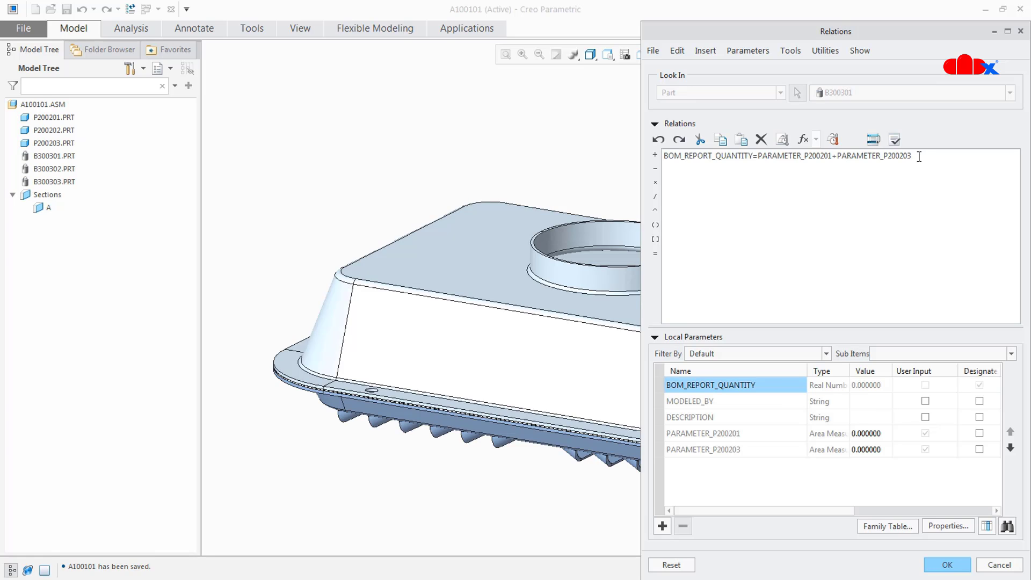
{"action": "left_click", "coordinate": [757, 156]}
{"action": "type", "text": "("}
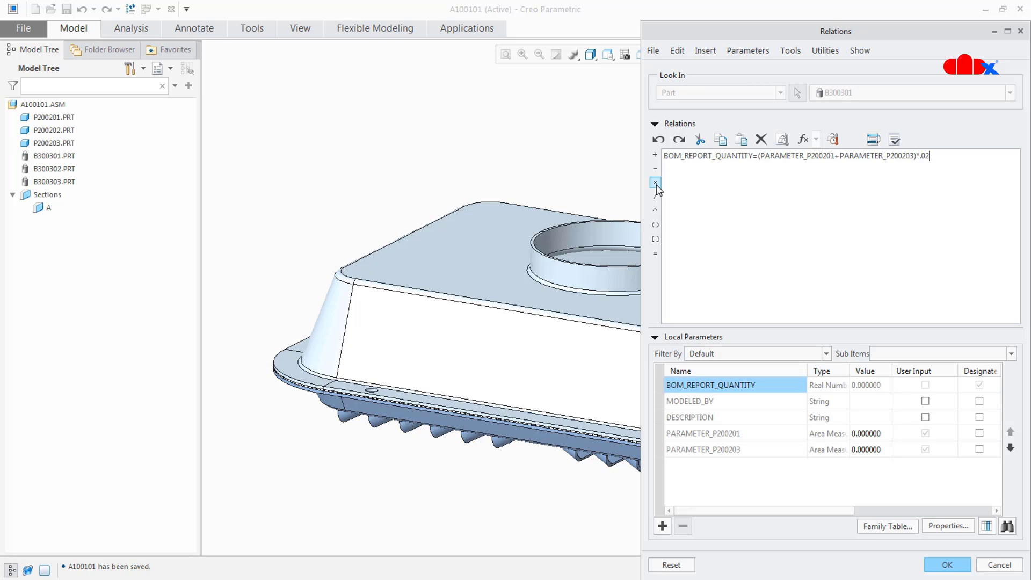
{"action": "left_click", "coordinate": [894, 140]}
{"action": "left_click", "coordinate": [588, 317]}
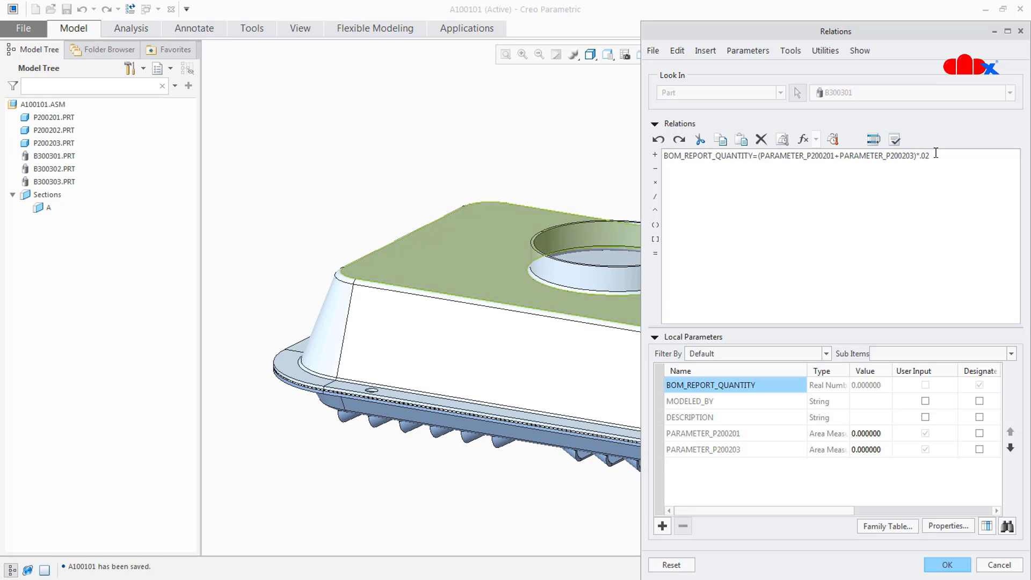
Step: Divide the right-hand side of the BOM_REPORT_QUANTITY relation by 61.024, verify the relation and accept it
{"action": "left_click_drag", "start_coordinate": [934, 156], "coordinate": [757, 160]}
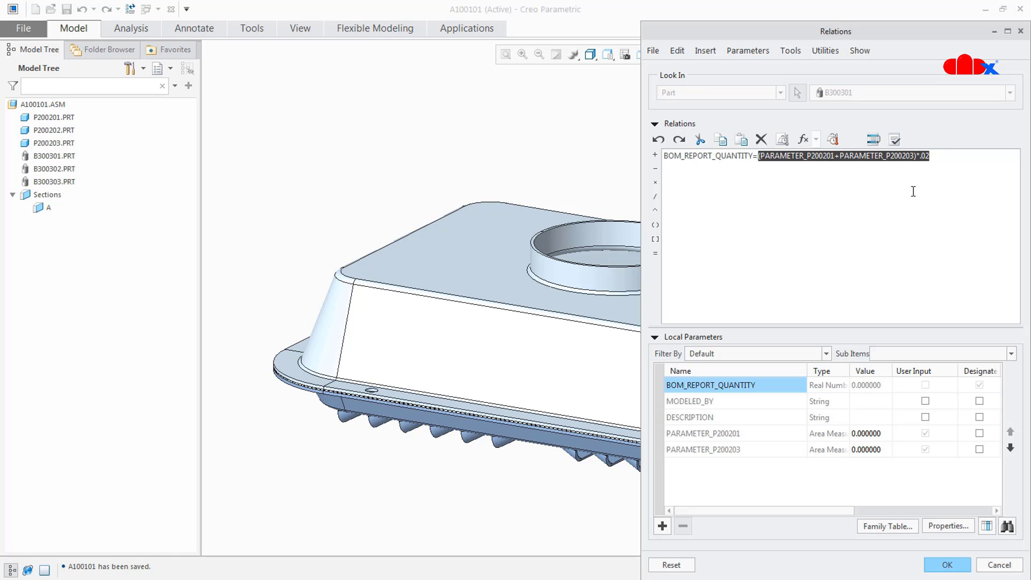
{"action": "left_click", "coordinate": [943, 155]}
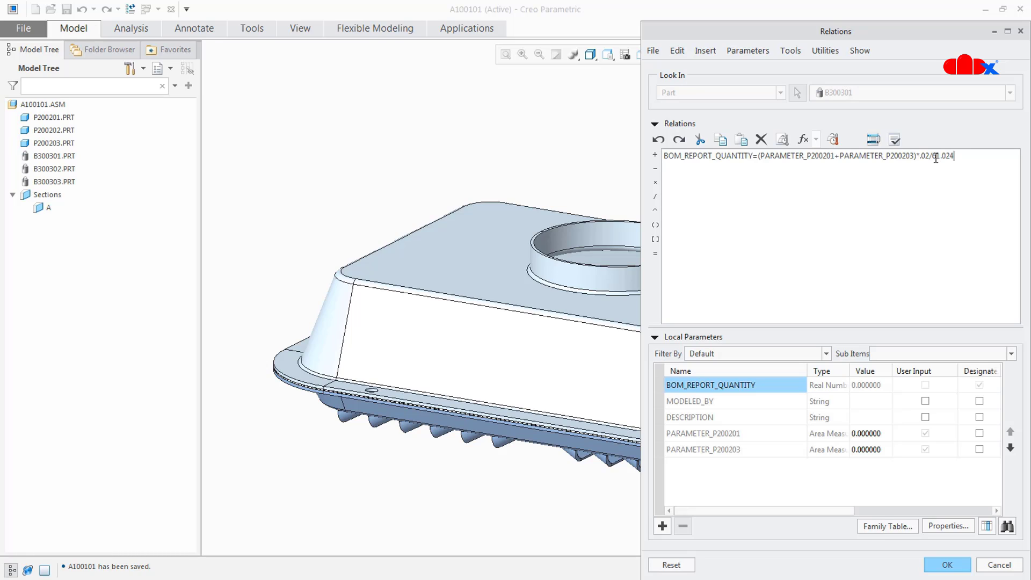
{"action": "left_click", "coordinate": [894, 139]}
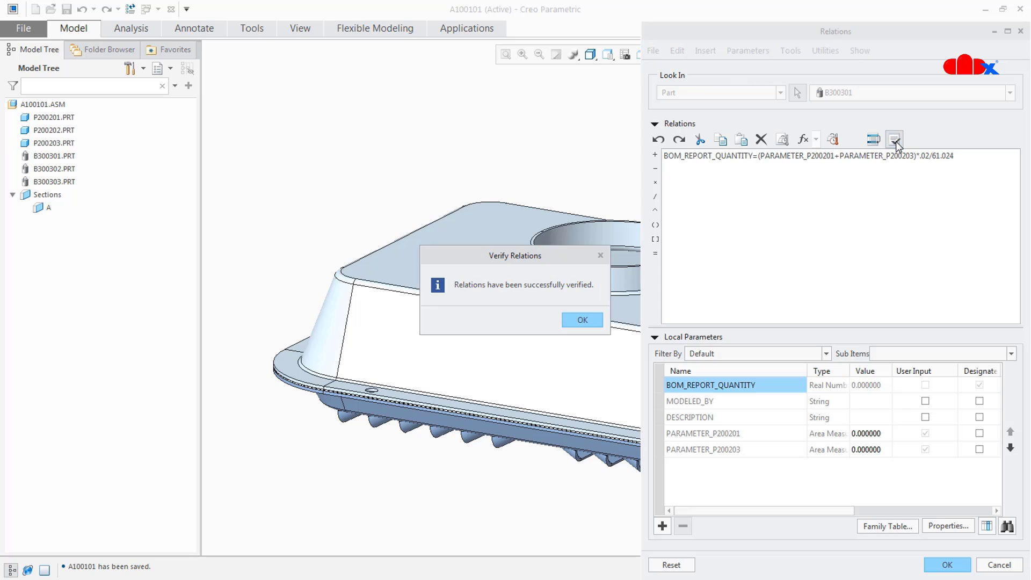
{"action": "left_click", "coordinate": [591, 321]}
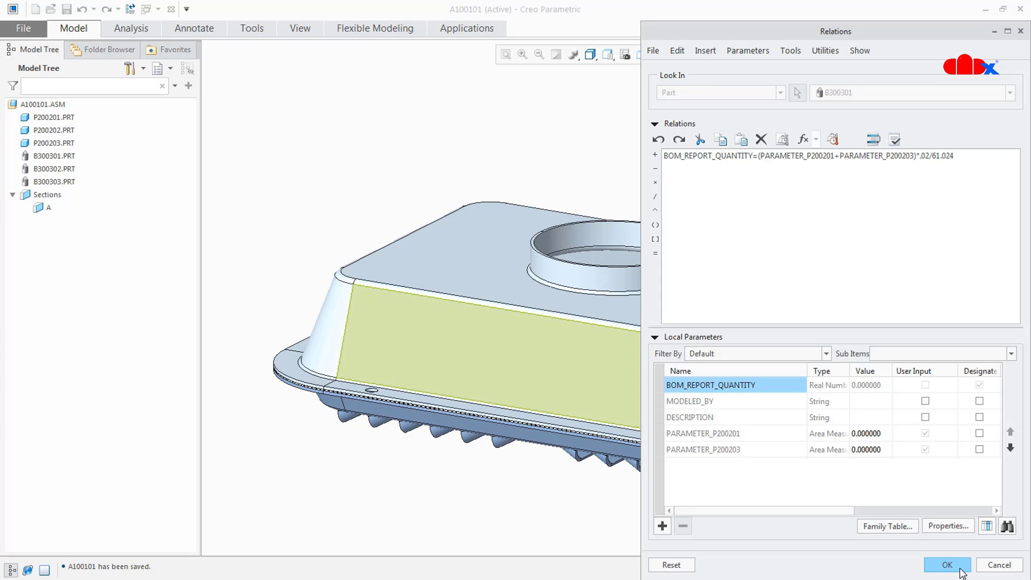
{"action": "left_click", "coordinate": [961, 568]}
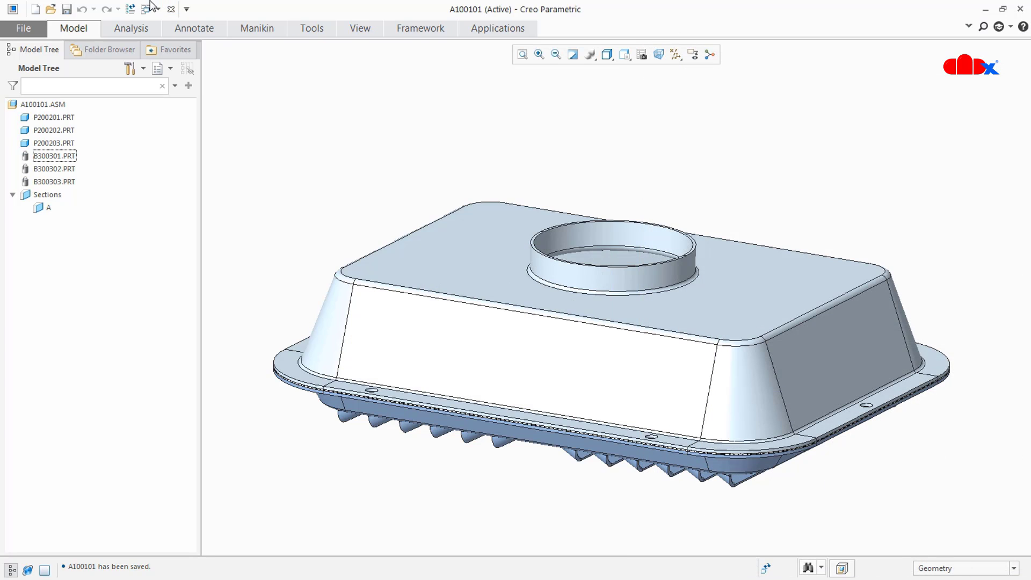
Step: Return to drawing A100101.DRW, update its tables and regenerate it to apply the volume-converted paint quantity to the BOM
{"action": "left_click", "coordinate": [147, 9]}
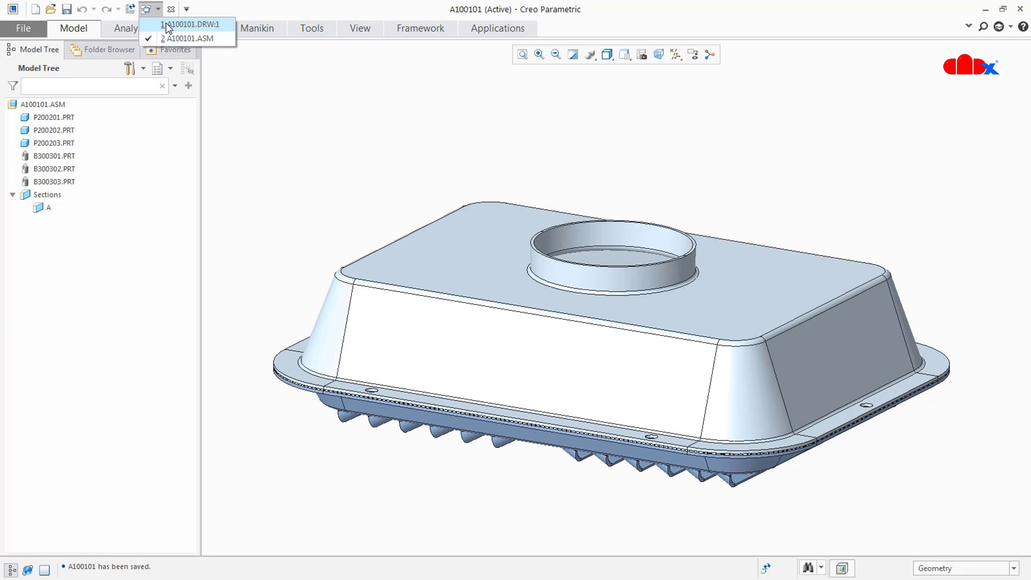
{"action": "left_click", "coordinate": [169, 25]}
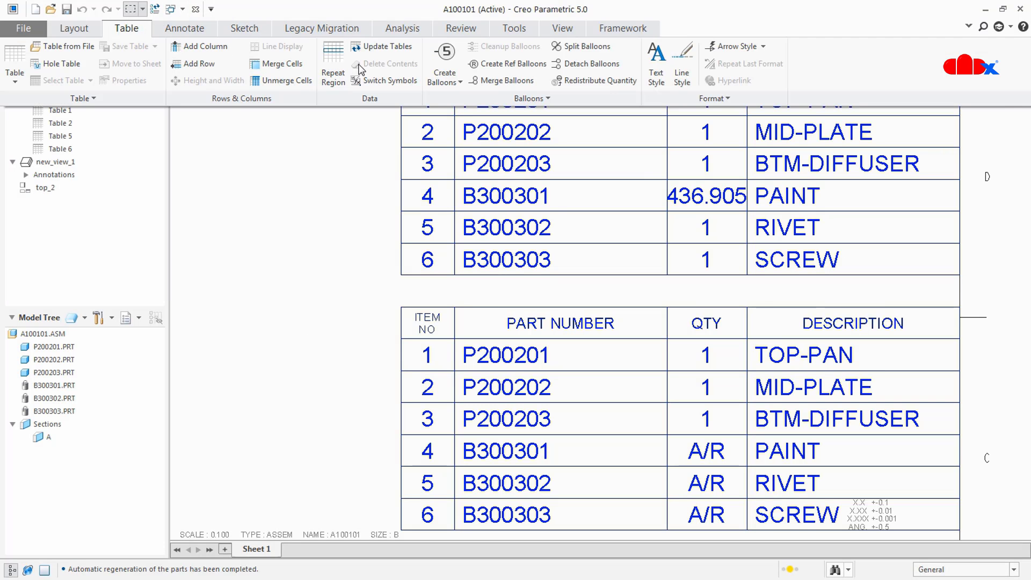
{"action": "left_click", "coordinate": [382, 47]}
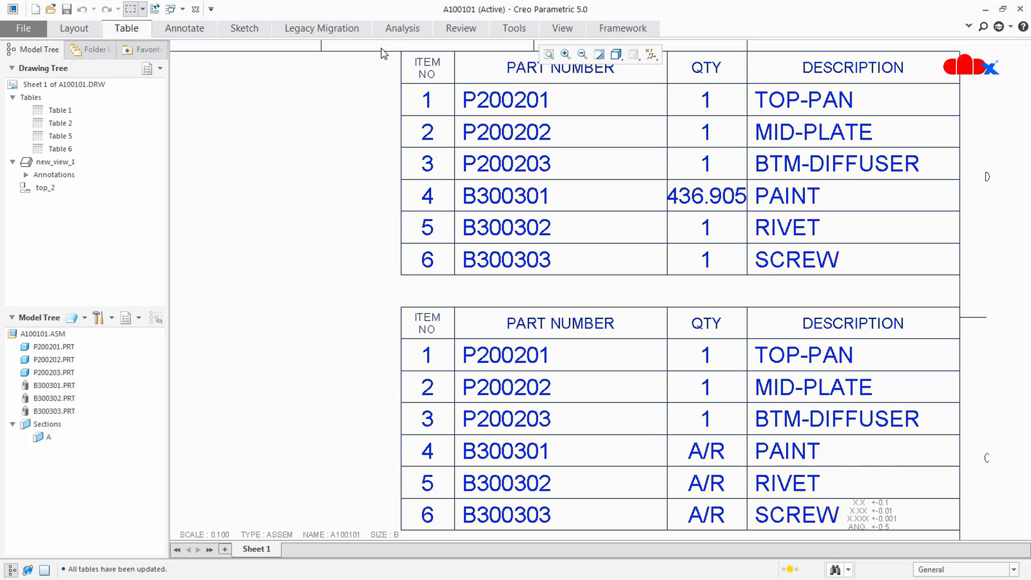
{"action": "key", "text": "ctrl+g"}
{"action": "left_click", "coordinate": [988, 80]}
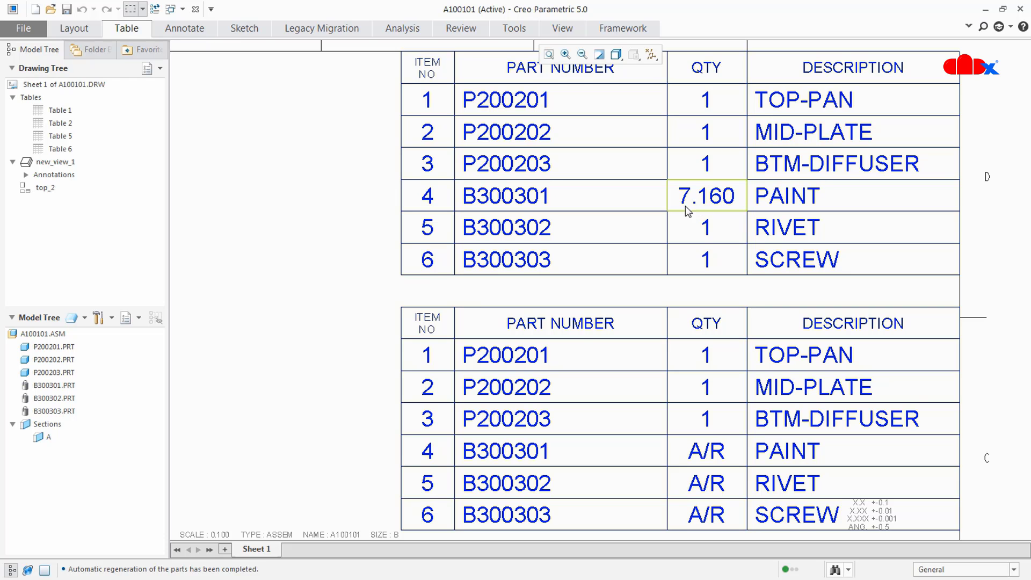
{"action": "scroll", "coordinate": [686, 207], "scroll_direction": "up", "scroll_amount": 2}
{"action": "middle_click_drag", "start_coordinate": [688, 206], "coordinate": [689, 144]}
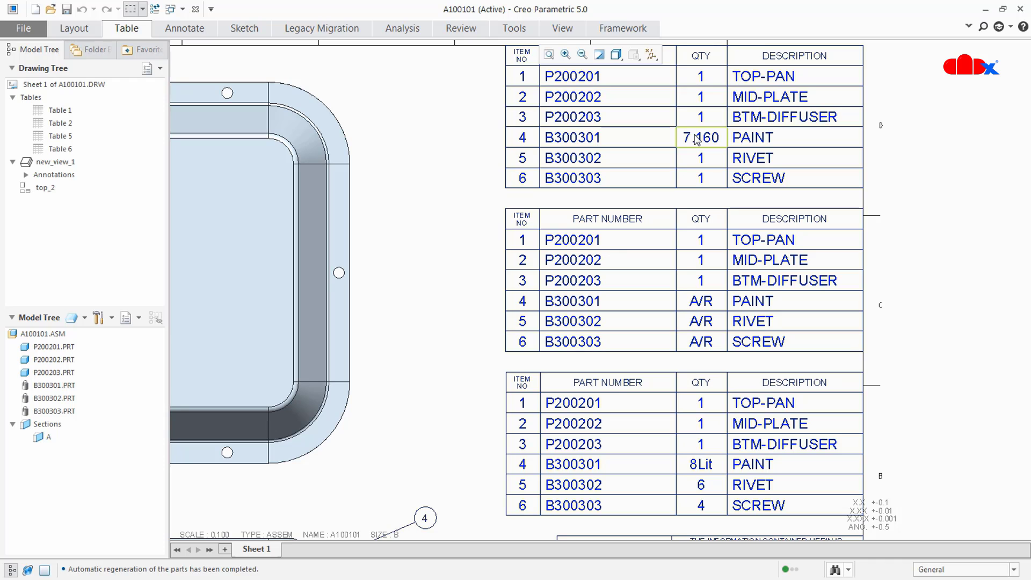
{"action": "key", "text": "ctrl+d"}
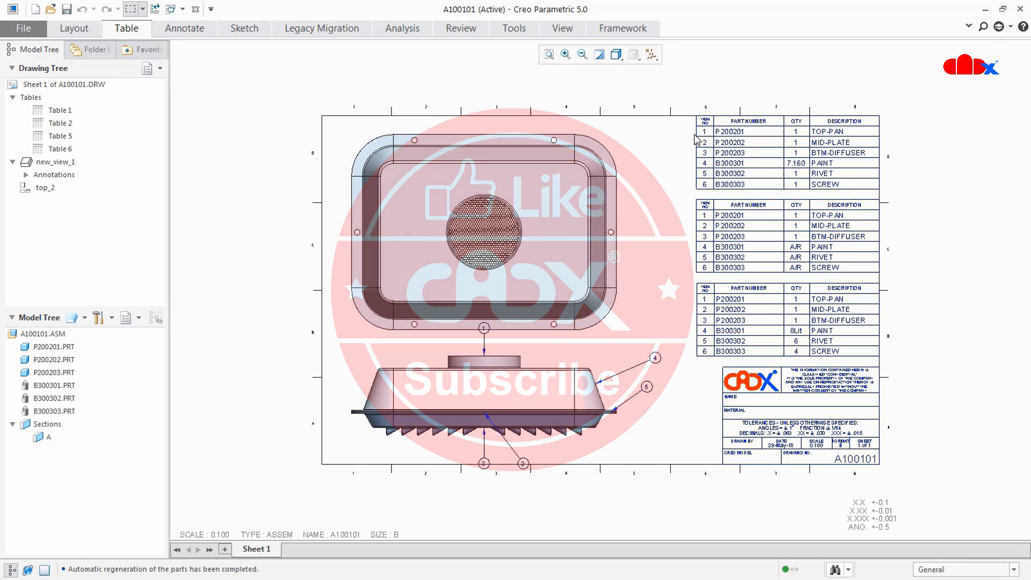
Step: Open assembly A100101.ASM from the drawing's model tree and open its part P200201.PRT in its own window
{"action": "right_click", "coordinate": [44, 334]}
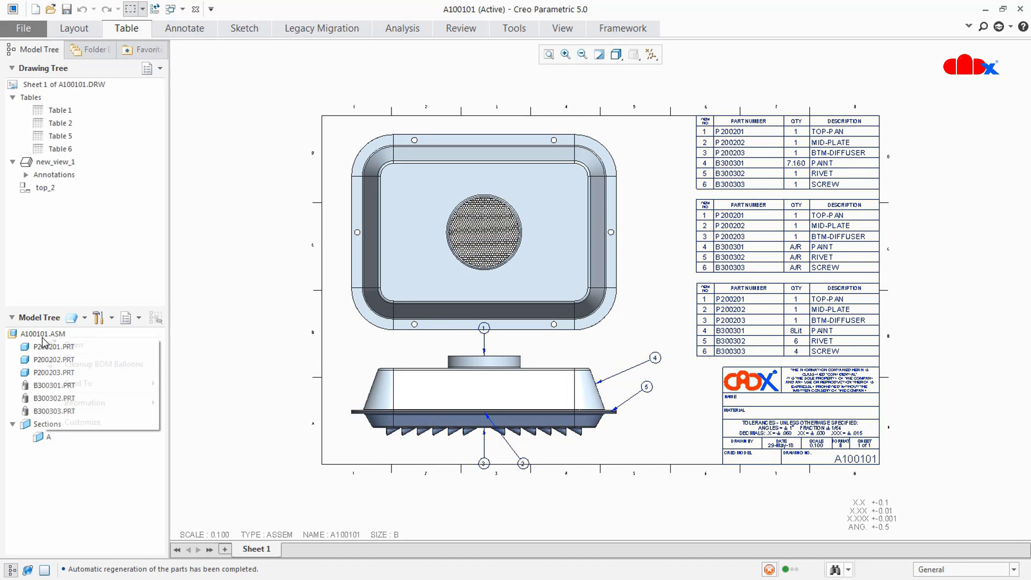
{"action": "left_click", "coordinate": [61, 347]}
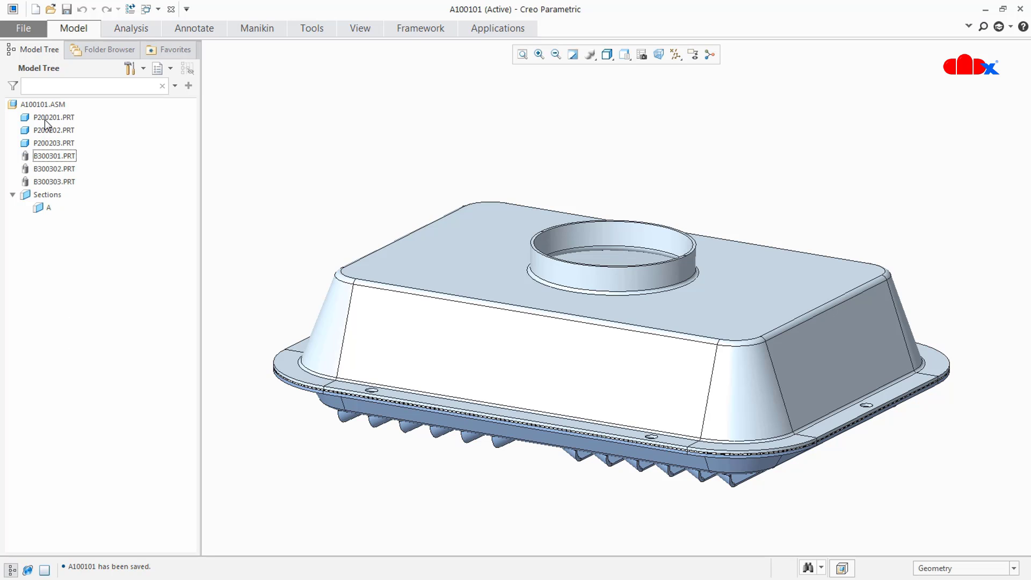
{"action": "left_click", "coordinate": [44, 118]}
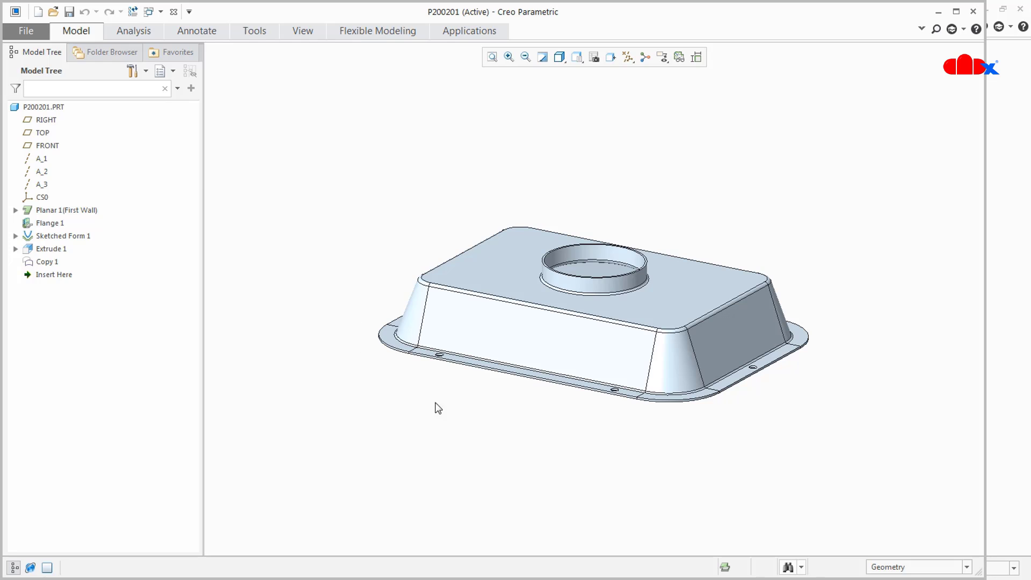
Step: Restore the full ribbon display and start an area measurement in part P200201
{"action": "mouse_move", "coordinate": [564, 312]}
{"action": "middle_mouse_down"}
{"action": "mouse_move", "coordinate": [564, 328]}
{"action": "mouse_move", "coordinate": [575, 302]}
{"action": "mouse_move", "coordinate": [564, 304]}
{"action": "middle_mouse_up"}
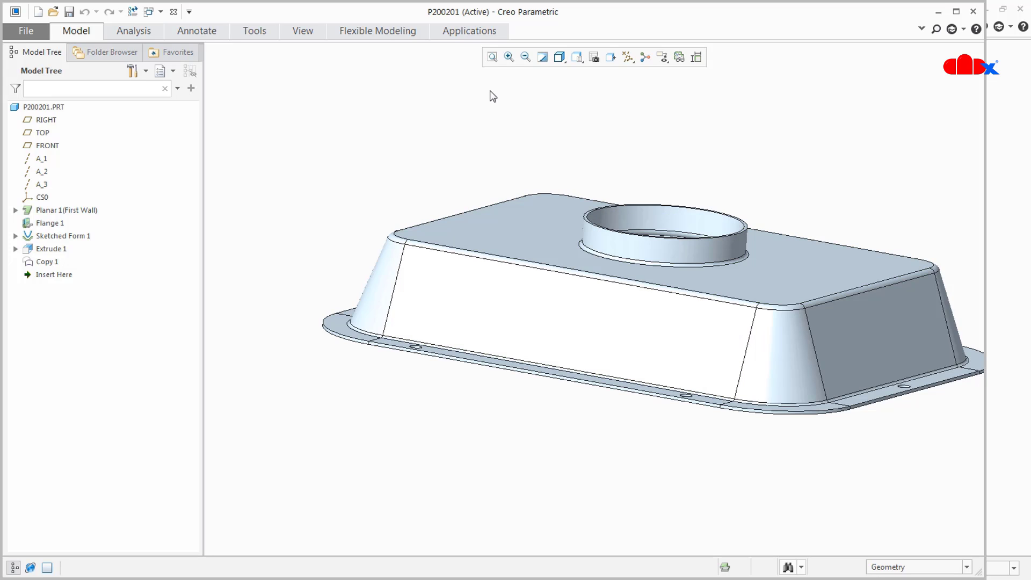
{"action": "right_click", "coordinate": [554, 33]}
{"action": "left_click", "coordinate": [561, 122]}
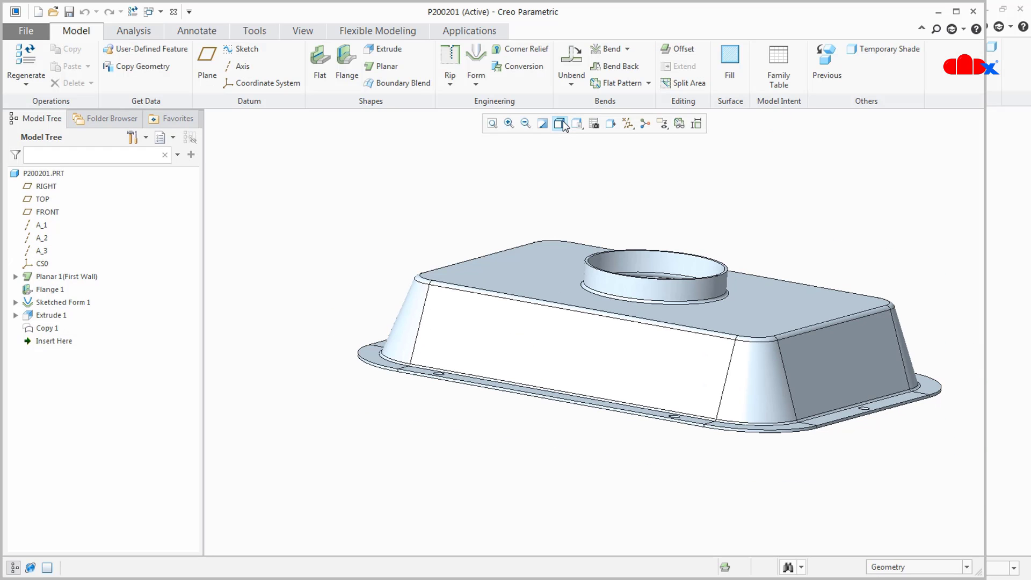
{"action": "left_click", "coordinate": [134, 31]}
{"action": "left_click", "coordinate": [371, 85]}
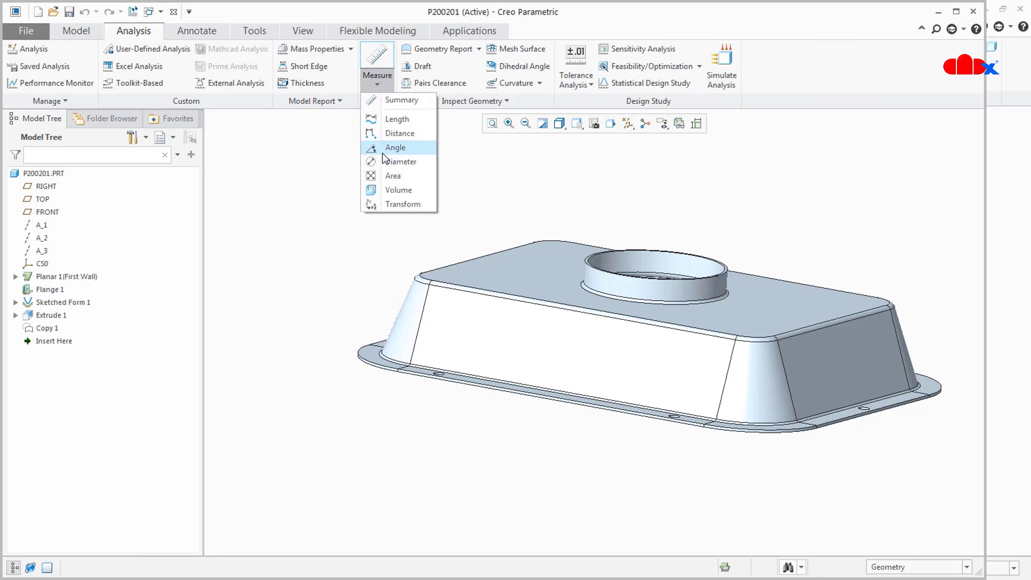
{"action": "left_click", "coordinate": [391, 175]}
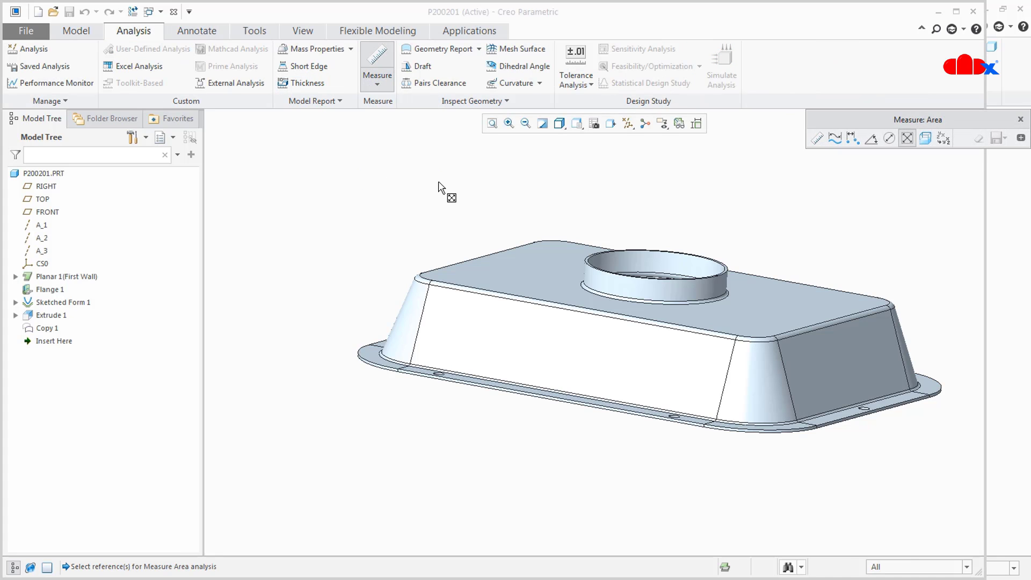
Step: Try measuring the combined area of the top face, the front wall, the bend between them and the adjoining corner surfaces
{"action": "mouse_move", "coordinate": [539, 200]}
{"action": "middle_mouse_down"}
{"action": "mouse_move", "coordinate": [557, 176]}
{"action": "mouse_move", "coordinate": [529, 196]}
{"action": "mouse_move", "coordinate": [542, 196]}
{"action": "mouse_move", "coordinate": [594, 311]}
{"action": "mouse_move", "coordinate": [545, 308]}
{"action": "mouse_move", "coordinate": [566, 315]}
{"action": "mouse_move", "coordinate": [534, 350]}
{"action": "mouse_move", "coordinate": [580, 352]}
{"action": "mouse_move", "coordinate": [537, 352]}
{"action": "middle_mouse_up"}
{"action": "mouse_move", "coordinate": [551, 223]}
{"action": "middle_mouse_down"}
{"action": "mouse_move", "coordinate": [568, 281]}
{"action": "mouse_move", "coordinate": [575, 263]}
{"action": "mouse_move", "coordinate": [578, 276]}
{"action": "middle_mouse_up"}
{"action": "left_click", "coordinate": [578, 270]}
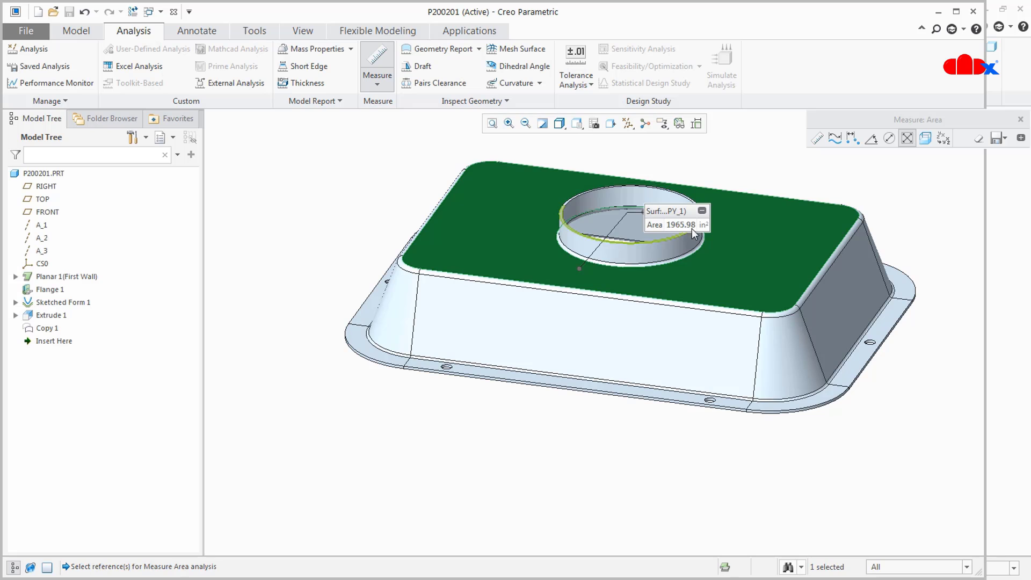
{"action": "left_click", "coordinate": [641, 308], "text": "ctrl"}
{"action": "left_click", "coordinate": [610, 294], "text": "ctrl"}
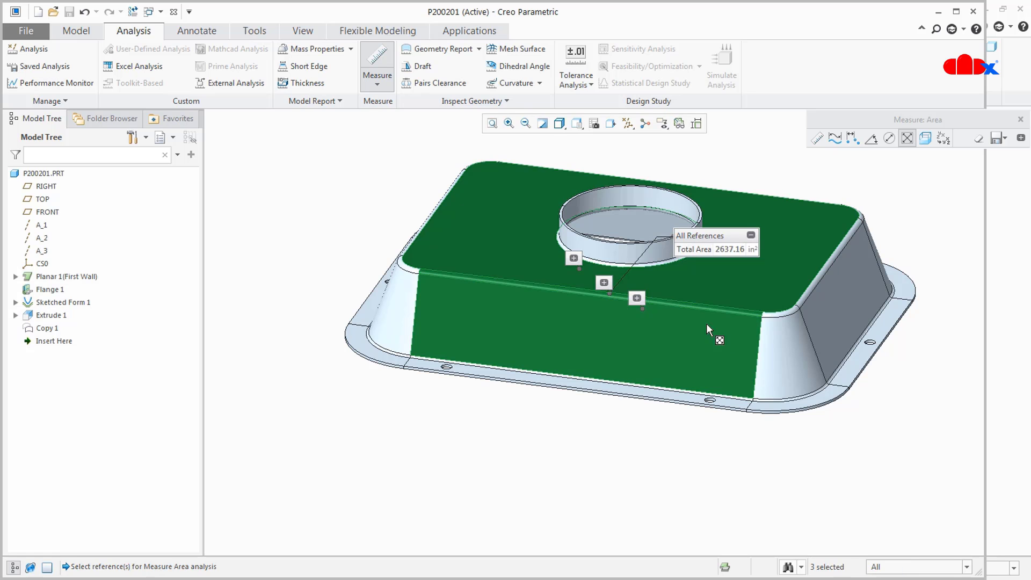
{"action": "left_click", "coordinate": [772, 342], "text": "ctrl"}
{"action": "left_click", "coordinate": [775, 313], "text": "ctrl"}
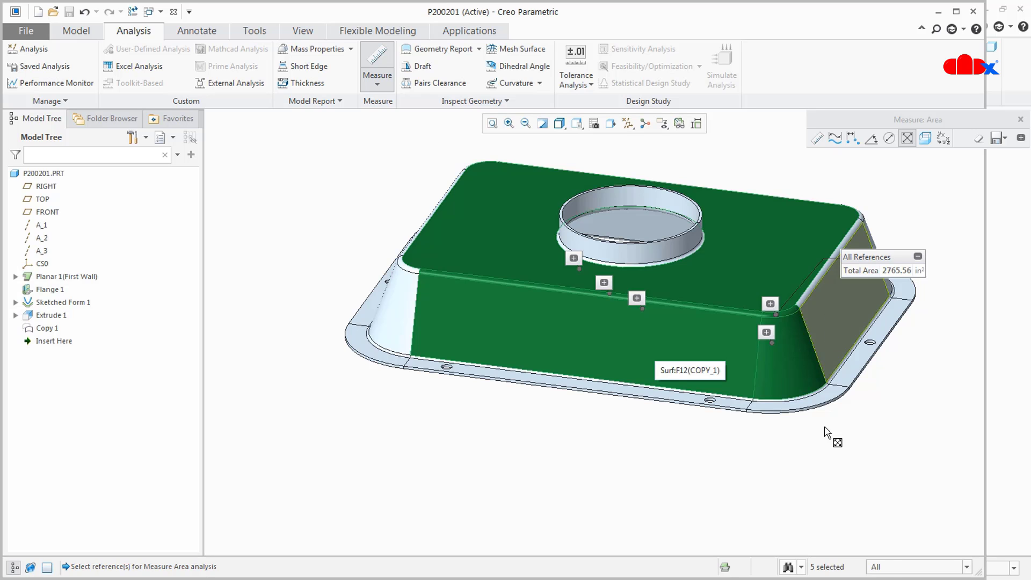
Step: Measure the area of the whole P200201 component and save the measurement as a feature named SURFACE_AREA
{"action": "left_click", "coordinate": [895, 568]}
{"action": "left_click", "coordinate": [890, 542]}
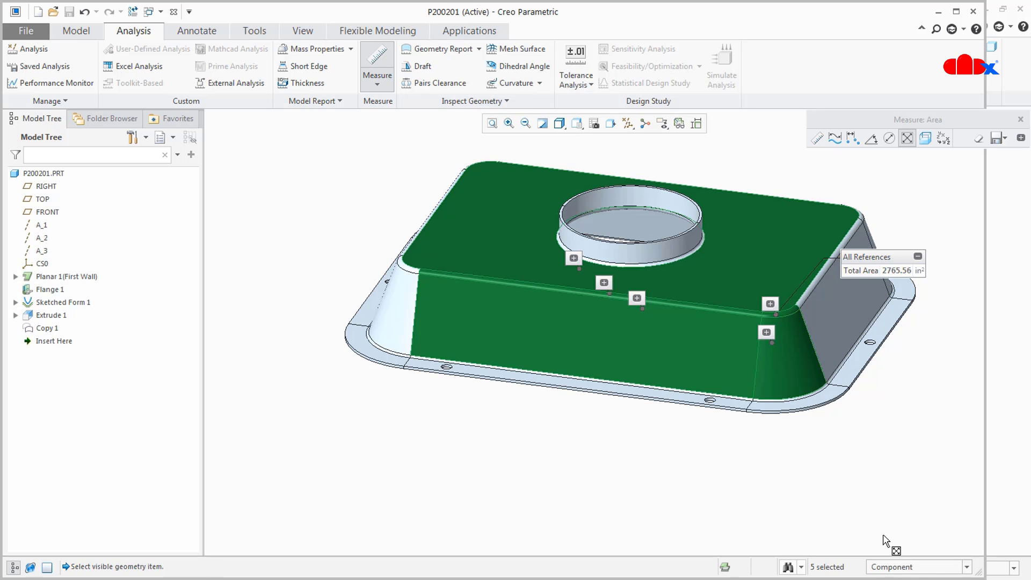
{"action": "left_click", "coordinate": [843, 343]}
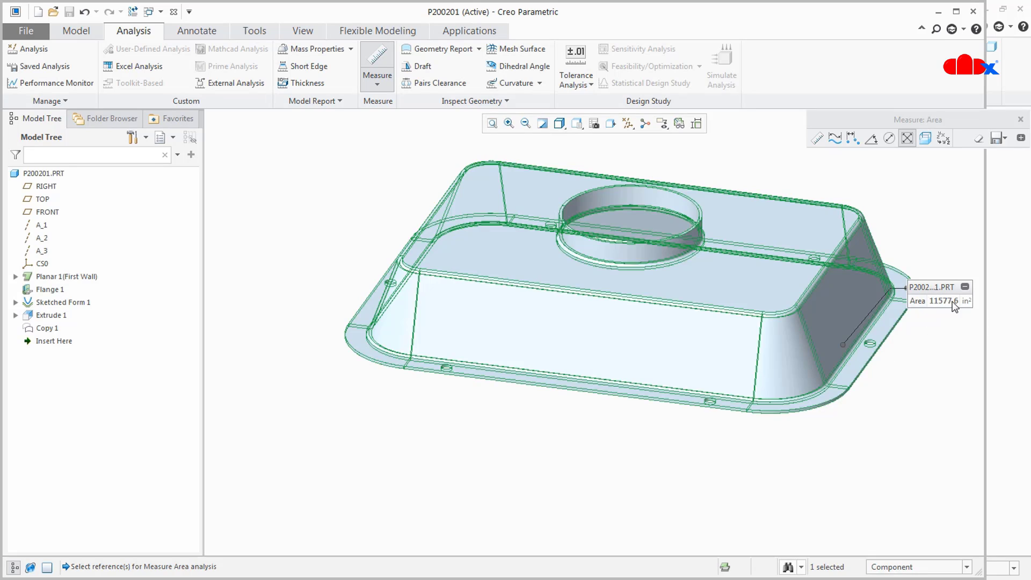
{"action": "left_click", "coordinate": [1003, 139]}
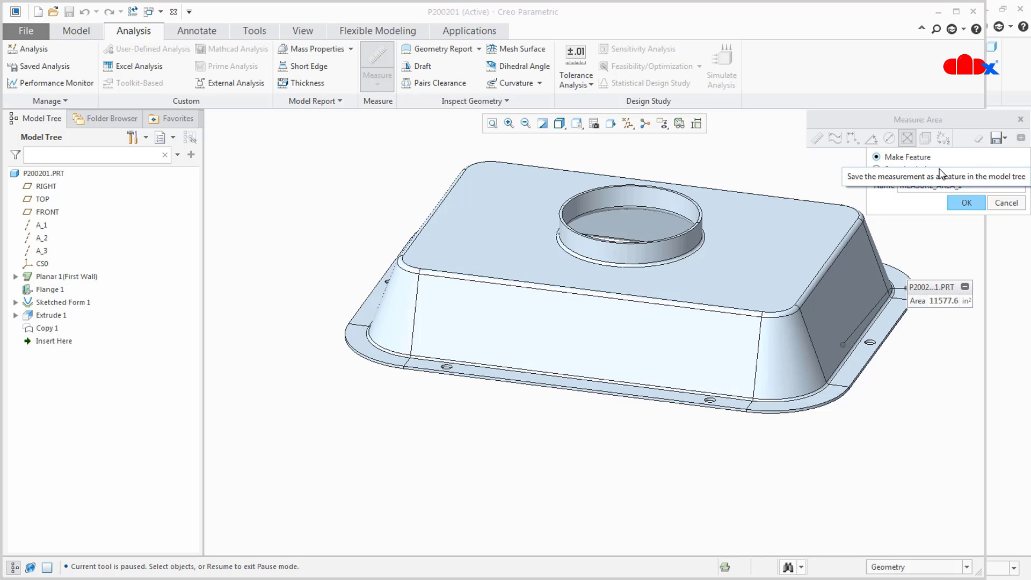
{"action": "double_click", "coordinate": [955, 185]}
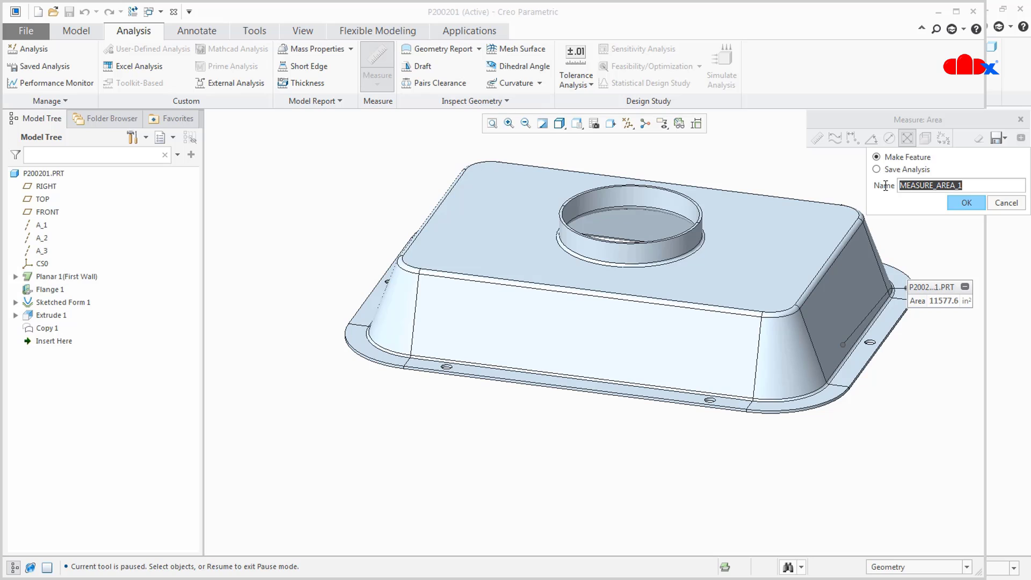
{"action": "type", "text": "S"}
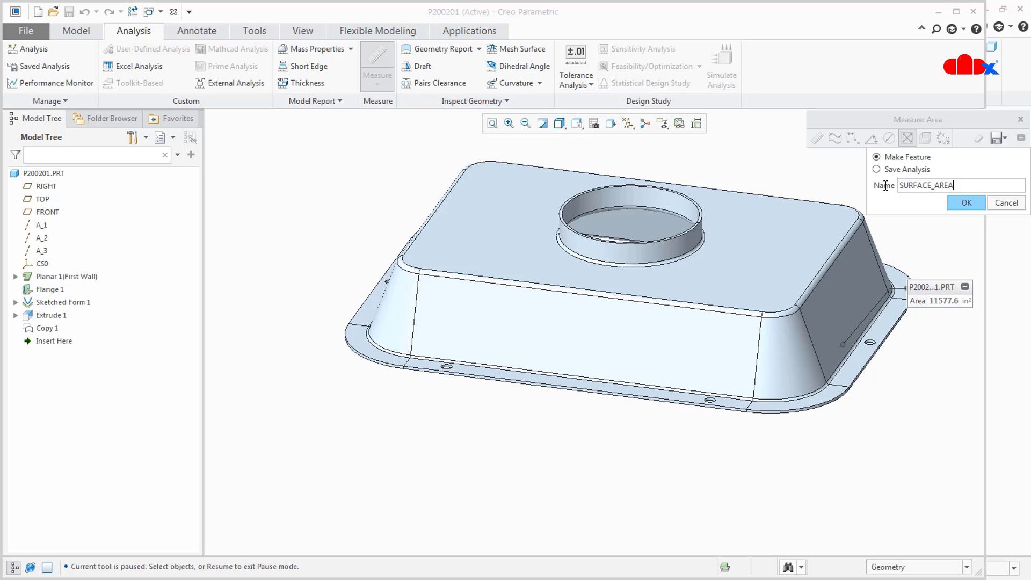
{"action": "left_click", "coordinate": [966, 202]}
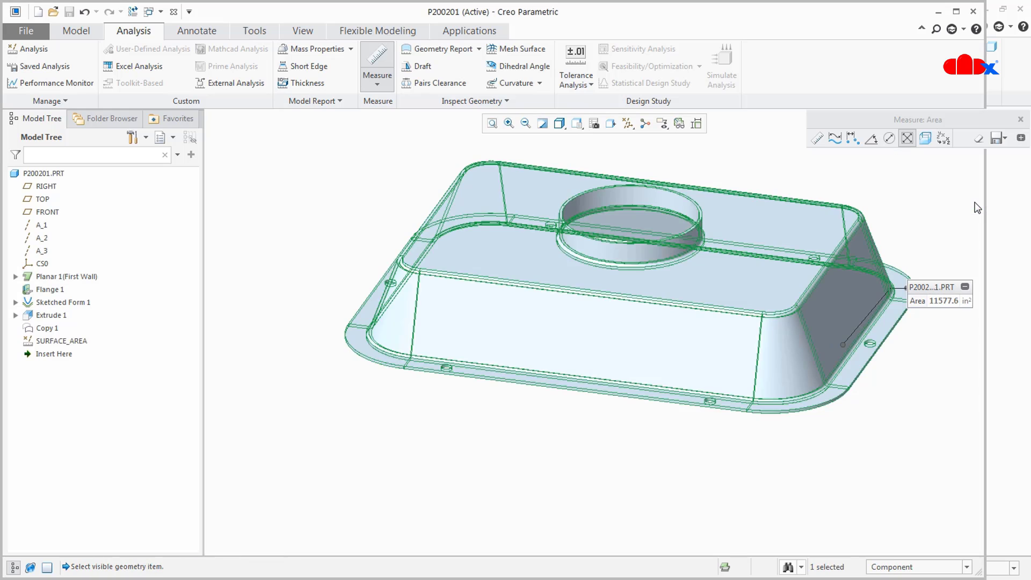
{"action": "left_click", "coordinate": [1020, 120]}
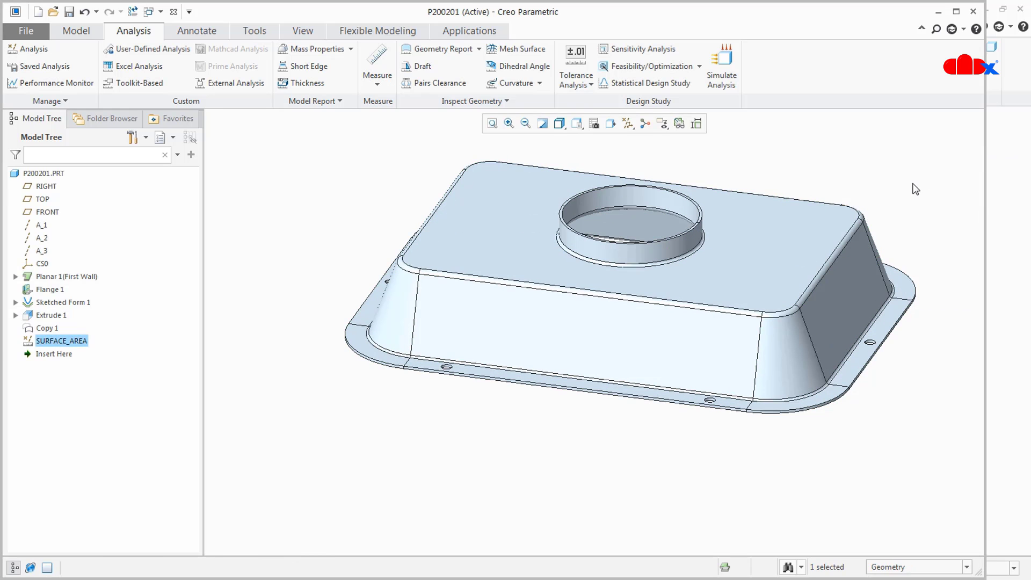
Step: Open the SURFACE_AREA feature's definition, check its reference, AREA parameter and name, and close the definition
{"action": "right_click", "coordinate": [53, 341]}
{"action": "left_click", "coordinate": [64, 304]}
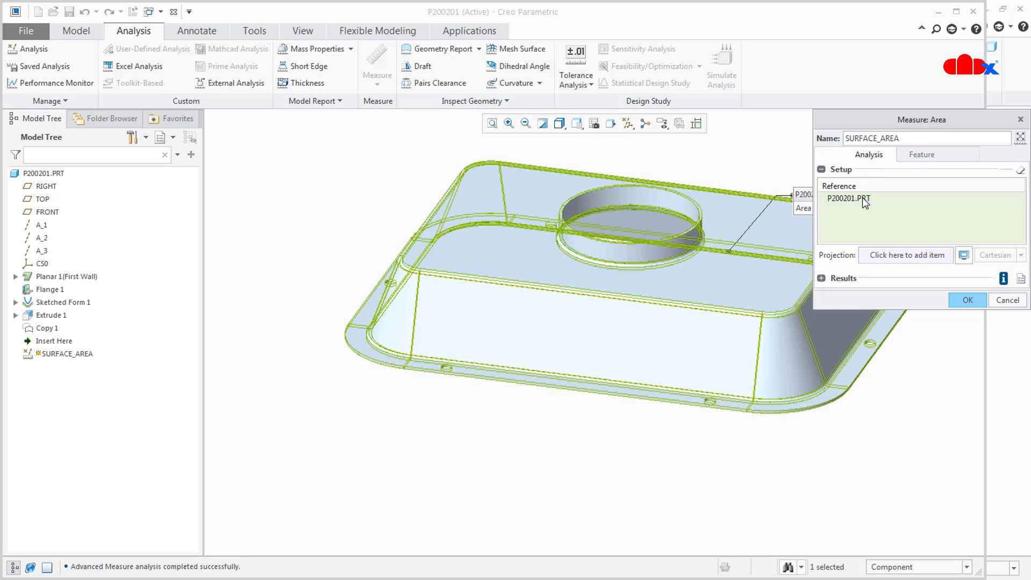
{"action": "left_click", "coordinate": [921, 155]}
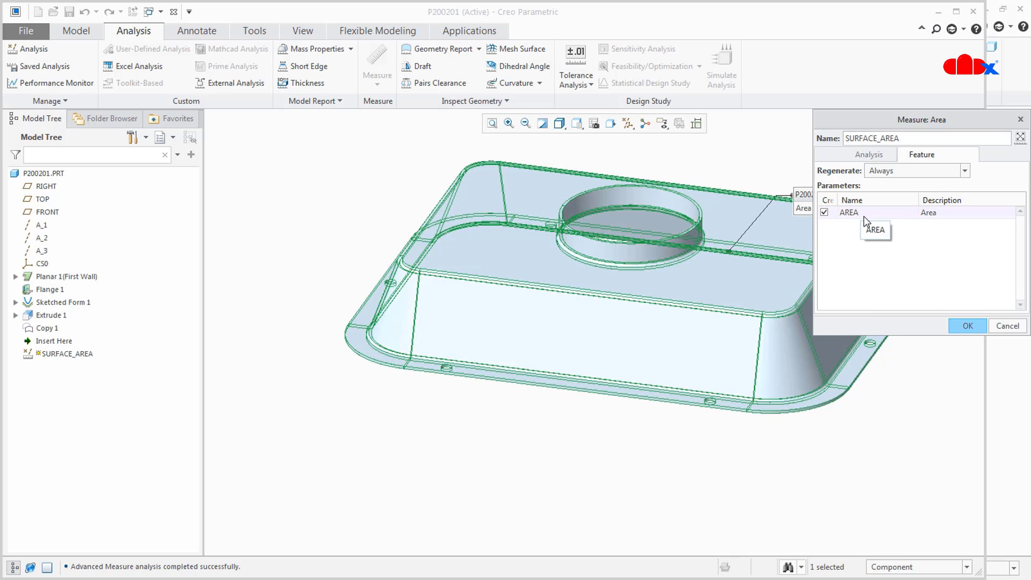
{"action": "double_click", "coordinate": [901, 137]}
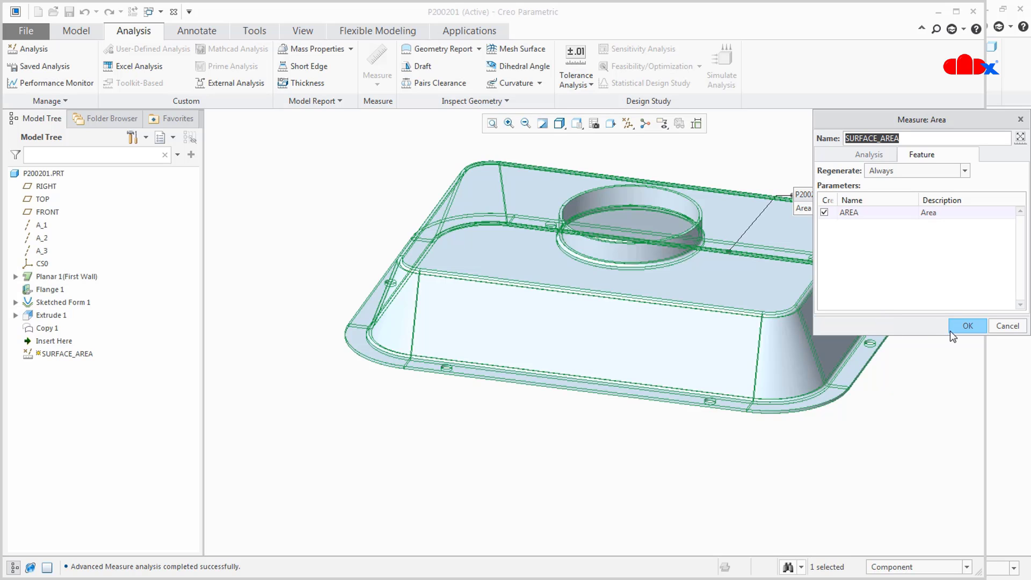
{"action": "left_click", "coordinate": [968, 326]}
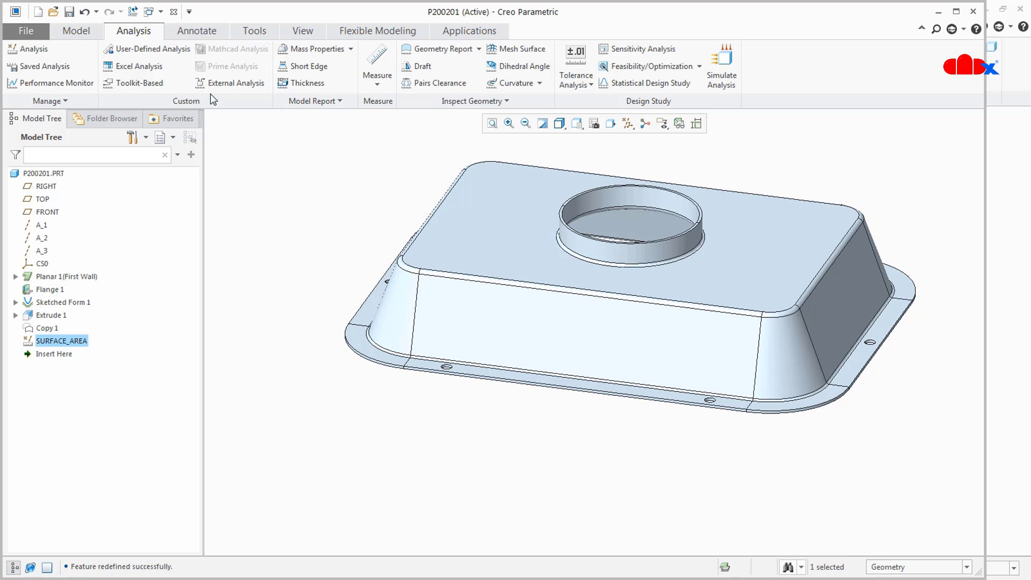
Step: Add the relation PAINT_AREA=AREA:FID_SURFACE_AREA at the end of P200201's part relations
{"action": "left_click", "coordinate": [254, 32]}
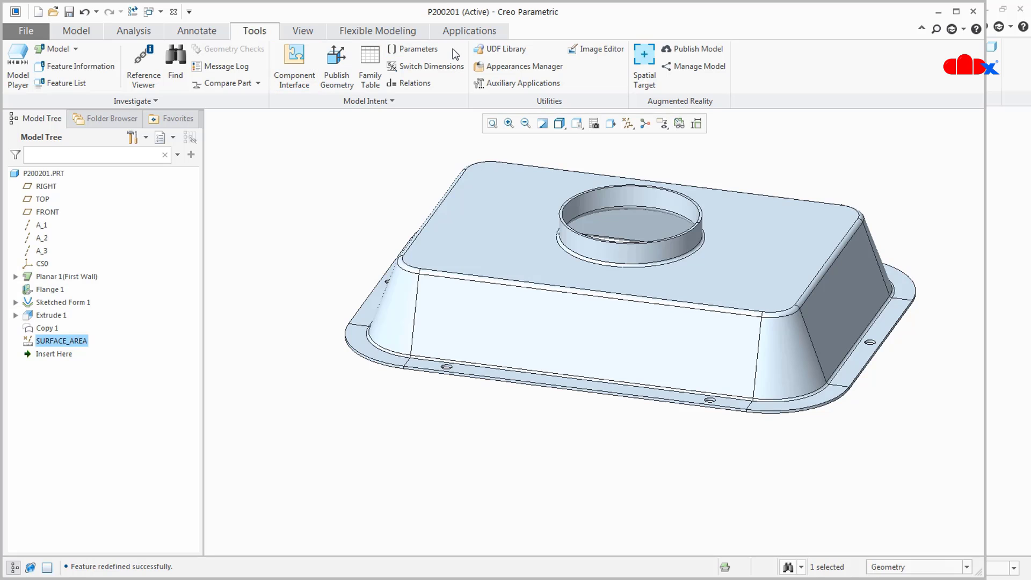
{"action": "left_click", "coordinate": [421, 83]}
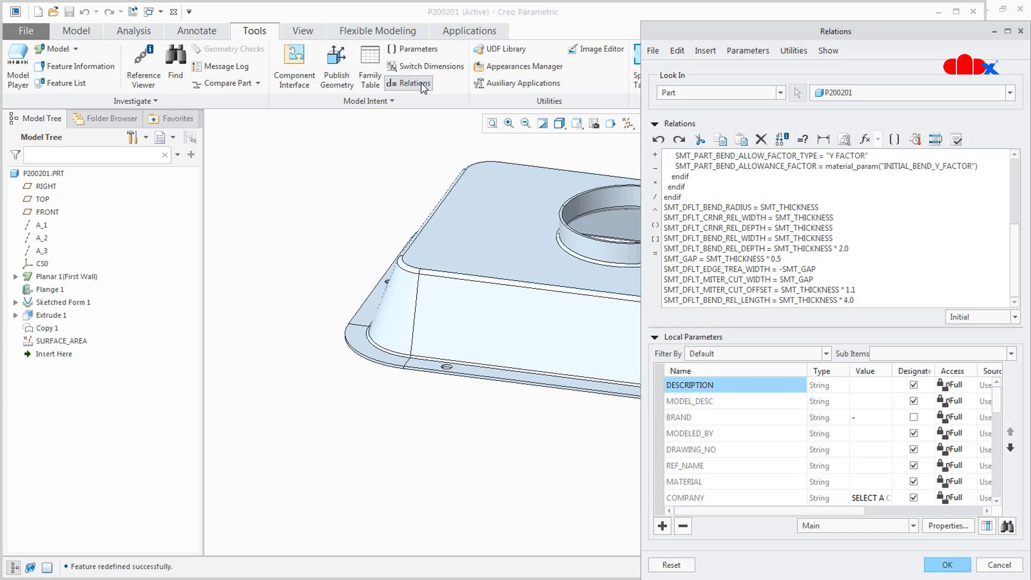
{"action": "left_click", "coordinate": [902, 291]}
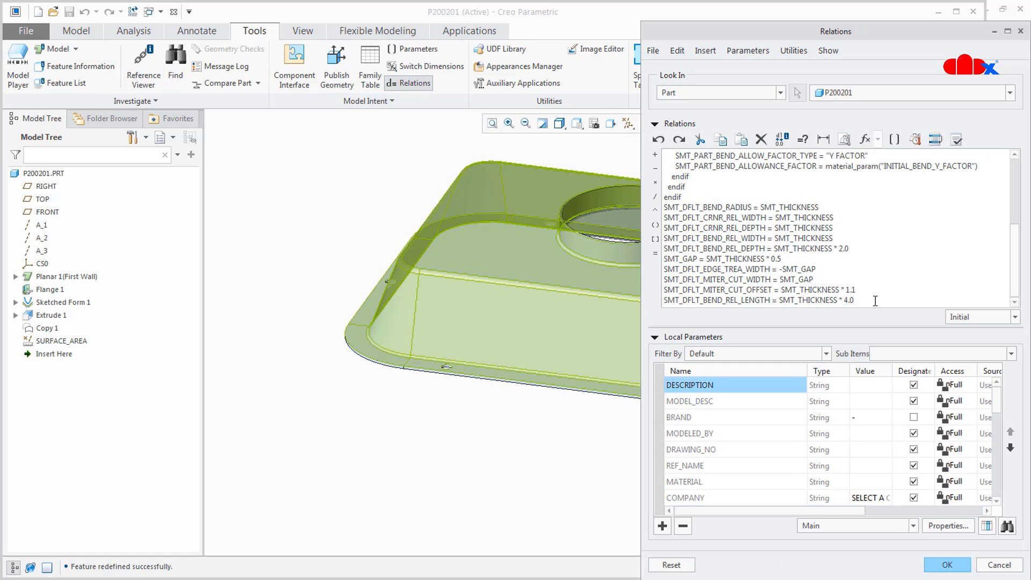
{"action": "key", "text": "Return"}
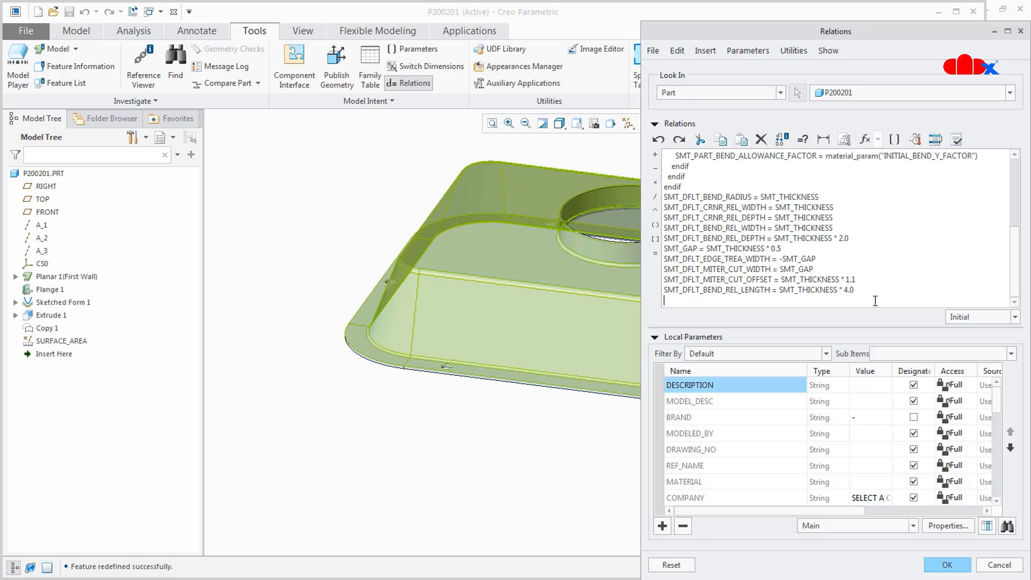
{"action": "type", "text": "PAINT_AREA=AREA:FID_SURFACE"}
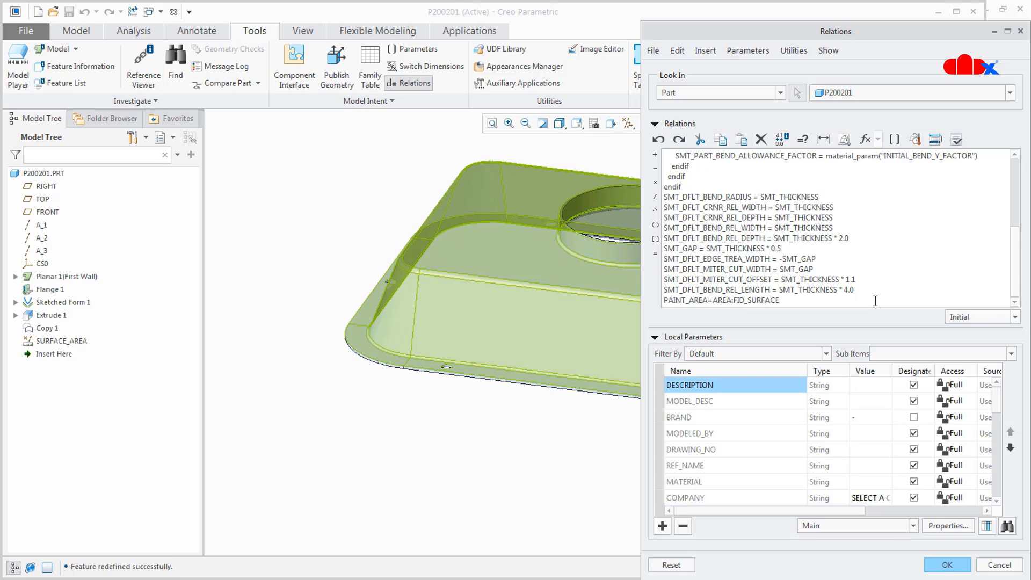
{"action": "type", "text": "_AREA"}
Step: Verify the PAINT_AREA relation, check the PAINT_AREA entry in the local parameters and accept the relations
{"action": "mouse_move", "coordinate": [708, 299]}
{"action": "left_mouse_down"}
{"action": "mouse_move", "coordinate": [665, 299]}
{"action": "mouse_move", "coordinate": [798, 301]}
{"action": "left_mouse_up"}
{"action": "left_click_drag", "start_coordinate": [718, 303], "coordinate": [802, 300]}
{"action": "left_click", "coordinate": [957, 139]}
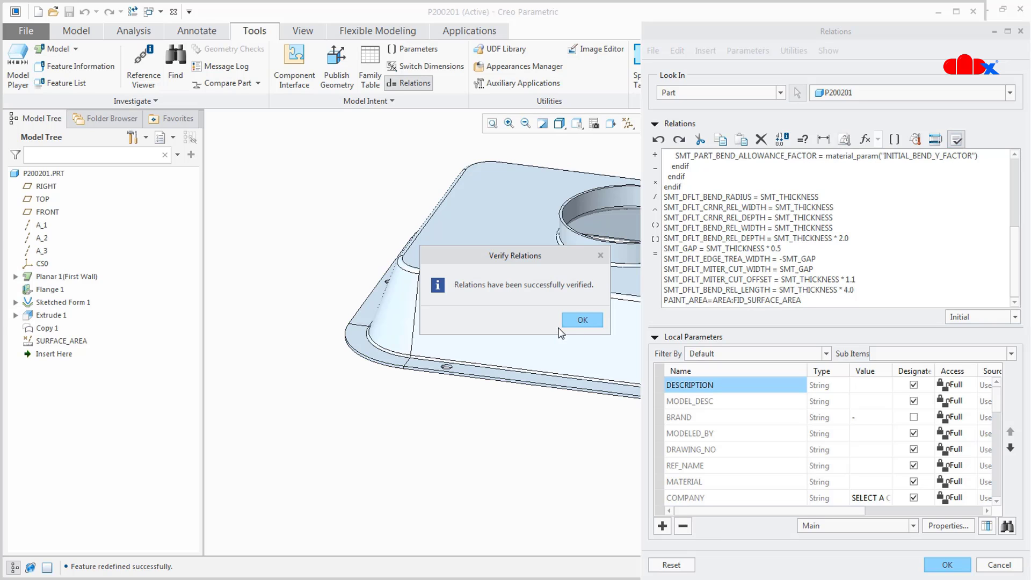
{"action": "left_click", "coordinate": [582, 320]}
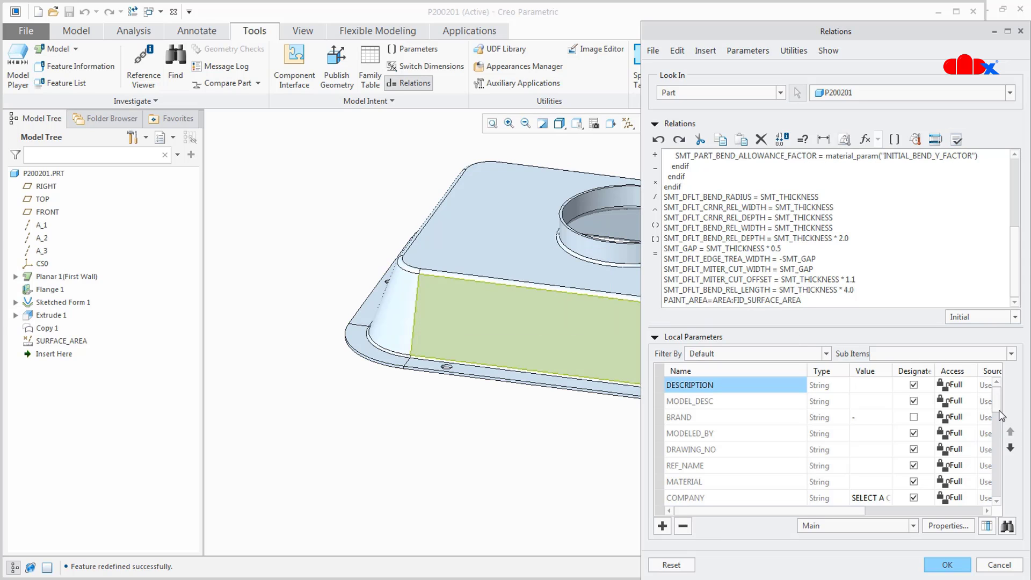
{"action": "left_click_drag", "start_coordinate": [997, 409], "coordinate": [991, 497]}
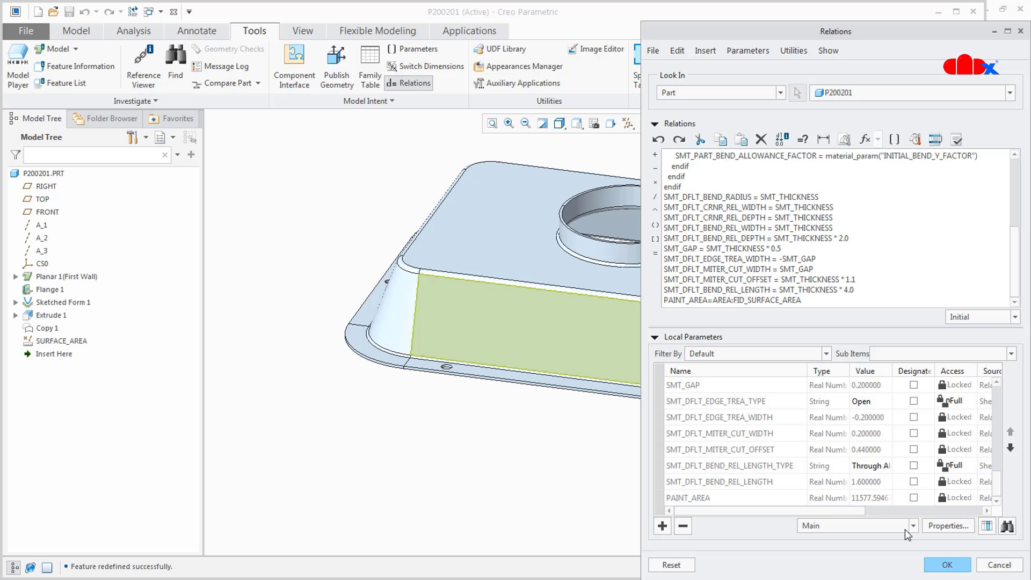
{"action": "left_click", "coordinate": [948, 565]}
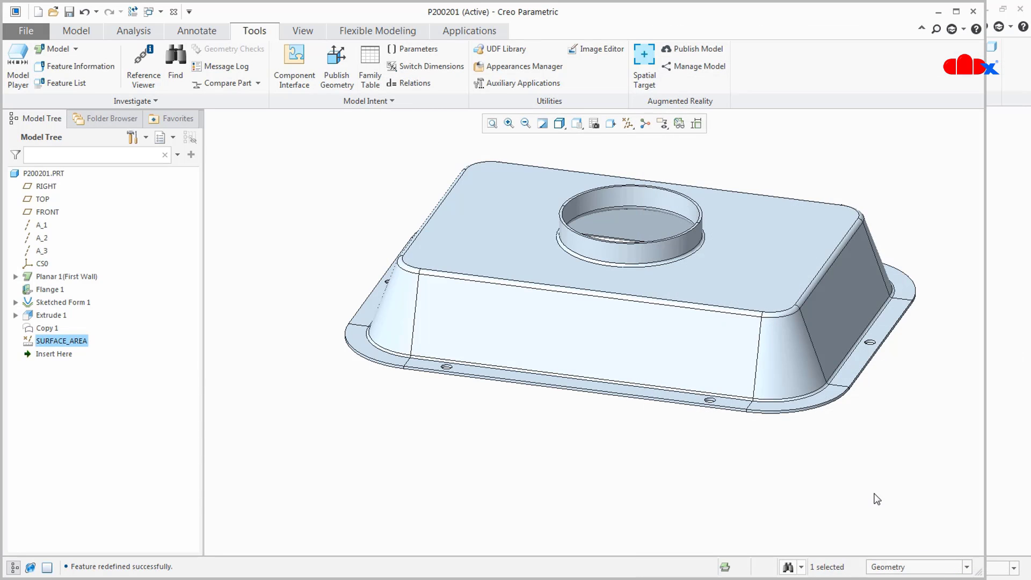
Step: Close the P200201 window and open part P200203 from assembly A100101 in its own window
{"action": "middle_click_drag", "start_coordinate": [755, 391], "coordinate": [693, 437]}
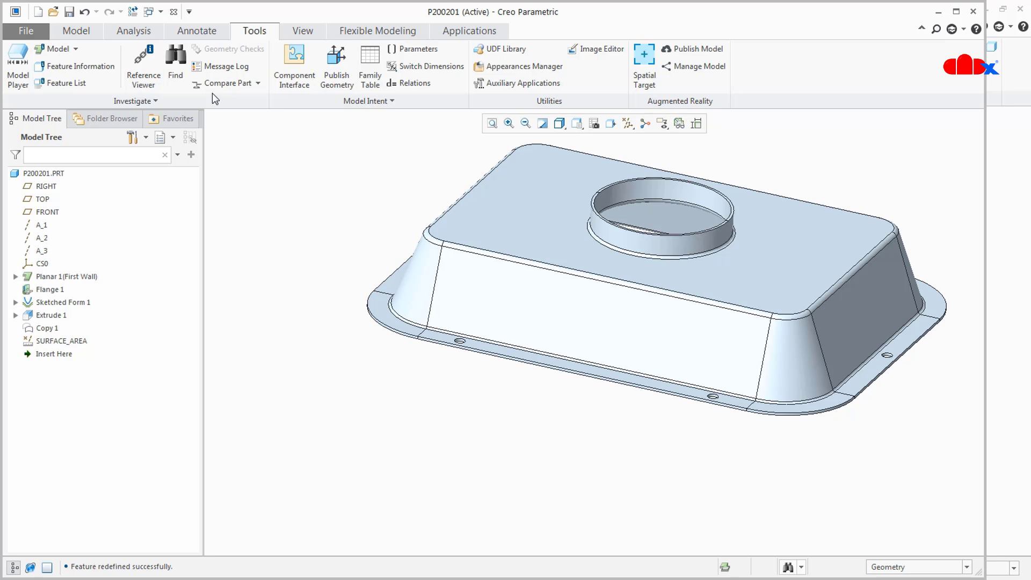
{"action": "left_click", "coordinate": [174, 11]}
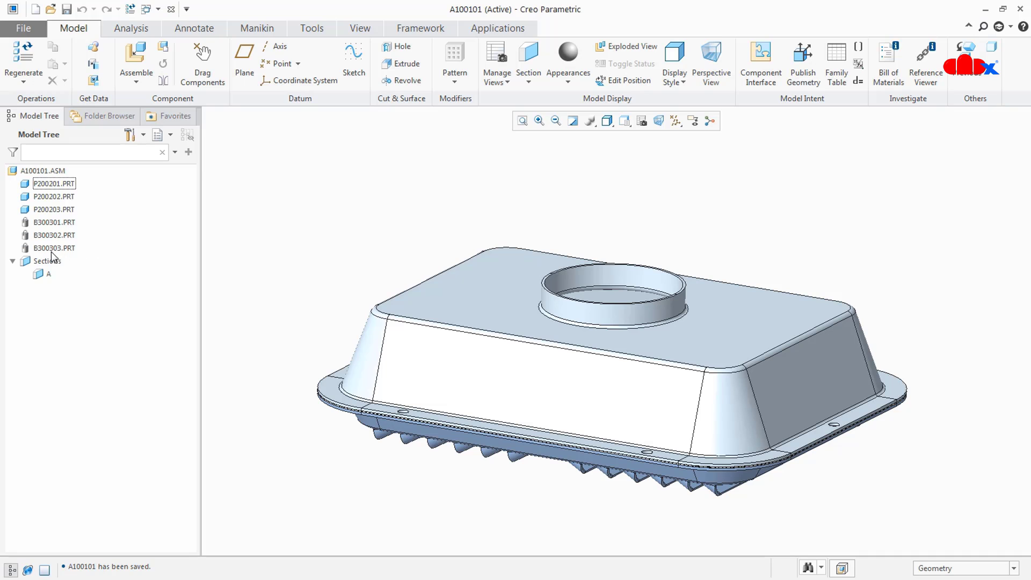
{"action": "left_click", "coordinate": [54, 209]}
{"action": "left_click", "coordinate": [76, 168]}
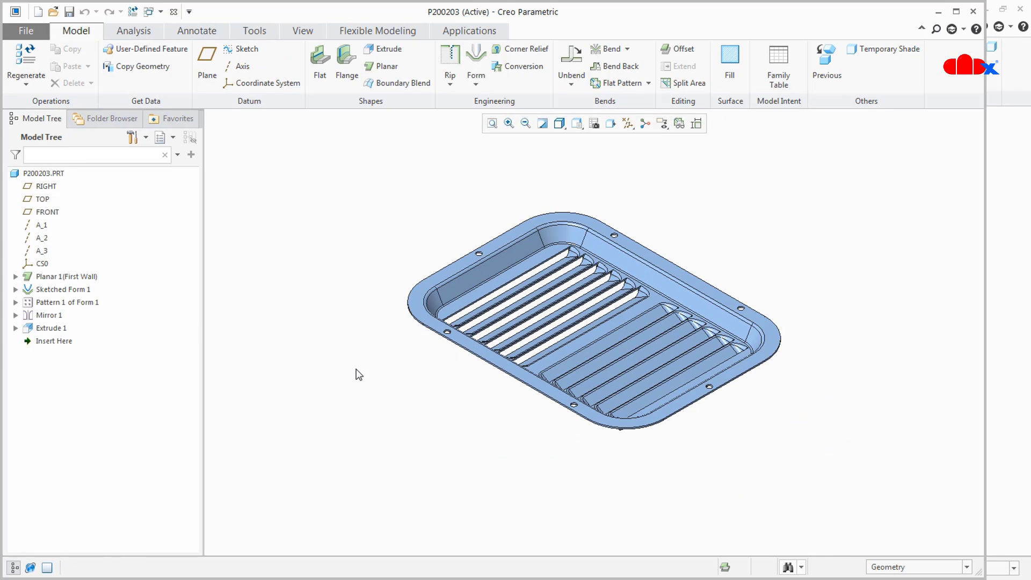
Step: Measure the surface area of the whole P200203 part with the selection filter set to Component
{"action": "left_click", "coordinate": [131, 34]}
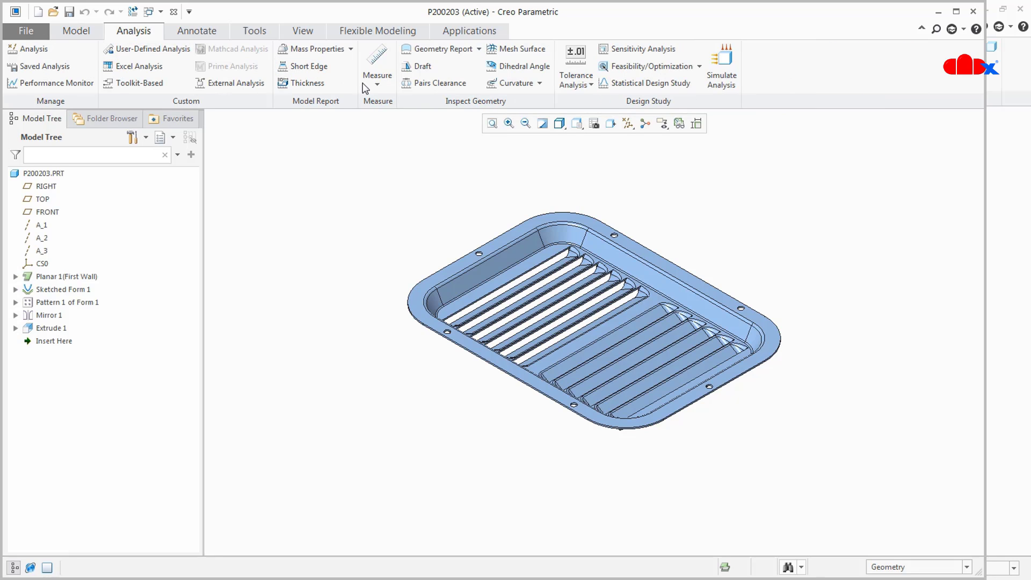
{"action": "left_click", "coordinate": [376, 81]}
{"action": "left_click", "coordinate": [394, 176]}
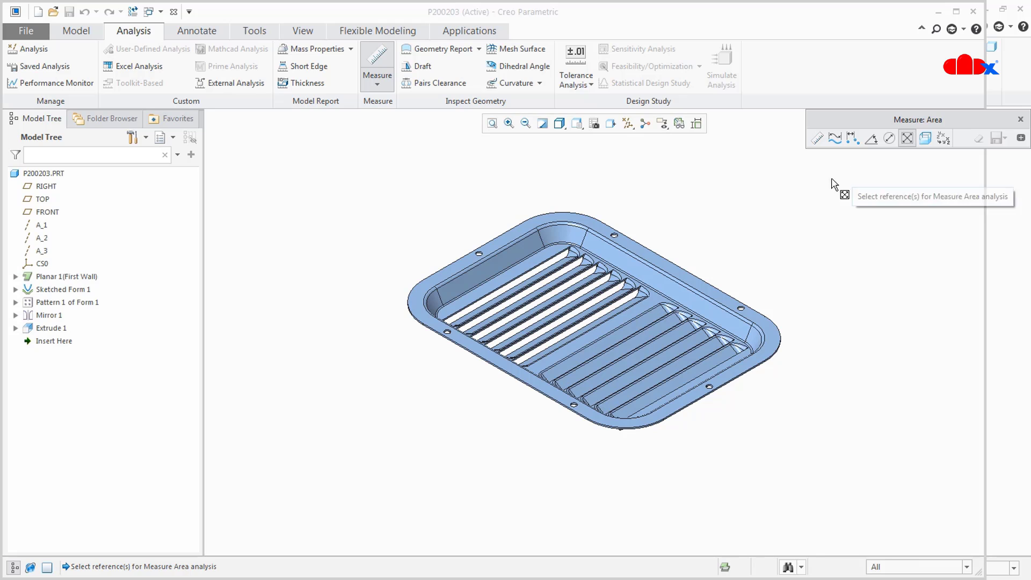
{"action": "left_click", "coordinate": [891, 564]}
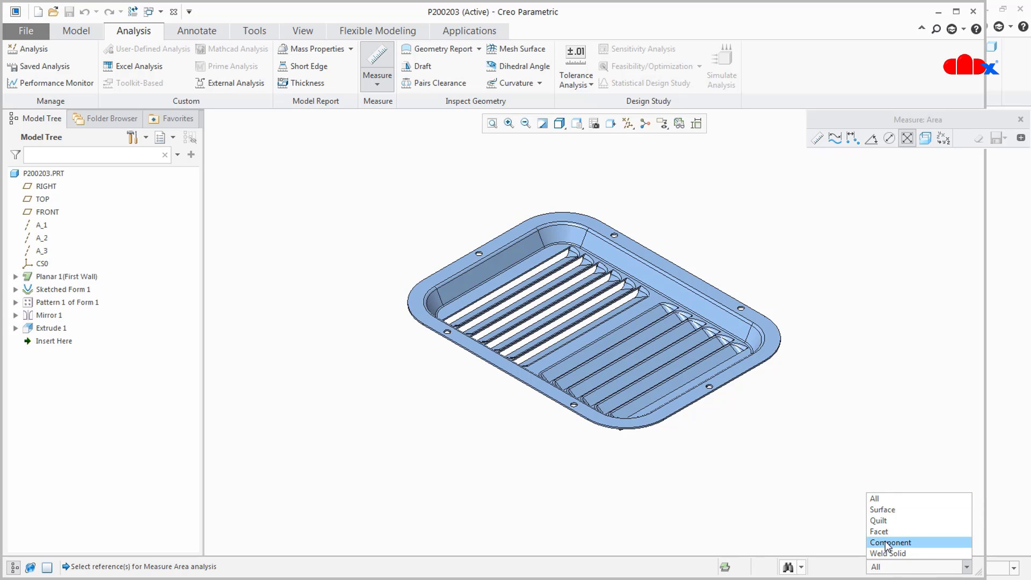
{"action": "left_click", "coordinate": [890, 542]}
{"action": "left_click", "coordinate": [665, 388]}
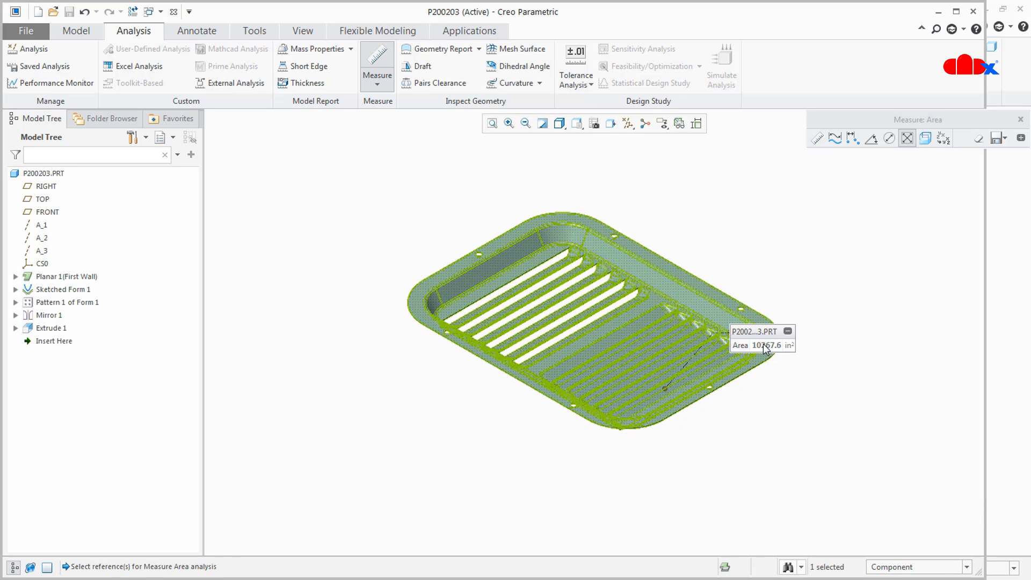
Step: Save the area measurement as a feature named SURFACE_AREA in P200203 and close the Measure tool
{"action": "scroll", "coordinate": [642, 400], "scroll_direction": "down", "scroll_amount": 4}
{"action": "middle_click_drag", "start_coordinate": [629, 376], "coordinate": [652, 319]}
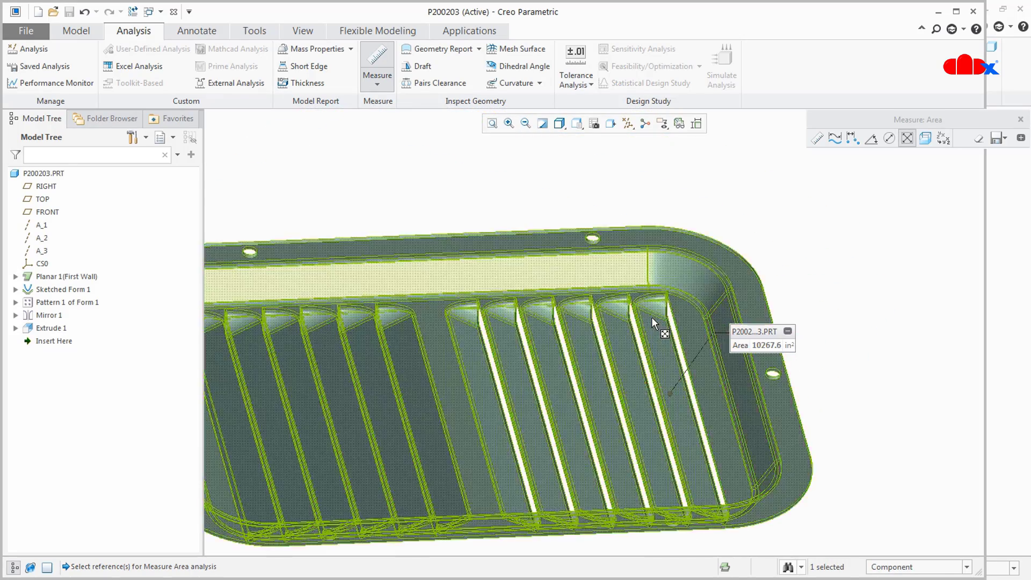
{"action": "scroll", "coordinate": [652, 320], "scroll_direction": "up", "scroll_amount": 3}
{"action": "scroll", "coordinate": [609, 292], "scroll_direction": "down", "scroll_amount": 3}
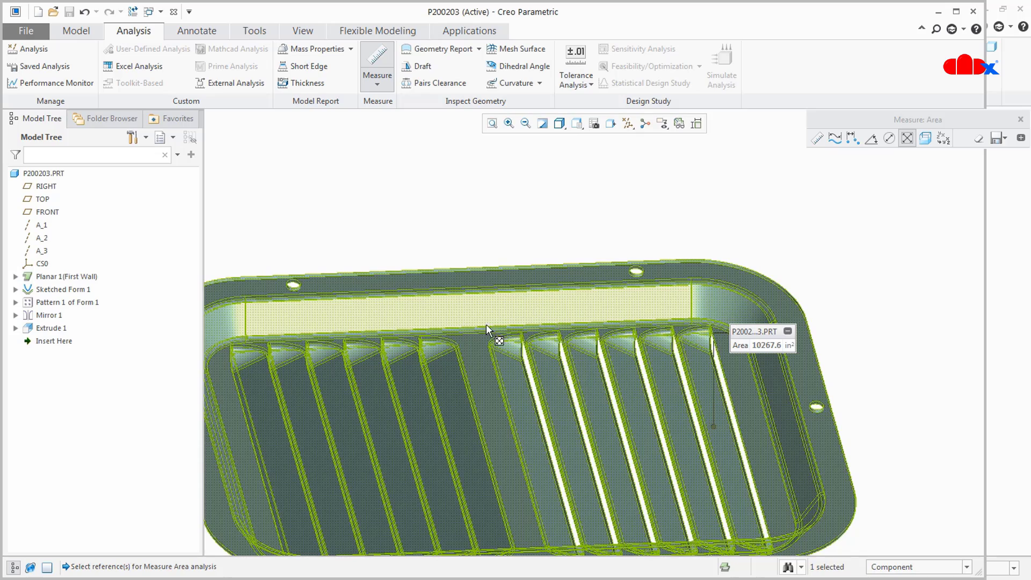
{"action": "scroll", "coordinate": [509, 455], "scroll_direction": "up", "scroll_amount": 3}
{"action": "mouse_move", "coordinate": [543, 463]}
{"action": "middle_mouse_down"}
{"action": "mouse_move", "coordinate": [531, 445]}
{"action": "mouse_move", "coordinate": [532, 468]}
{"action": "mouse_move", "coordinate": [537, 423]}
{"action": "middle_mouse_up"}
{"action": "scroll", "coordinate": [606, 323], "scroll_direction": "down", "scroll_amount": 4}
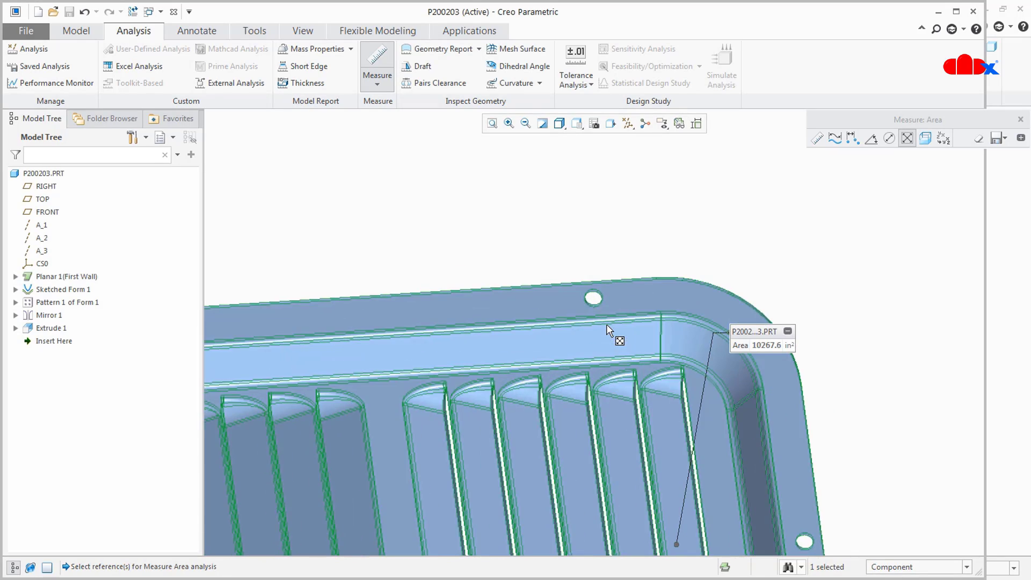
{"action": "left_click", "coordinate": [997, 138]}
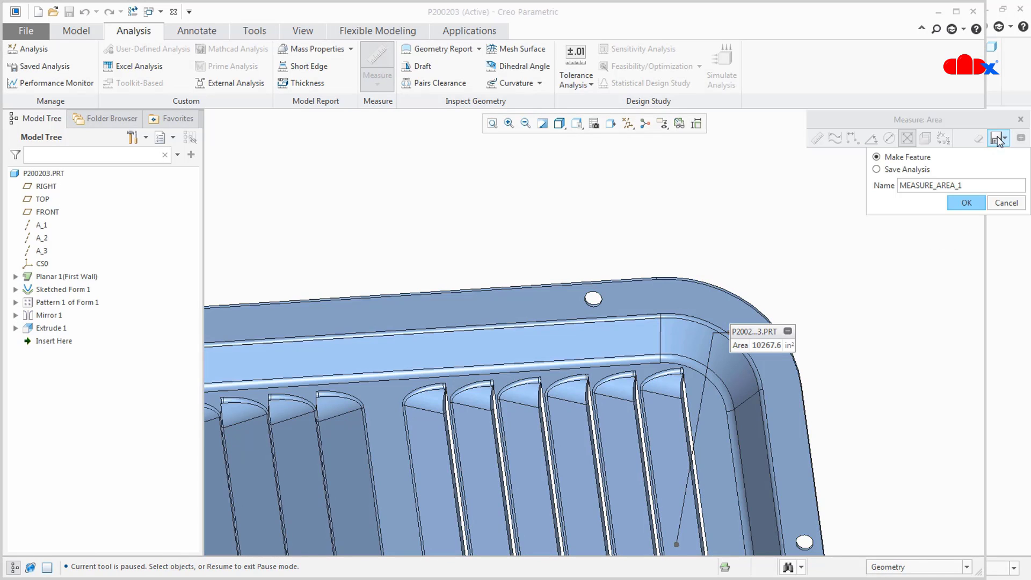
{"action": "left_click_drag", "start_coordinate": [974, 186], "coordinate": [854, 186]}
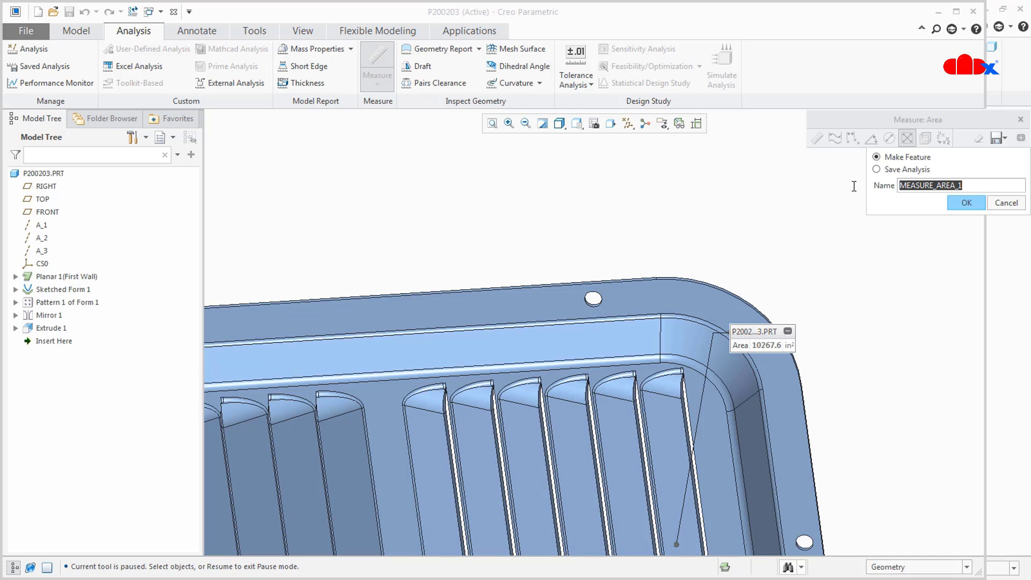
{"action": "type", "text": "SURF"}
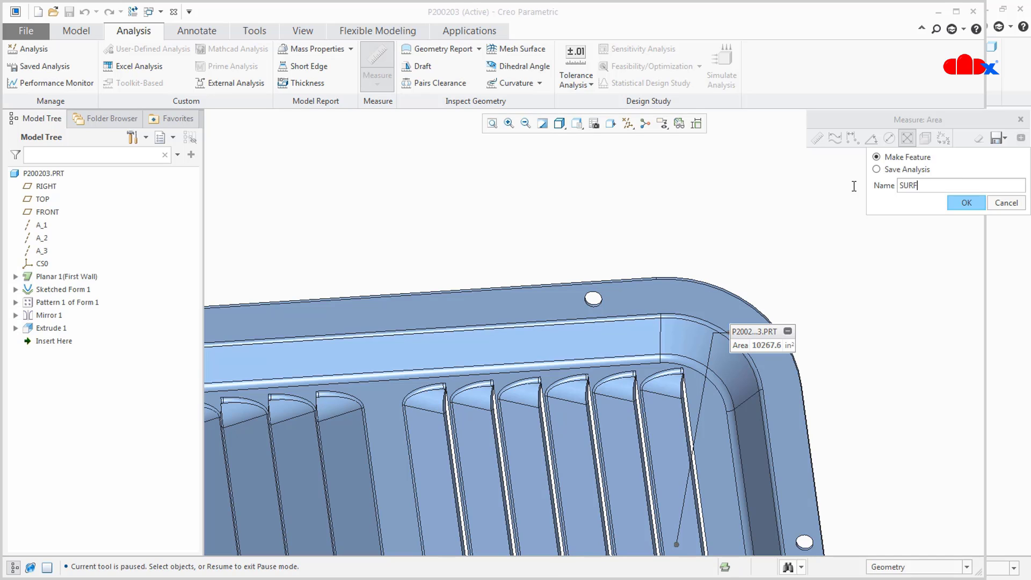
{"action": "type", "text": "ACE_AREA"}
{"action": "left_click", "coordinate": [968, 204]}
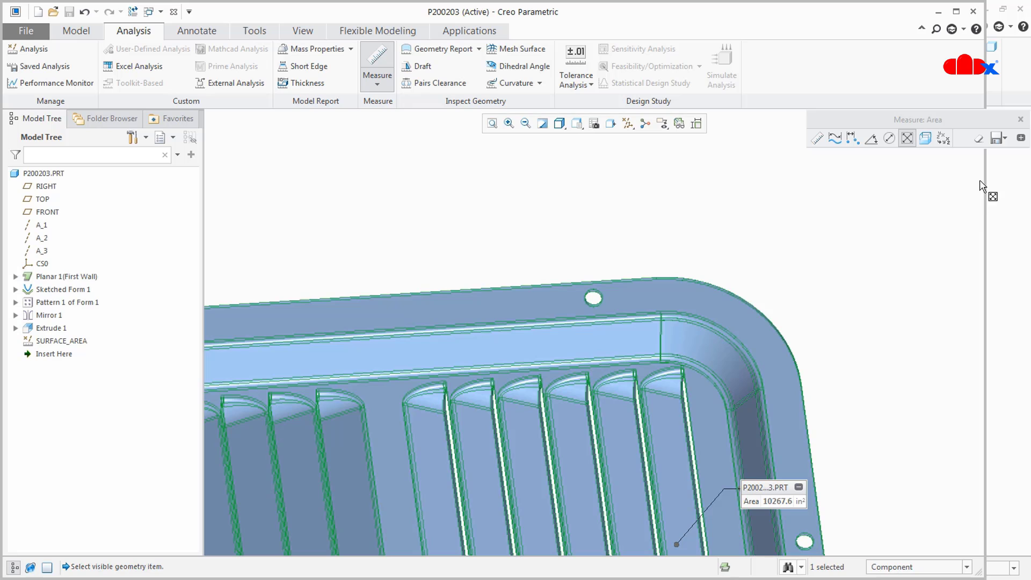
{"action": "left_click", "coordinate": [1020, 119]}
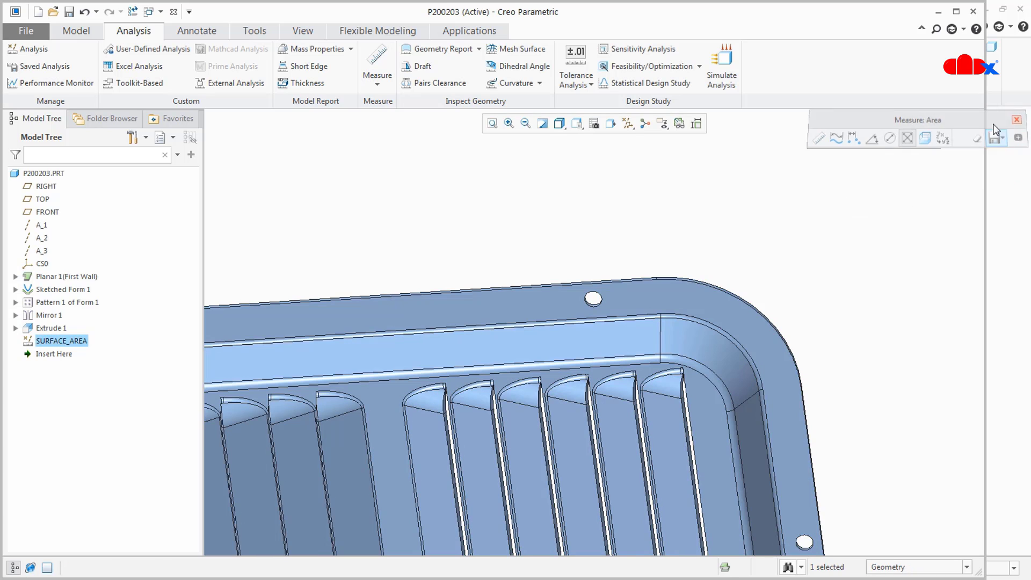
Step: Open the definition of P200203's SURFACE_AREA feature, check its reference, AREA parameter and name, and close the definition
{"action": "right_click", "coordinate": [74, 340]}
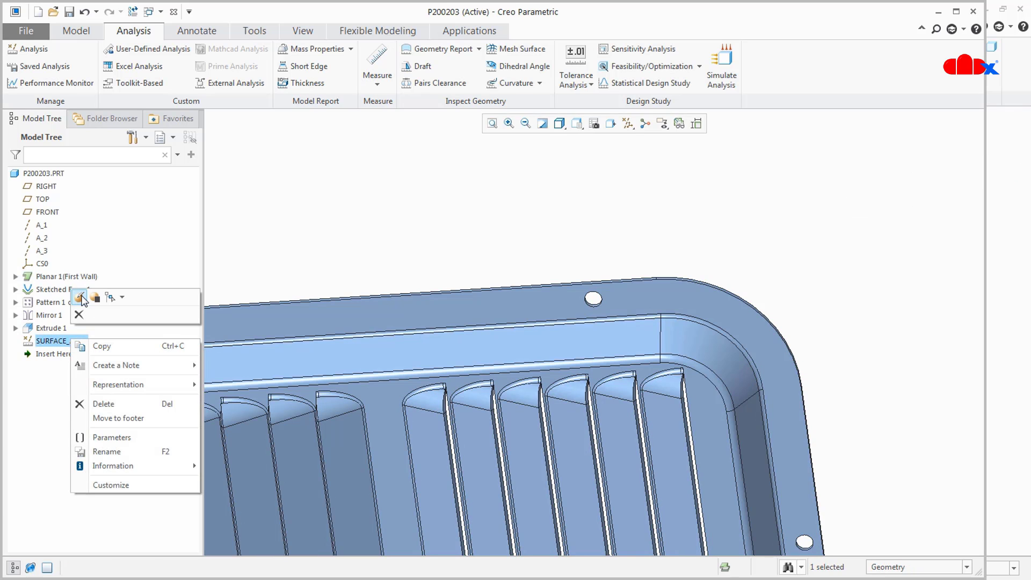
{"action": "left_click", "coordinate": [80, 296]}
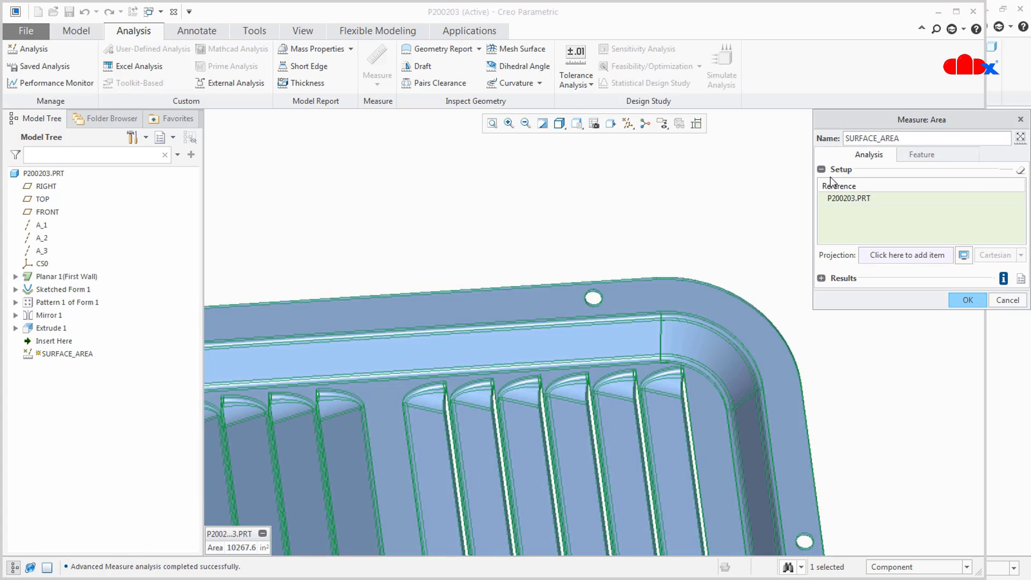
{"action": "left_click", "coordinate": [920, 158]}
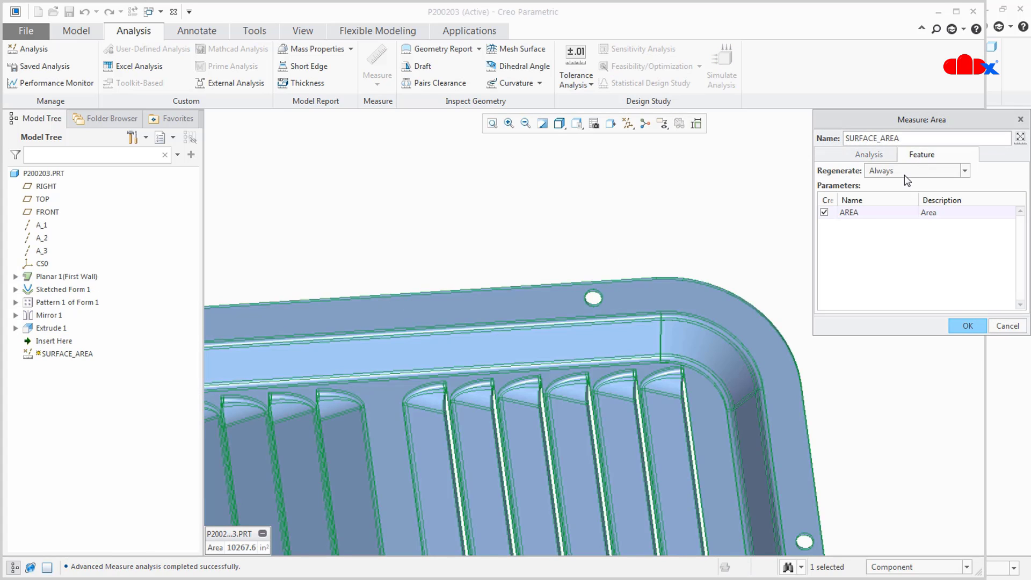
{"action": "double_click", "coordinate": [847, 138]}
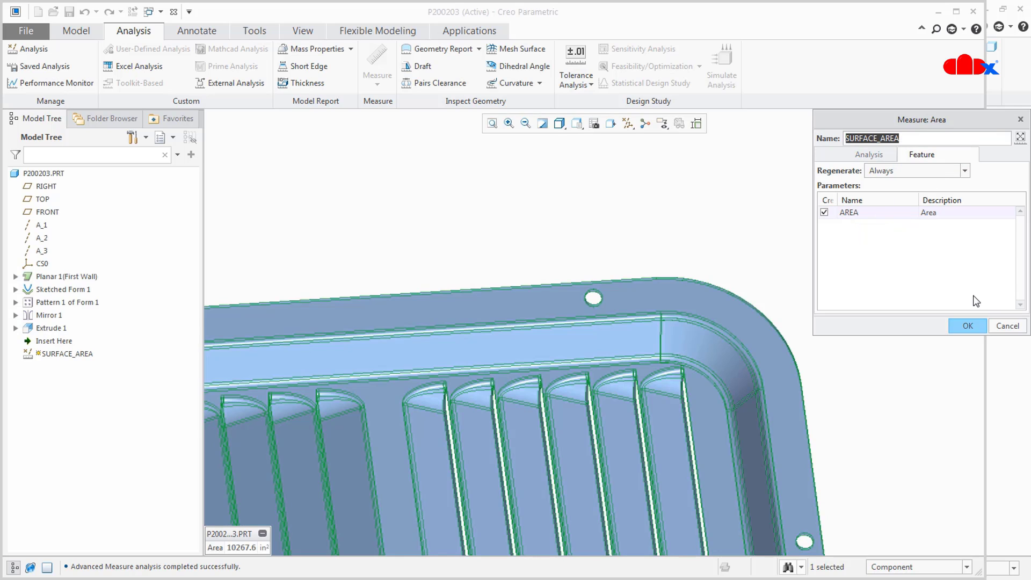
{"action": "left_click", "coordinate": [968, 326]}
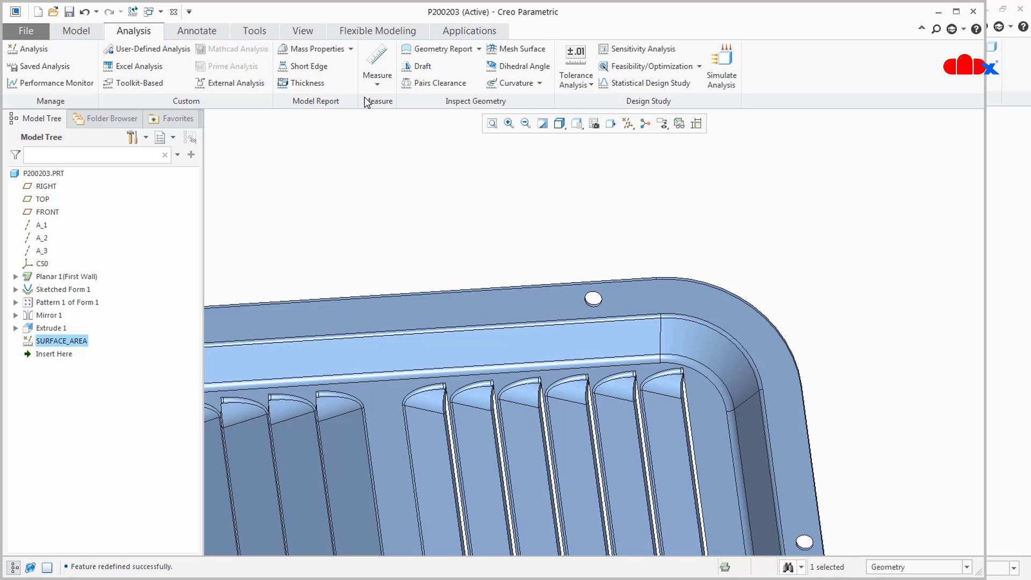
Step: Add the relation PAINT_AREA=AREA:FID_SURFACE_AREA at the end of P200203's part relations
{"action": "left_click", "coordinate": [257, 33]}
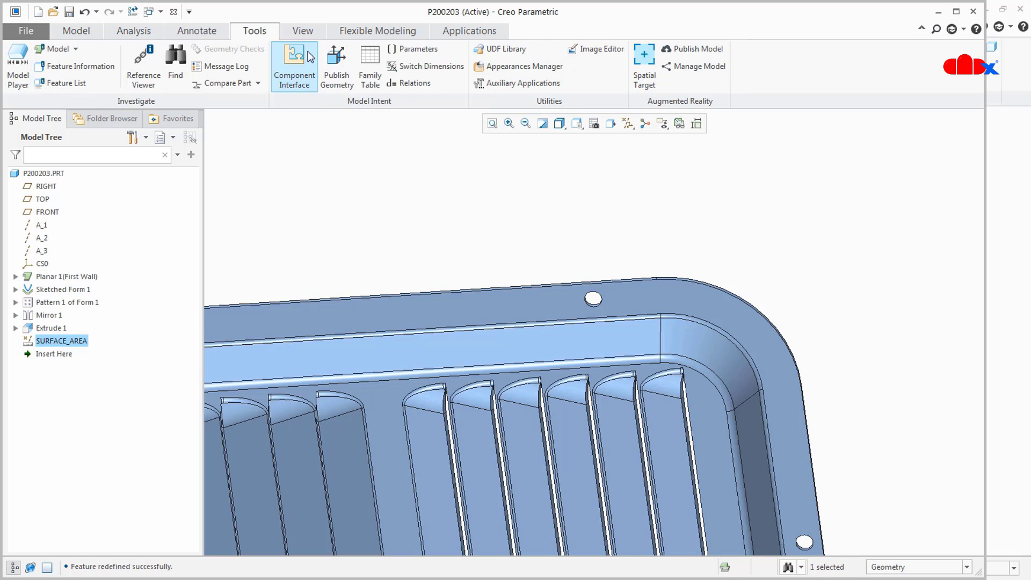
{"action": "left_click", "coordinate": [407, 84]}
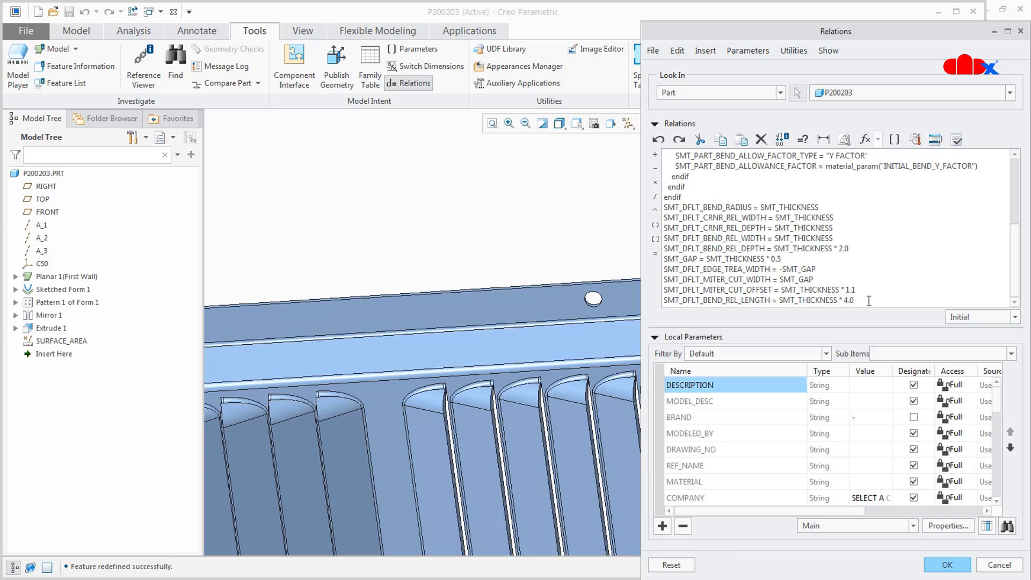
{"action": "key", "text": "Return"}
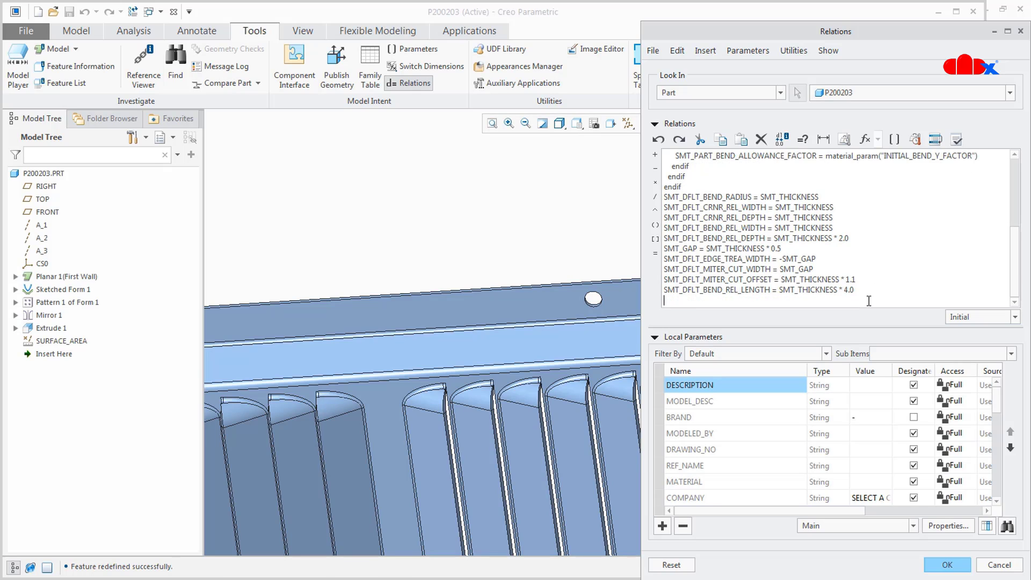
{"action": "type", "text": "PAINT_AREA=AREA:FID_SURFACE"}
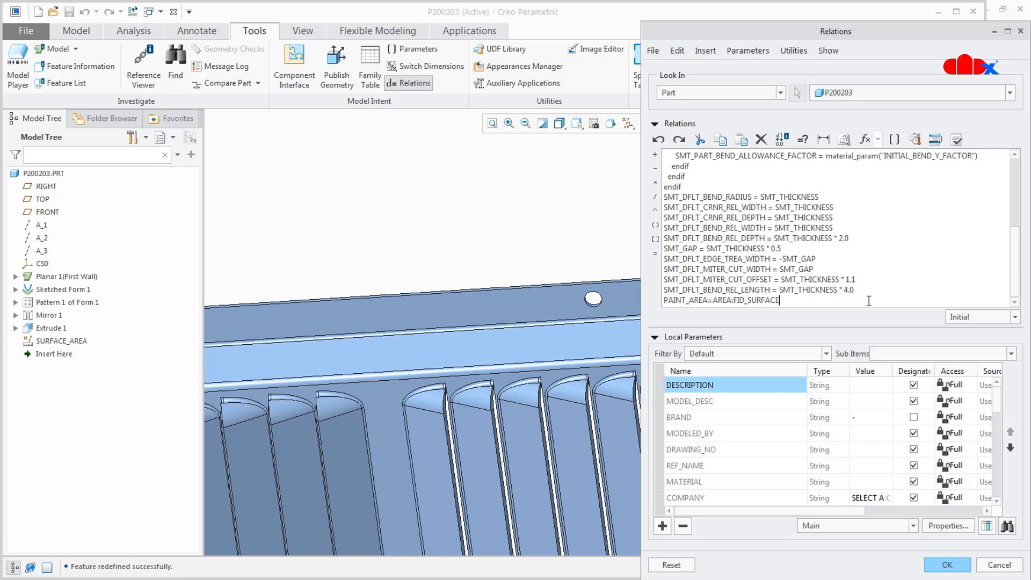
{"action": "type", "text": "_AREA"}
Step: Verify P200203's relations, check the PAINT_AREA entry in the local parameters and accept the relations
{"action": "left_click", "coordinate": [956, 139]}
{"action": "left_click", "coordinate": [580, 319]}
{"action": "left_click_drag", "start_coordinate": [995, 405], "coordinate": [1005, 505]}
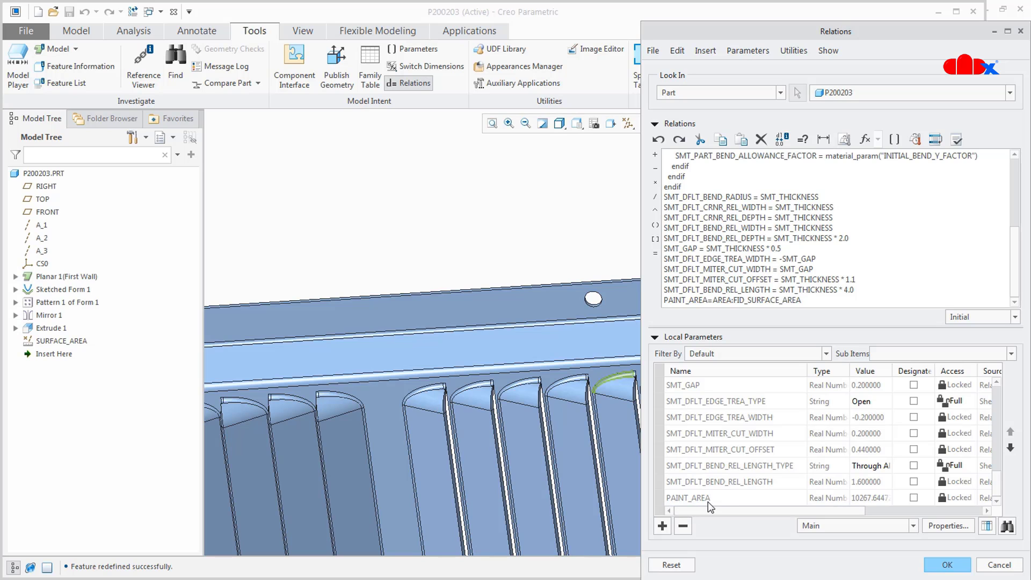
{"action": "left_click", "coordinate": [948, 565]}
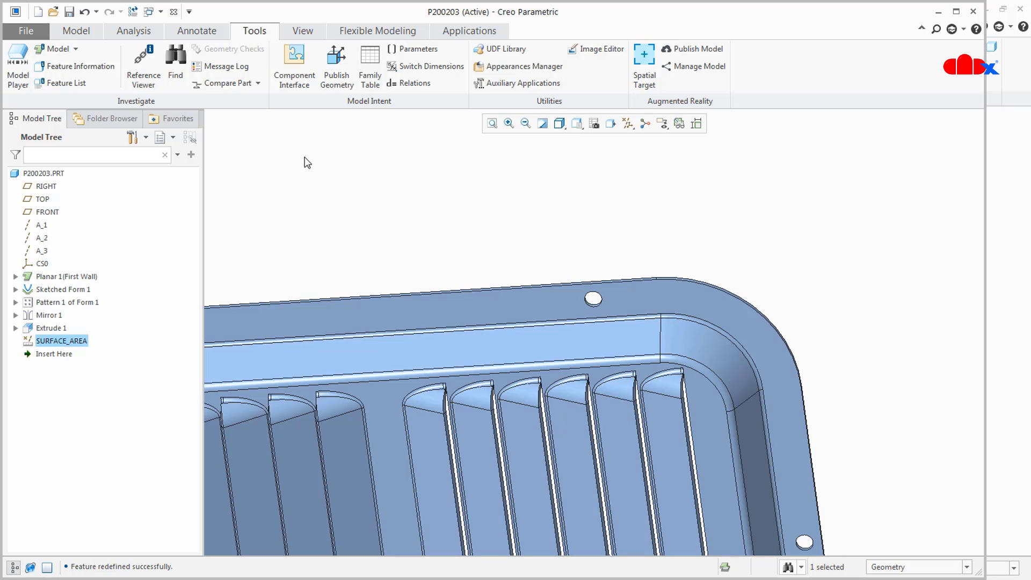
Step: Close the P200203 window and look over the A100101 assembly from several angles
{"action": "left_click", "coordinate": [174, 11]}
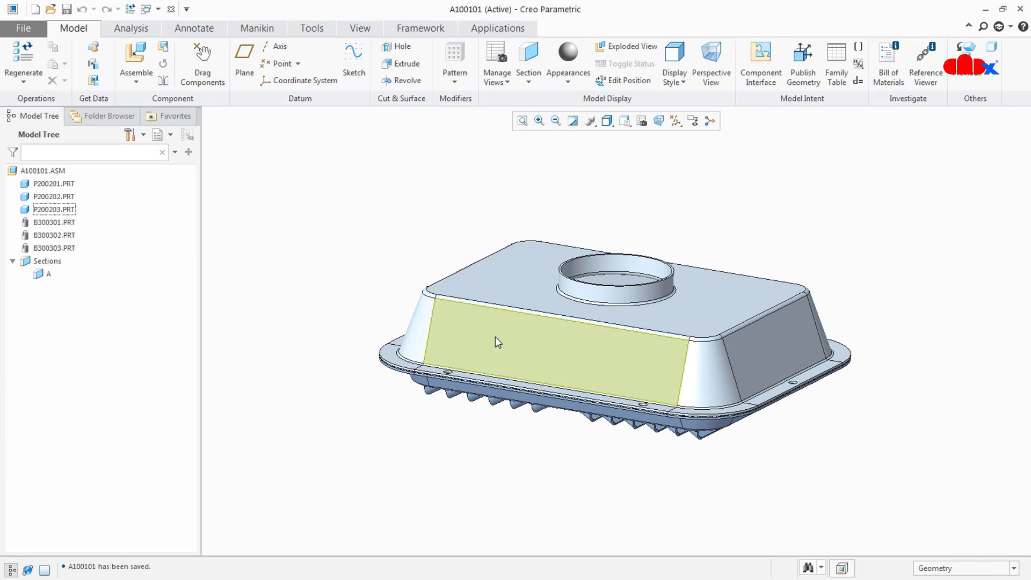
{"action": "scroll", "coordinate": [425, 402], "scroll_direction": "up", "scroll_amount": 2}
{"action": "scroll", "coordinate": [425, 402], "scroll_direction": "up", "scroll_amount": 3}
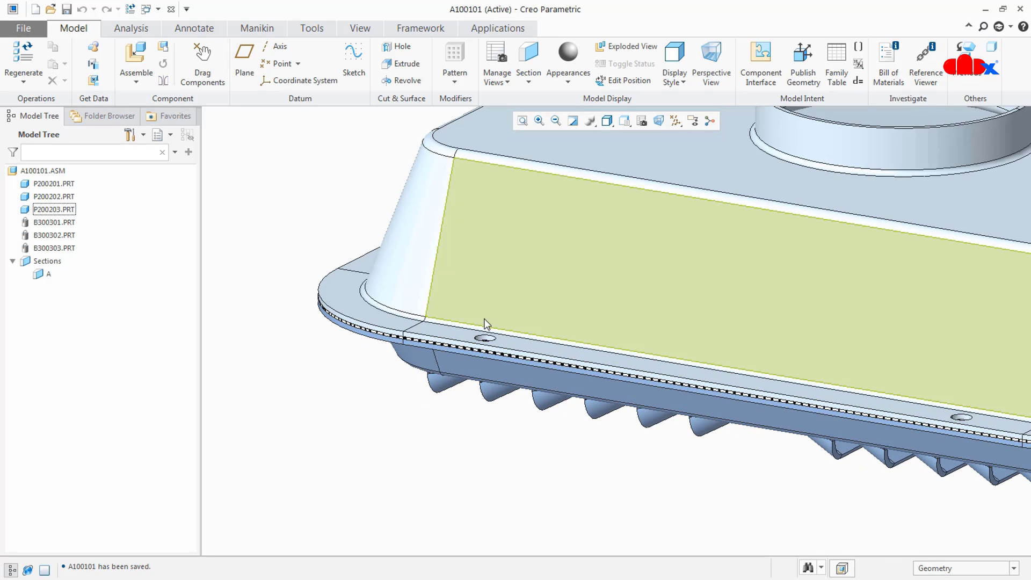
{"action": "scroll", "coordinate": [397, 380], "scroll_direction": "up", "scroll_amount": 6}
{"action": "scroll", "coordinate": [570, 389], "scroll_direction": "down", "scroll_amount": 3}
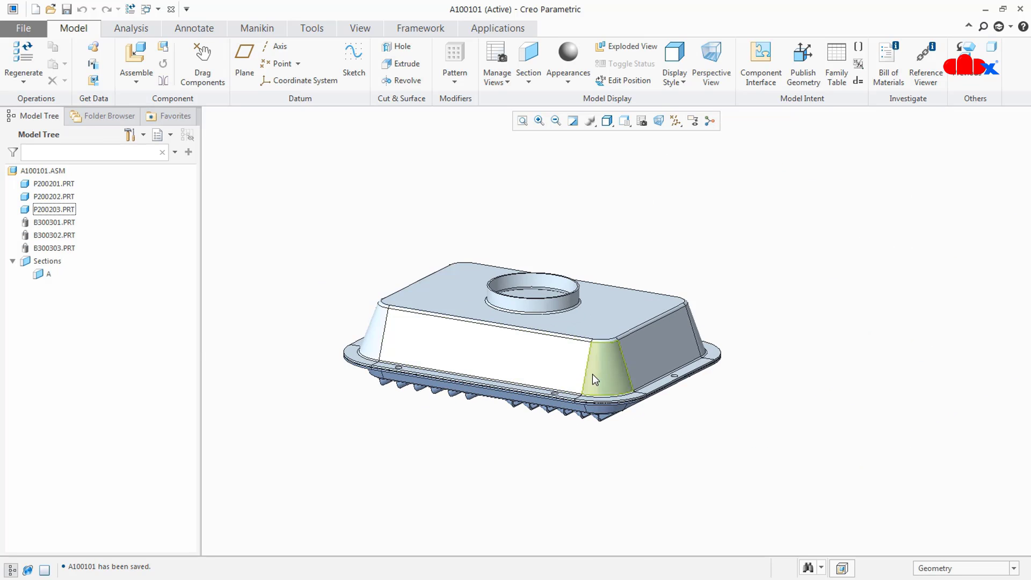
{"action": "middle_click_drag", "start_coordinate": [569, 393], "coordinate": [563, 396]}
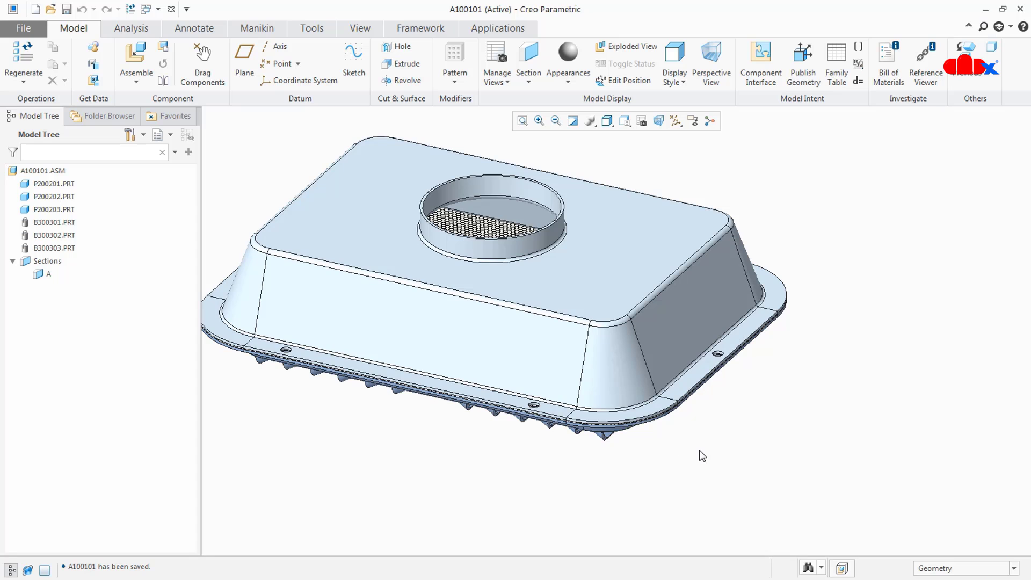
{"action": "scroll", "coordinate": [703, 449], "scroll_direction": "up", "scroll_amount": 2}
{"action": "scroll", "coordinate": [534, 456], "scroll_direction": "down", "scroll_amount": 2}
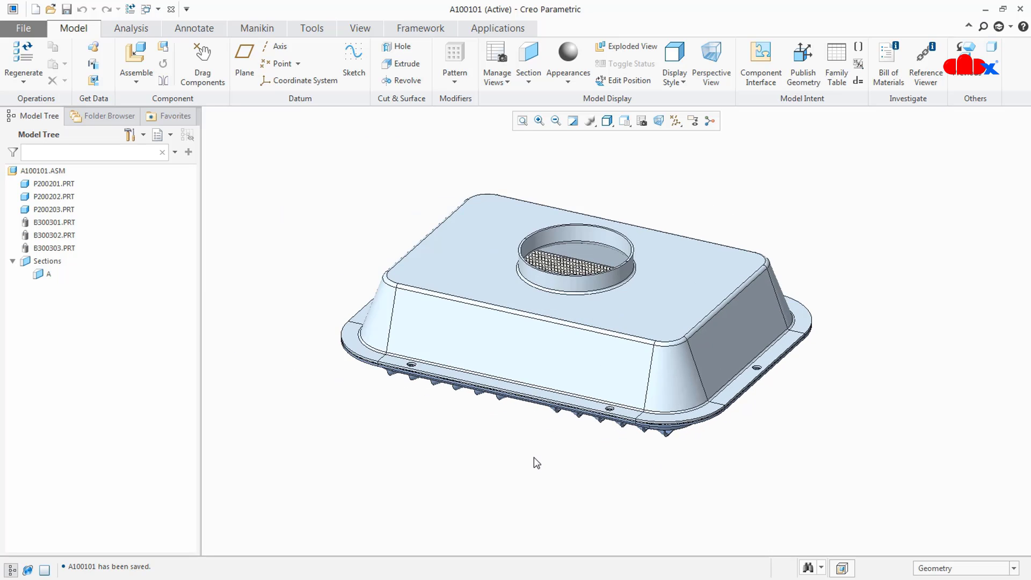
{"action": "mouse_move", "coordinate": [577, 348]}
{"action": "middle_mouse_down"}
{"action": "mouse_move", "coordinate": [589, 329]}
{"action": "mouse_move", "coordinate": [574, 336]}
{"action": "middle_mouse_up"}
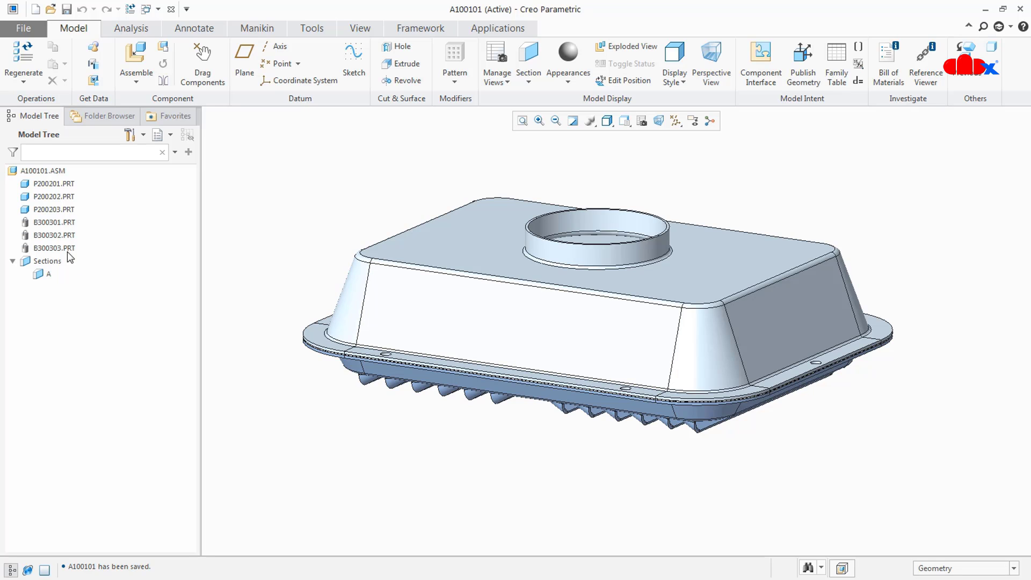
Step: Add a parameter named PAINT_AREA of type Parameter Sum to bulk item B300301 and accept its relations dialog
{"action": "left_click", "coordinate": [56, 223]}
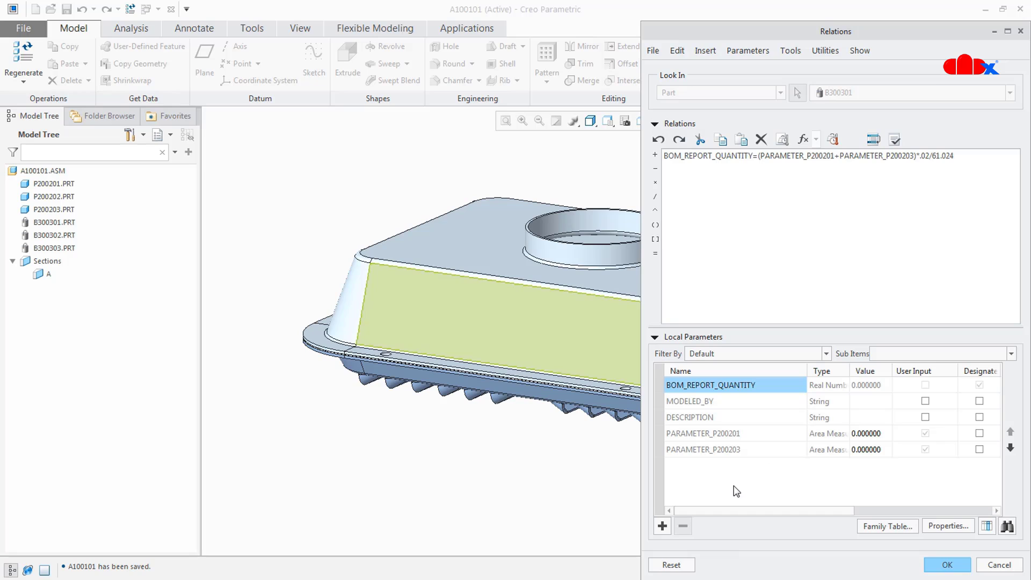
{"action": "left_click", "coordinate": [664, 528]}
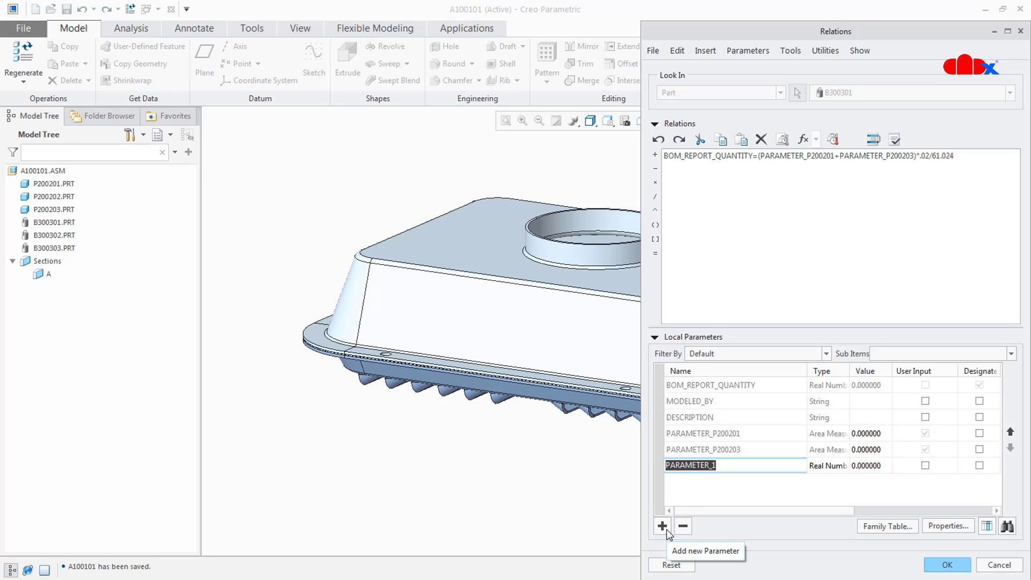
{"action": "type", "text": "PAINT"}
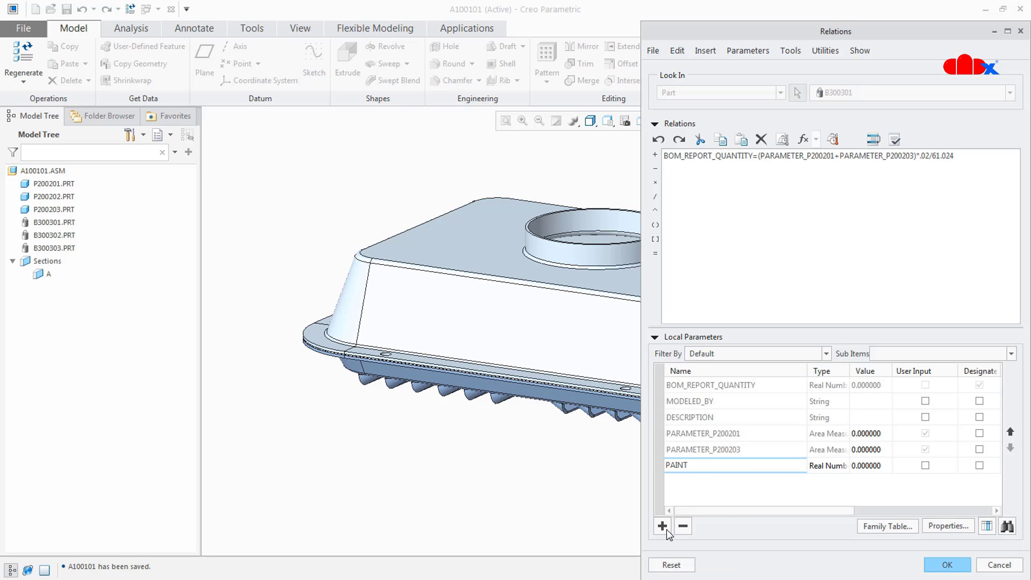
{"action": "type", "text": "_AREA"}
{"action": "left_click", "coordinate": [827, 465]}
{"action": "left_click", "coordinate": [844, 466]}
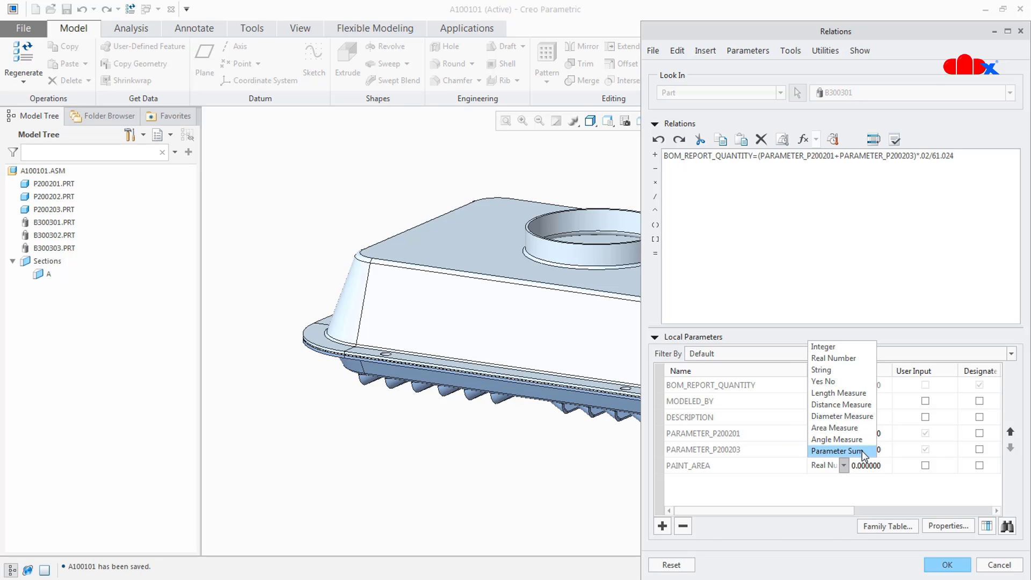
{"action": "left_click", "coordinate": [862, 452]}
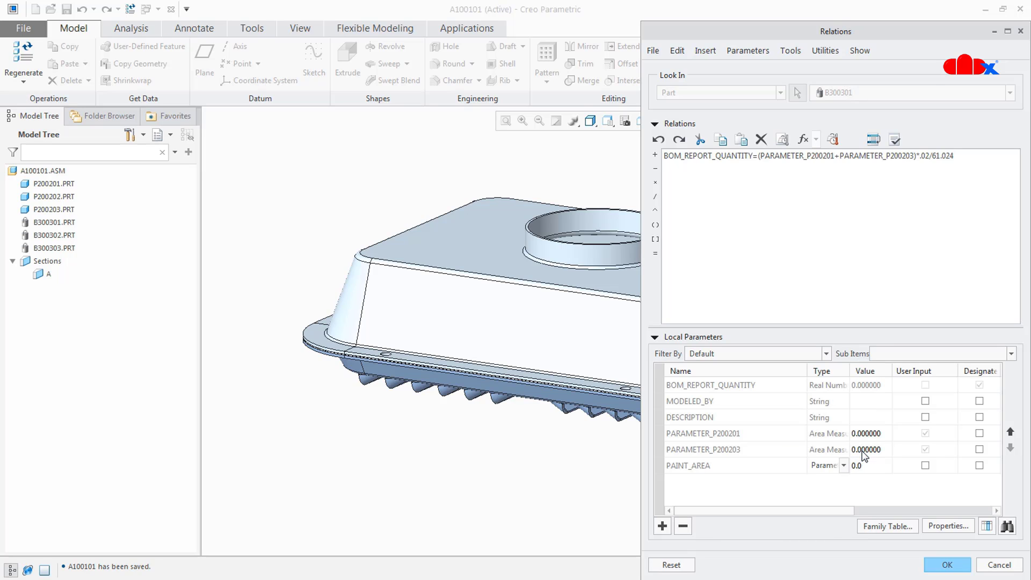
{"action": "left_click", "coordinate": [948, 565]}
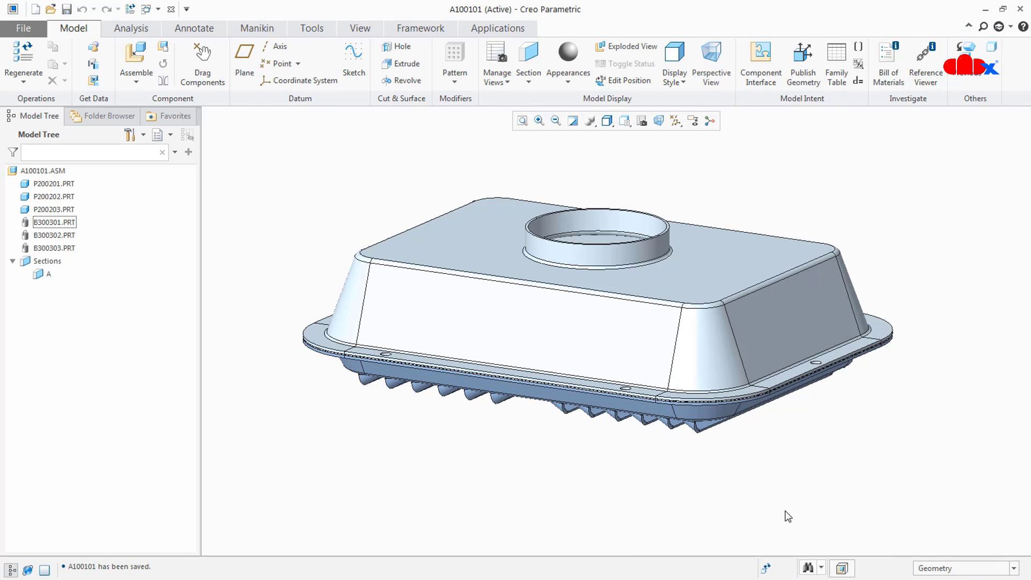
Step: Redefine bulk item B300301 and reference part P200201 as the first source for its PAINT_AREA parameter sum
{"action": "left_click", "coordinate": [52, 225]}
{"action": "left_click", "coordinate": [81, 184]}
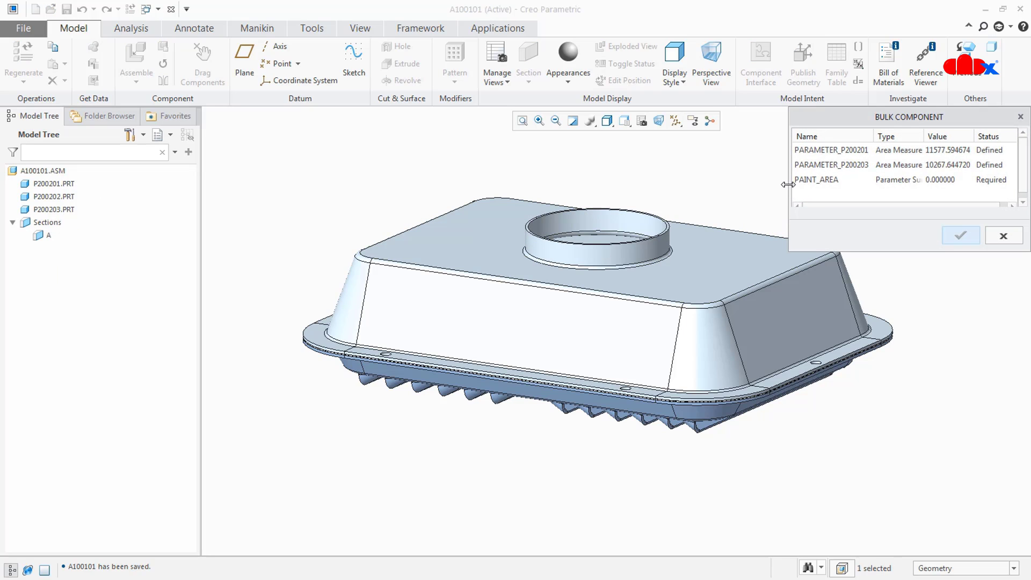
{"action": "left_click_drag", "start_coordinate": [789, 191], "coordinate": [548, 191]}
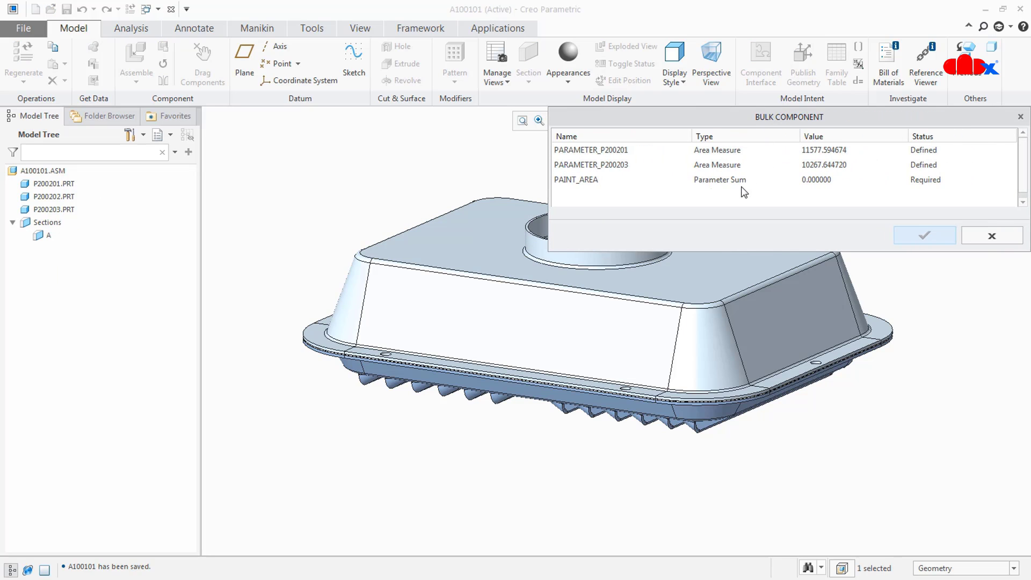
{"action": "double_click", "coordinate": [573, 180]}
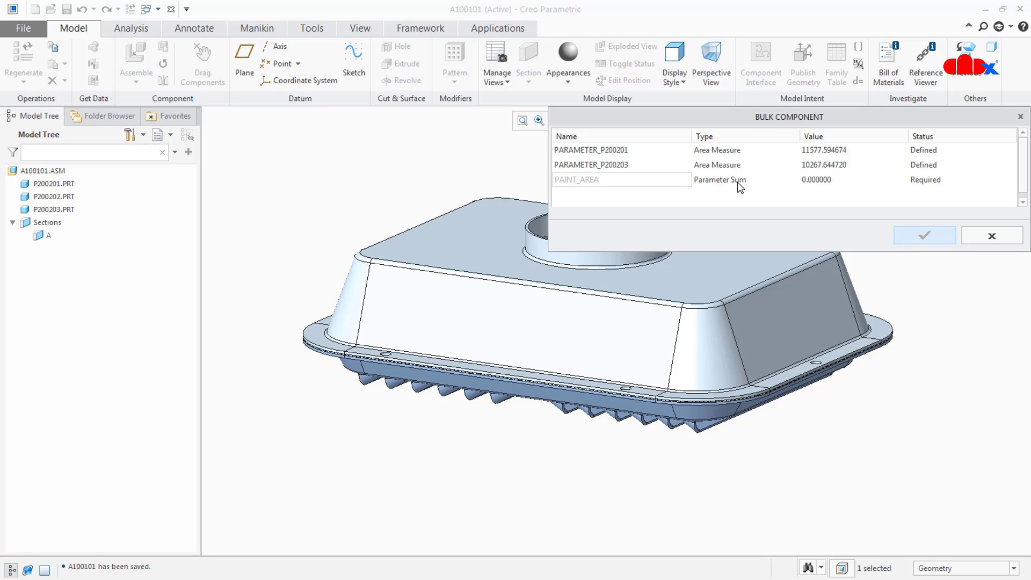
{"action": "left_click", "coordinate": [821, 180]}
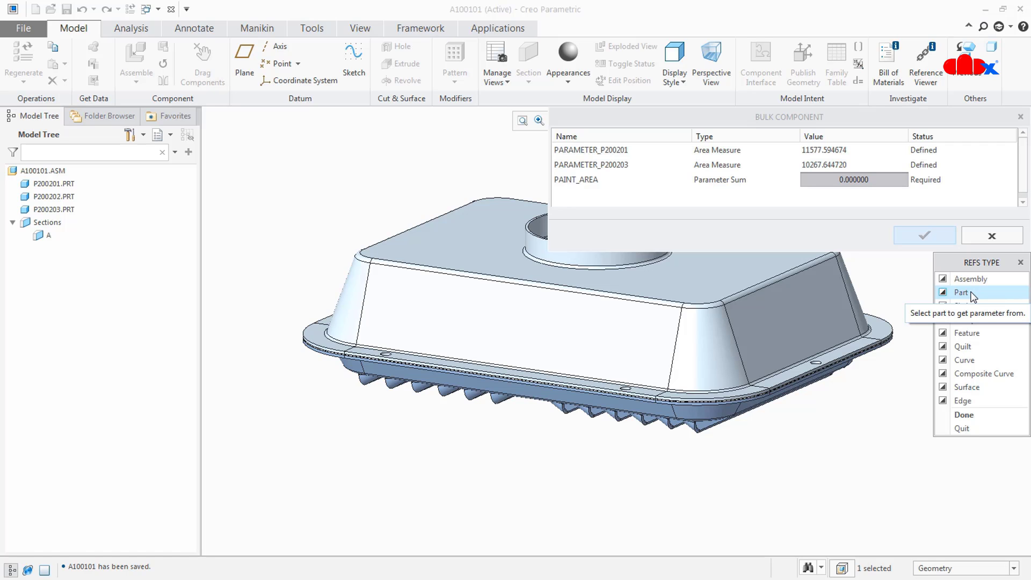
{"action": "left_click", "coordinate": [972, 293]}
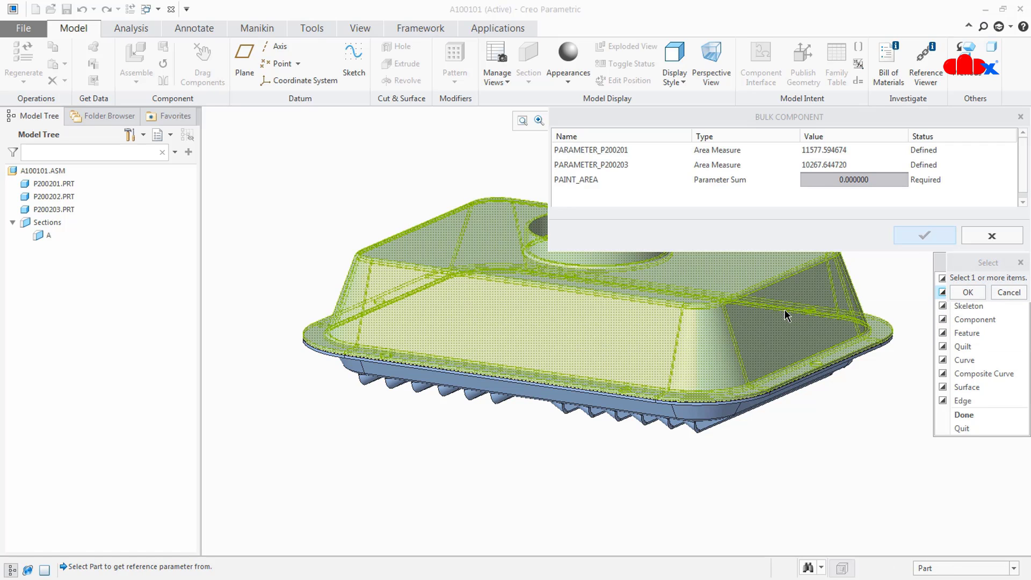
{"action": "left_click", "coordinate": [786, 315]}
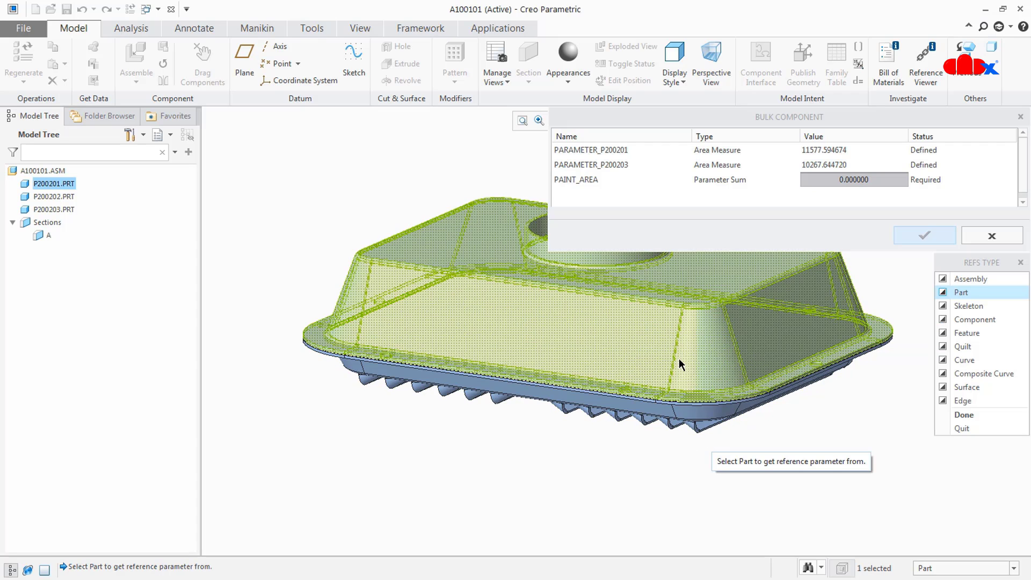
{"action": "left_click", "coordinate": [669, 356]}
{"action": "left_click", "coordinate": [961, 415]}
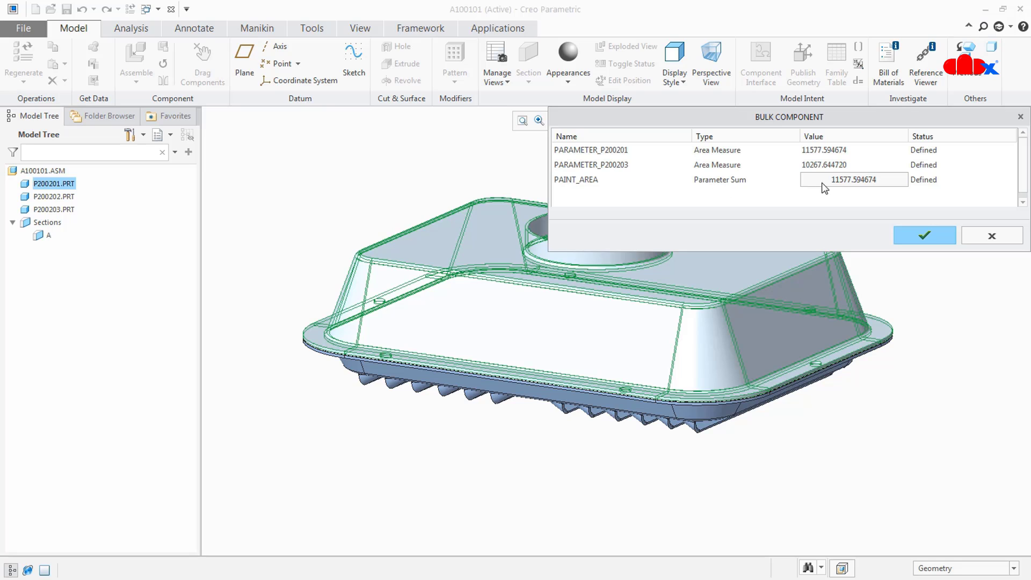
Step: Add part P200203 to the PAINT_AREA sum of B300301 and accept the bulk component definition
{"action": "left_click", "coordinate": [836, 182]}
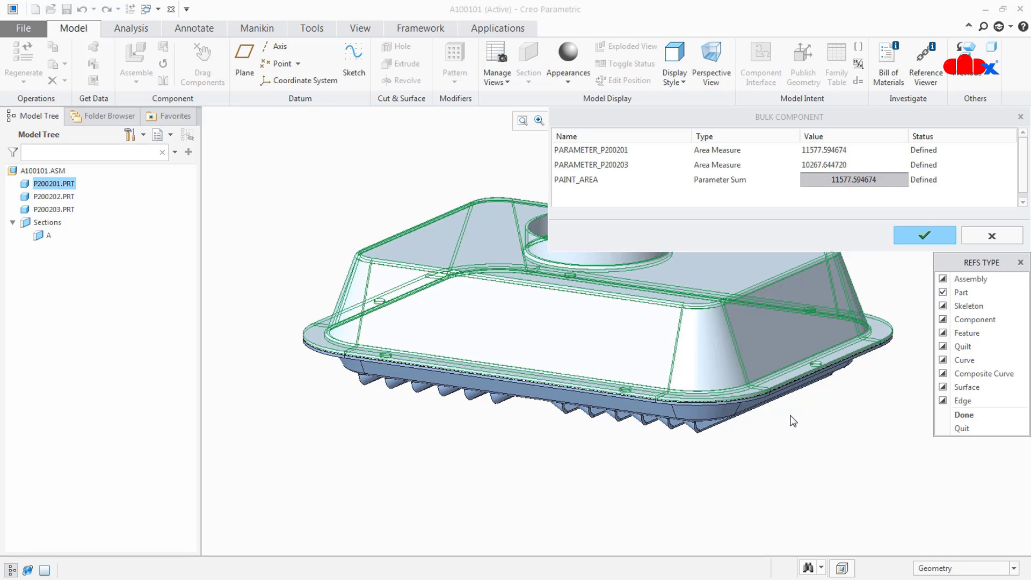
{"action": "left_click", "coordinate": [743, 412]}
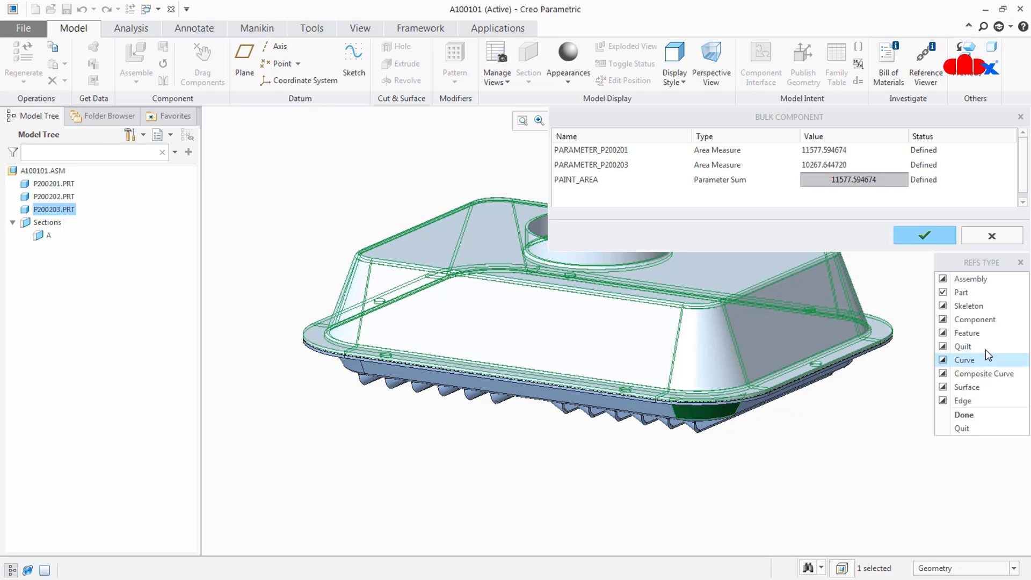
{"action": "left_click", "coordinate": [973, 292]}
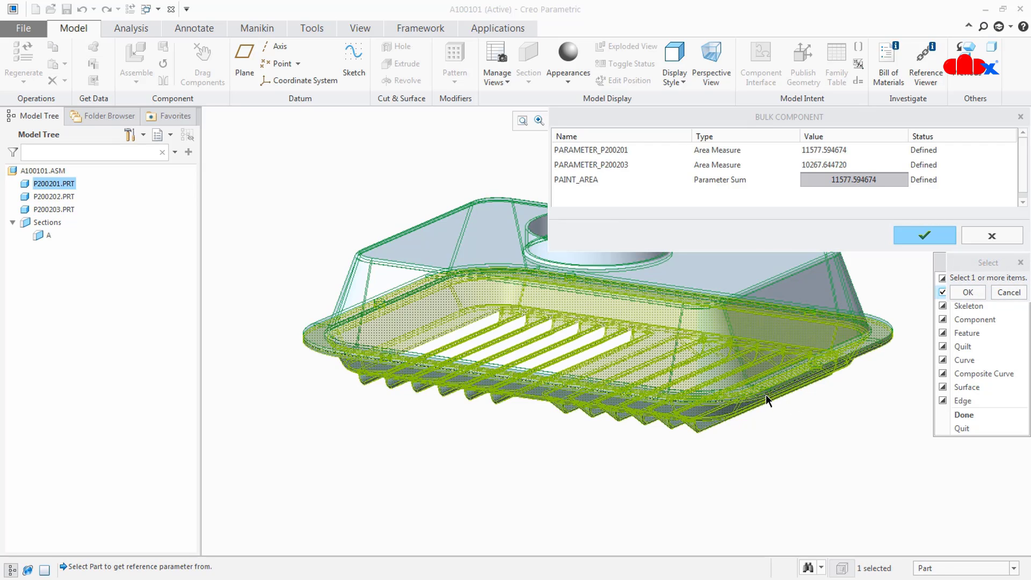
{"action": "left_click", "coordinate": [766, 400]}
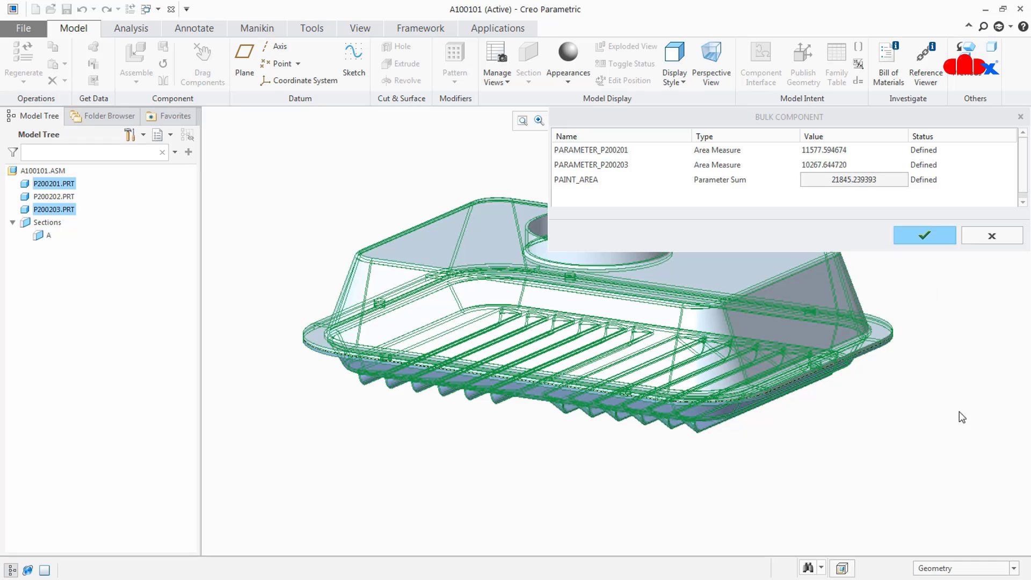
{"action": "left_click", "coordinate": [963, 416]}
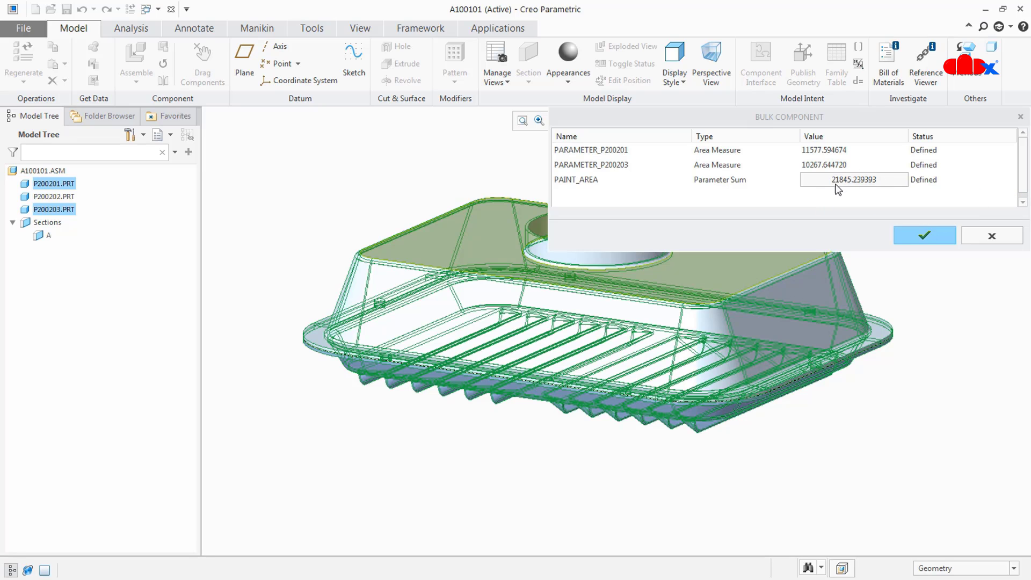
{"action": "left_click", "coordinate": [921, 234]}
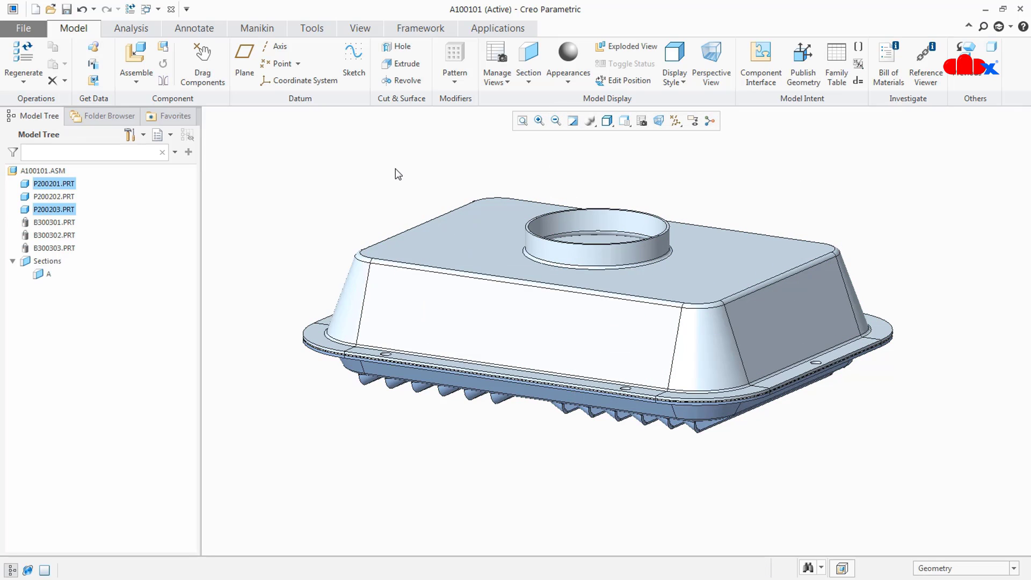
Step: In B300301's relations, replace the expression after BOM_REPORT_QUANTITY= with PAINT_AREA and verify the relations
{"action": "left_click", "coordinate": [63, 224]}
{"action": "left_click", "coordinate": [72, 178]}
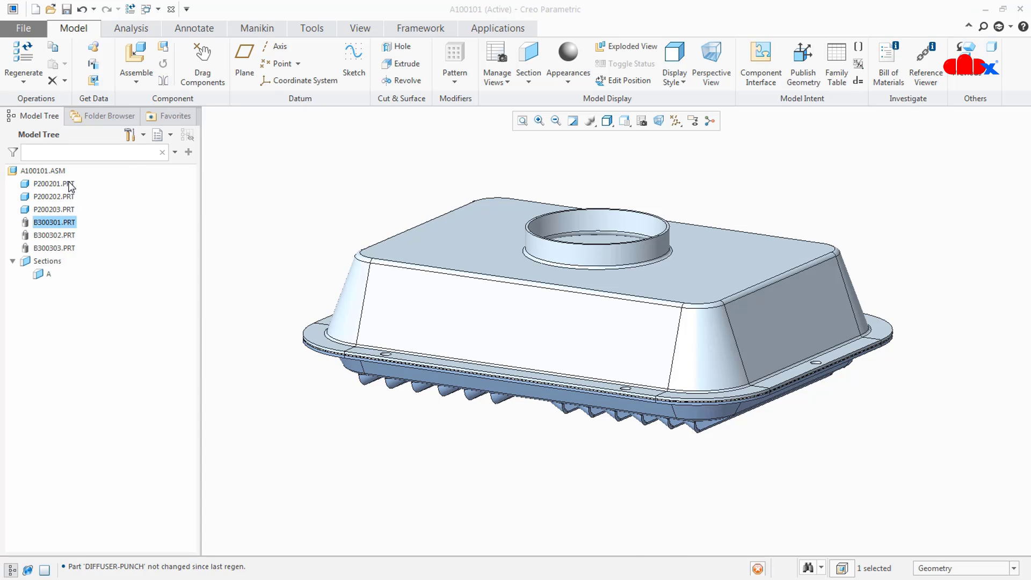
{"action": "left_click", "coordinate": [698, 181]}
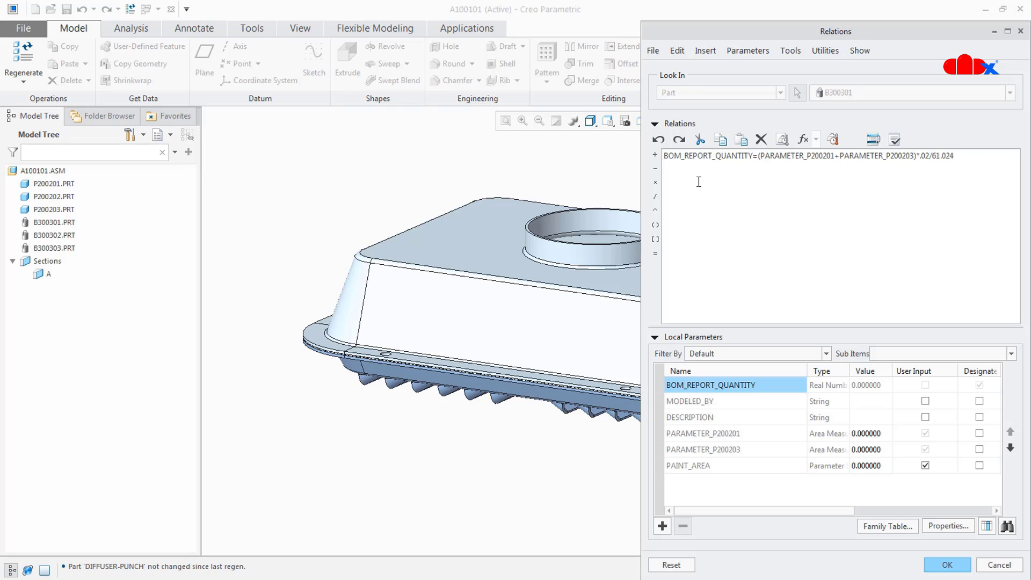
{"action": "left_click_drag", "start_coordinate": [954, 156], "coordinate": [759, 156]}
{"action": "key", "text": "Delete"}
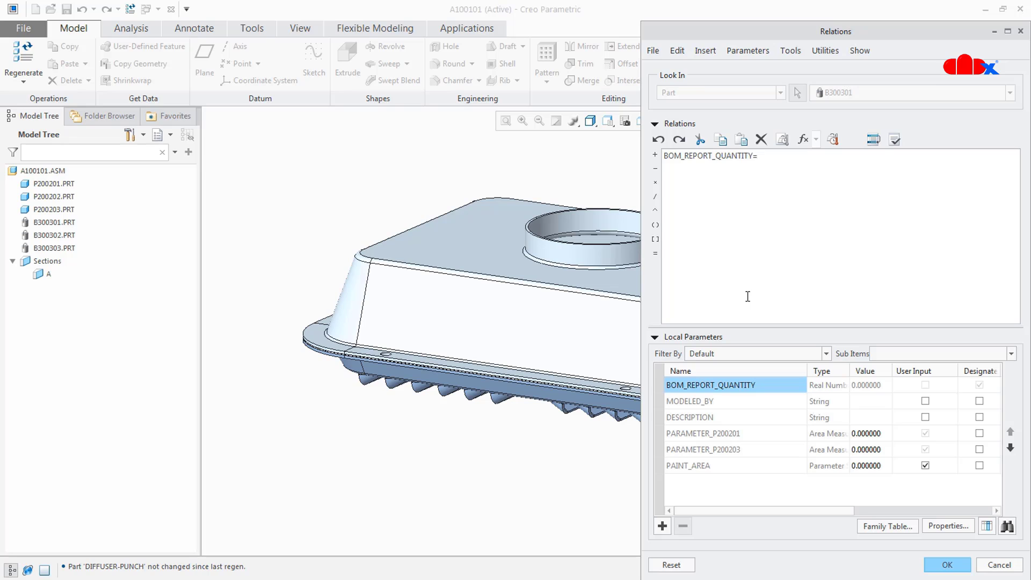
{"action": "type", "text": "PAINT_AREA"}
{"action": "left_click", "coordinate": [894, 139]}
{"action": "left_click", "coordinate": [582, 320]}
Step: Extend the BOM_REPORT_QUANTITY relation to PAINT_AREA*.02/61.024, verify it and accept the relations
{"action": "left_click", "coordinate": [655, 183]}
{"action": "type", "text": ".02"}
{"action": "left_click", "coordinate": [894, 140]}
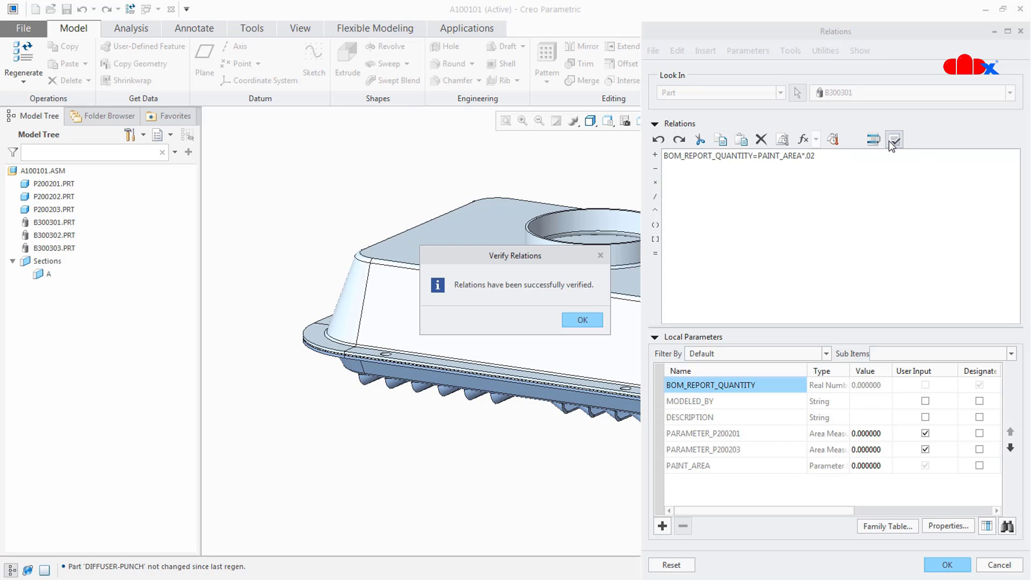
{"action": "left_click", "coordinate": [582, 319]}
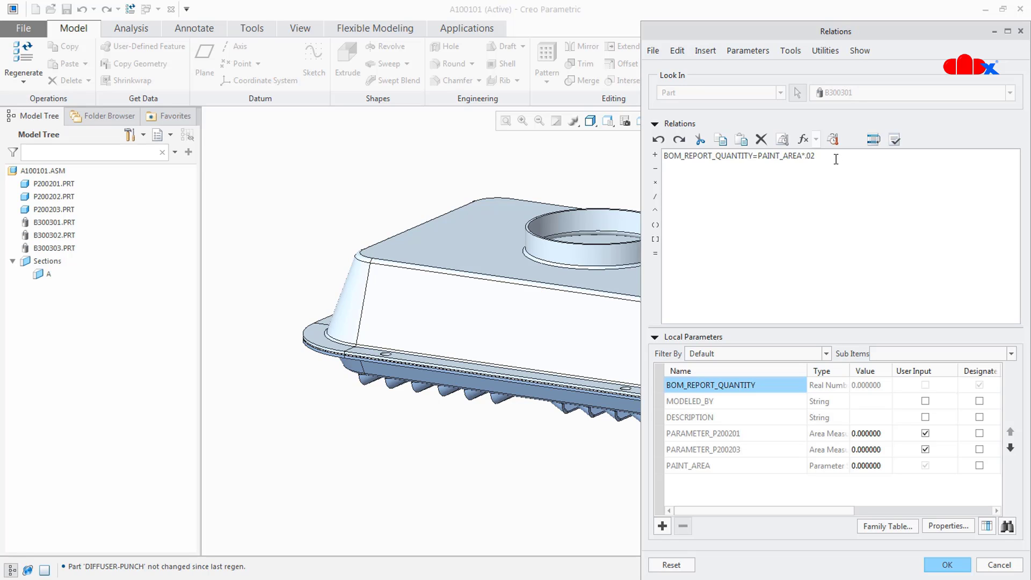
{"action": "left_click", "coordinate": [654, 198]}
{"action": "type", "text": "61.024"}
{"action": "left_click", "coordinate": [894, 140]}
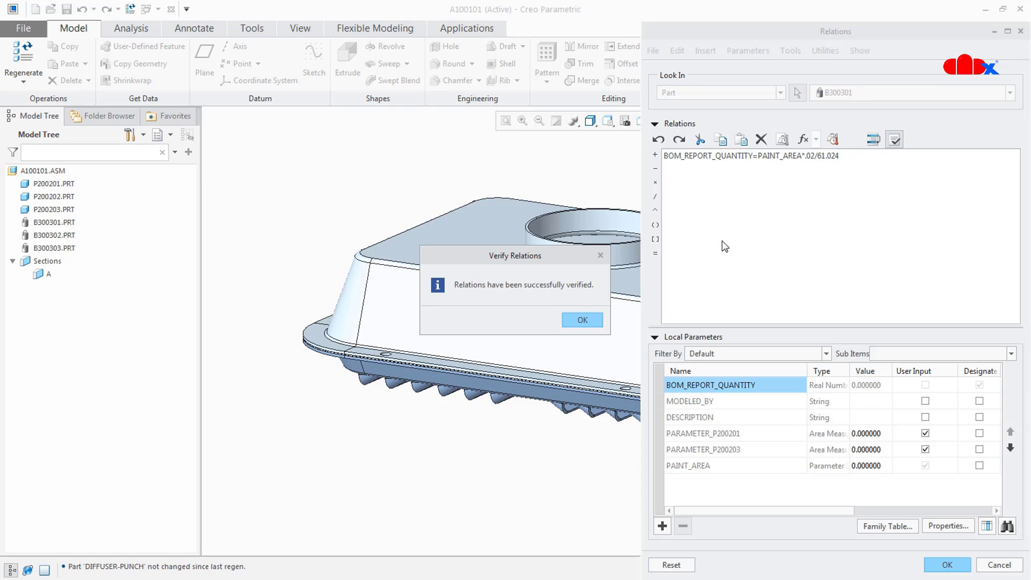
{"action": "left_click", "coordinate": [588, 317]}
{"action": "left_click", "coordinate": [941, 565]}
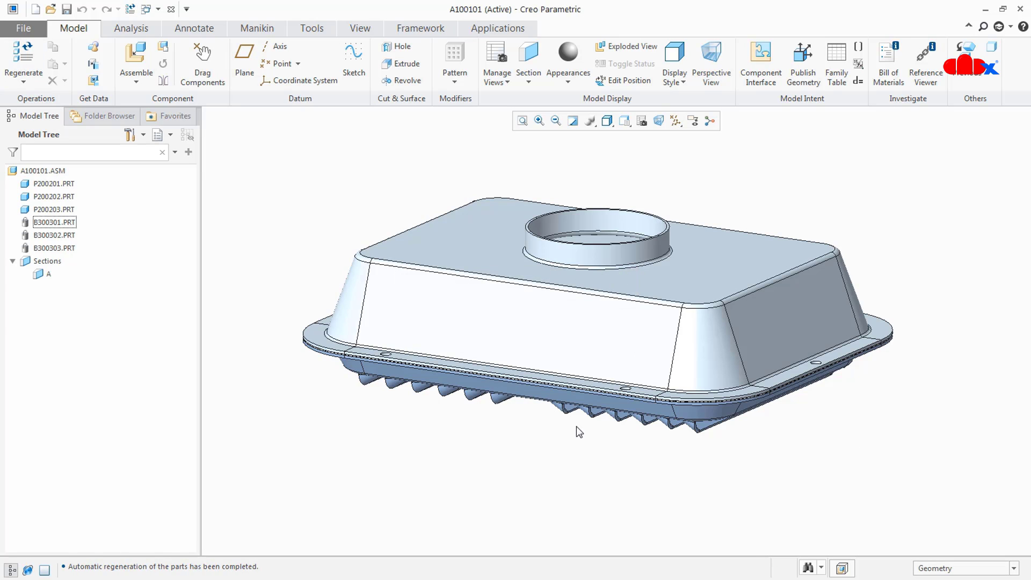
Step: Switch to the A100101 drawing, regenerate it automatically and check the paint quantity in the upper BOM table
{"action": "left_click", "coordinate": [146, 10]}
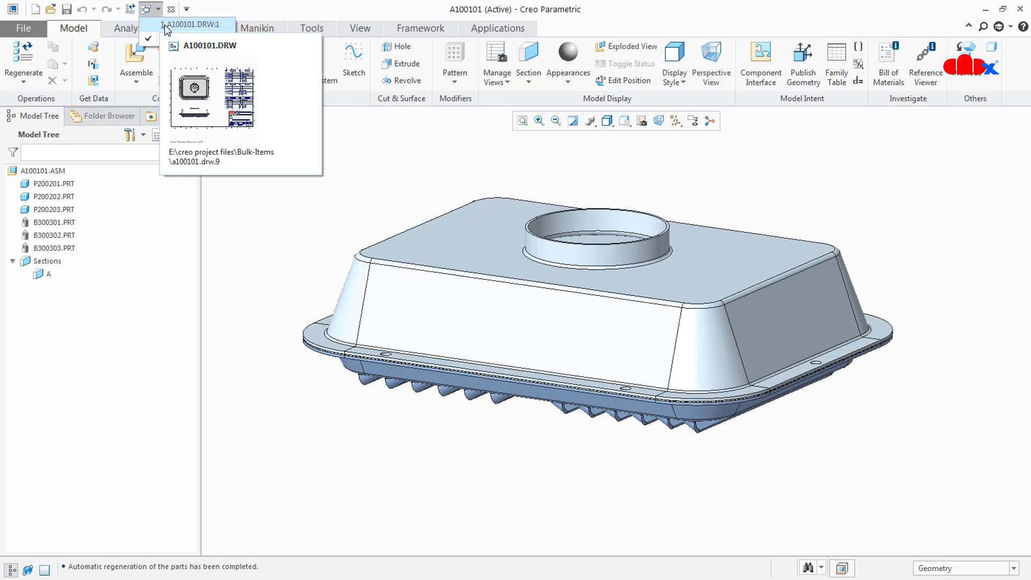
{"action": "left_click", "coordinate": [183, 24]}
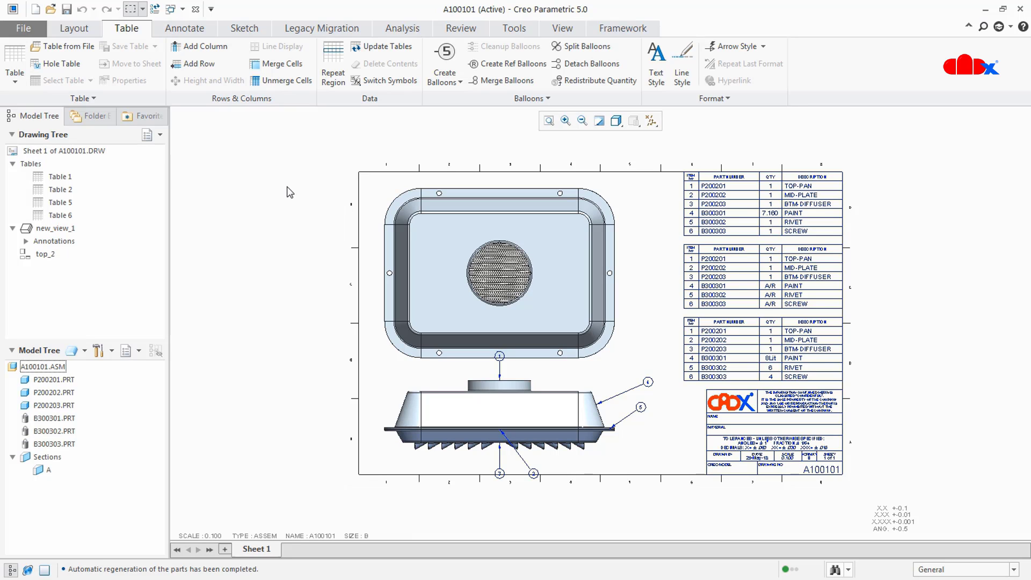
{"action": "left_click", "coordinate": [155, 9]}
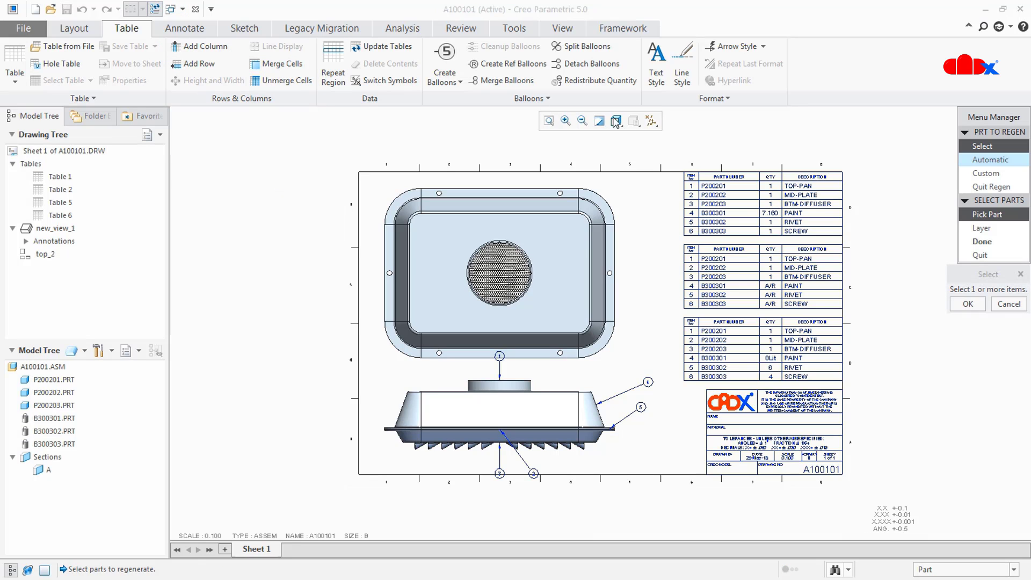
{"action": "left_click", "coordinate": [983, 160]}
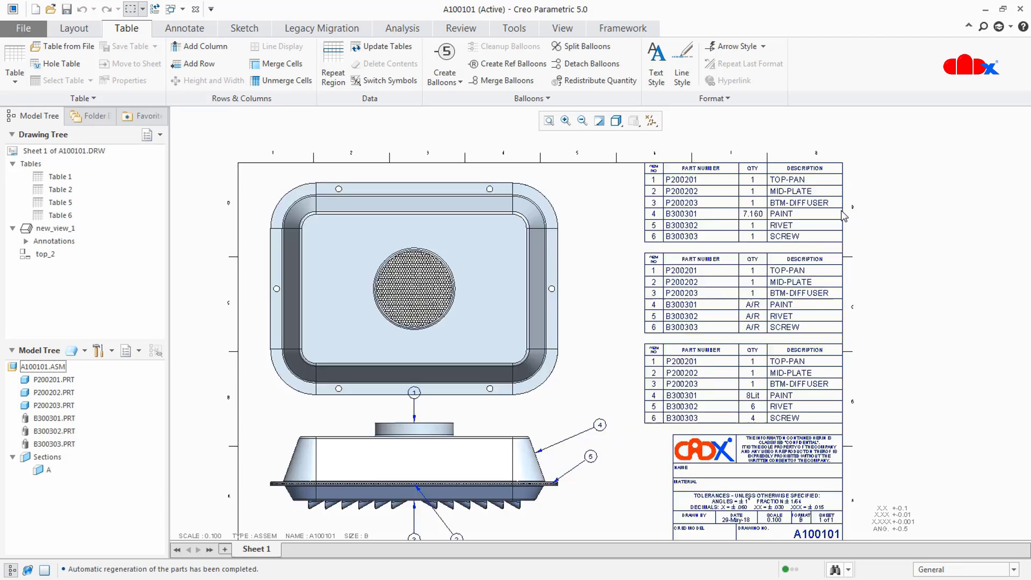
{"action": "scroll", "coordinate": [818, 216], "scroll_direction": "up", "scroll_amount": 5}
{"action": "scroll", "coordinate": [703, 224], "scroll_direction": "down", "scroll_amount": 3}
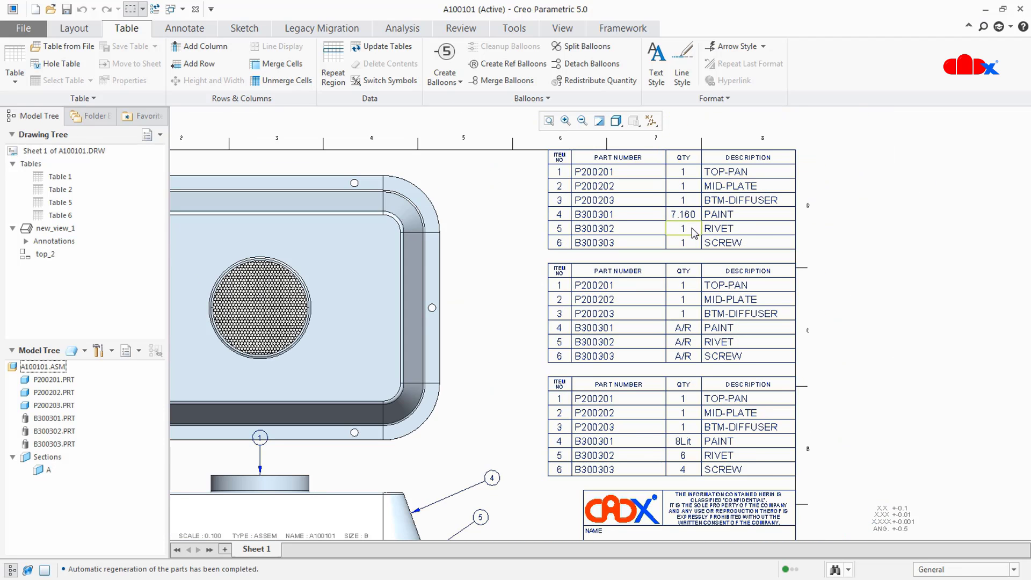
{"action": "middle_click_drag", "start_coordinate": [691, 227], "coordinate": [693, 255]}
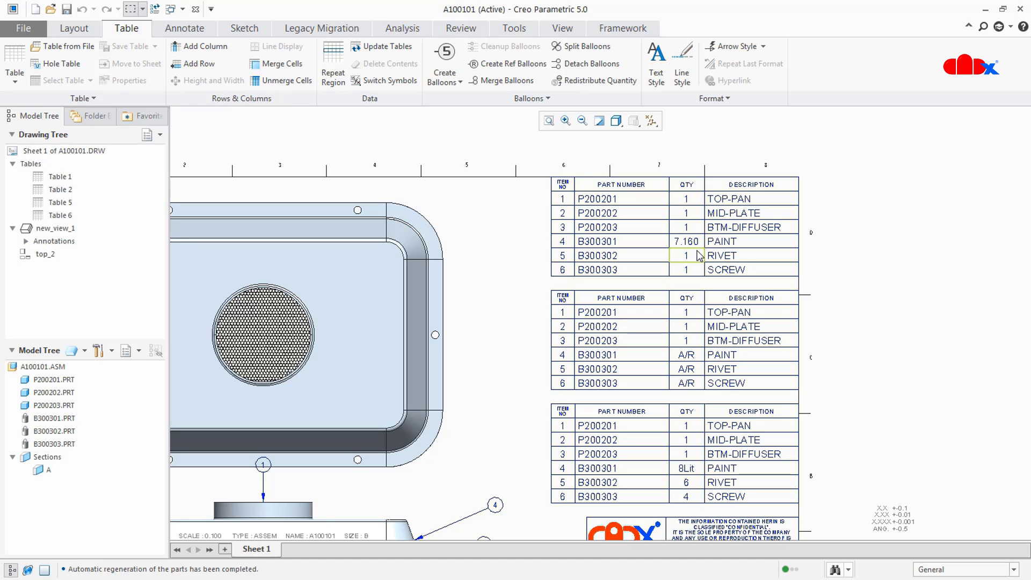
Step: Return to the A100101 assembly and enclose PAINT_AREA*.02/61.024 in parentheses in B300301's quantity relation
{"action": "left_click", "coordinate": [170, 9]}
{"action": "left_click", "coordinate": [186, 35]}
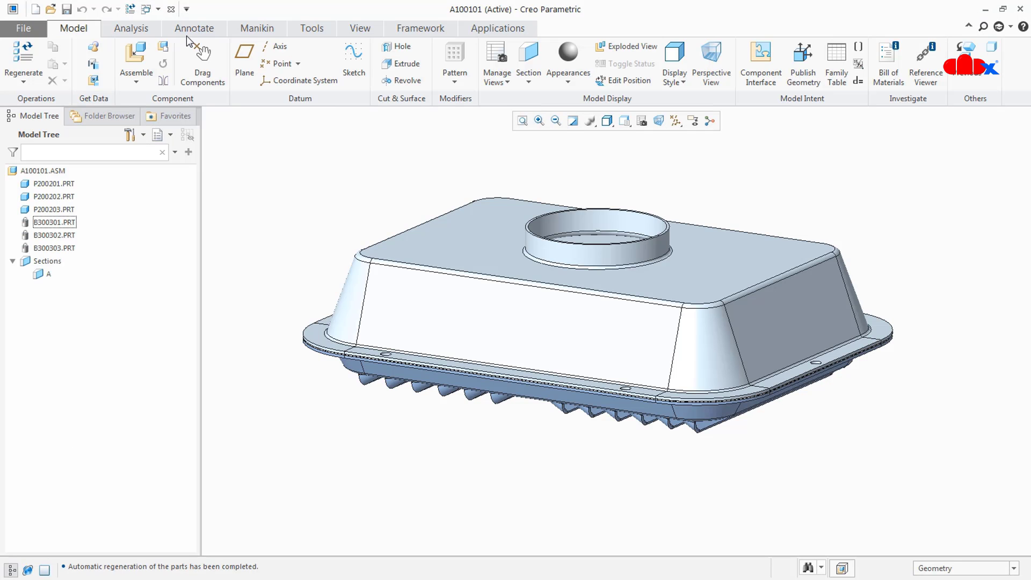
{"action": "left_click", "coordinate": [58, 222]}
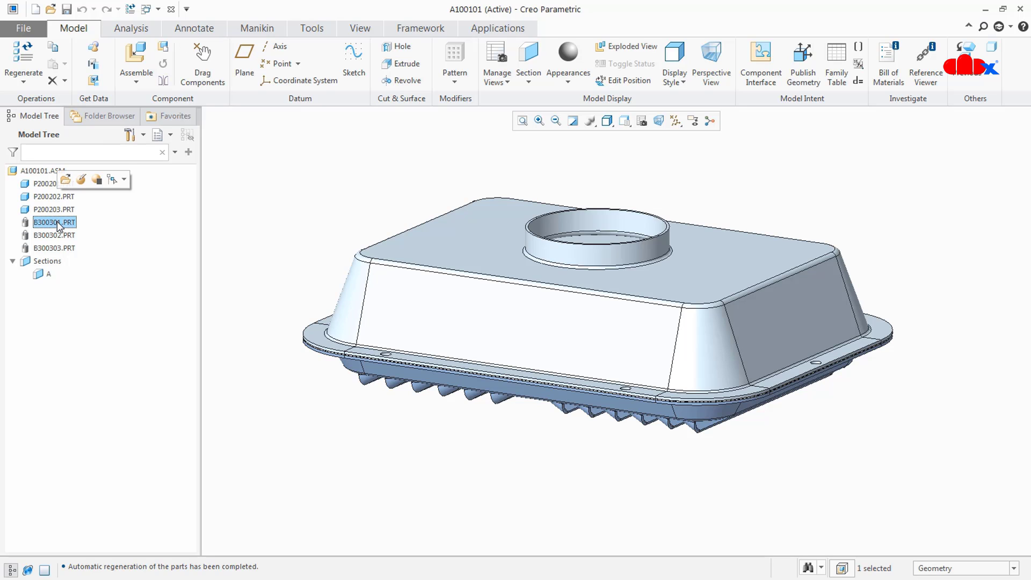
{"action": "left_click", "coordinate": [68, 179]}
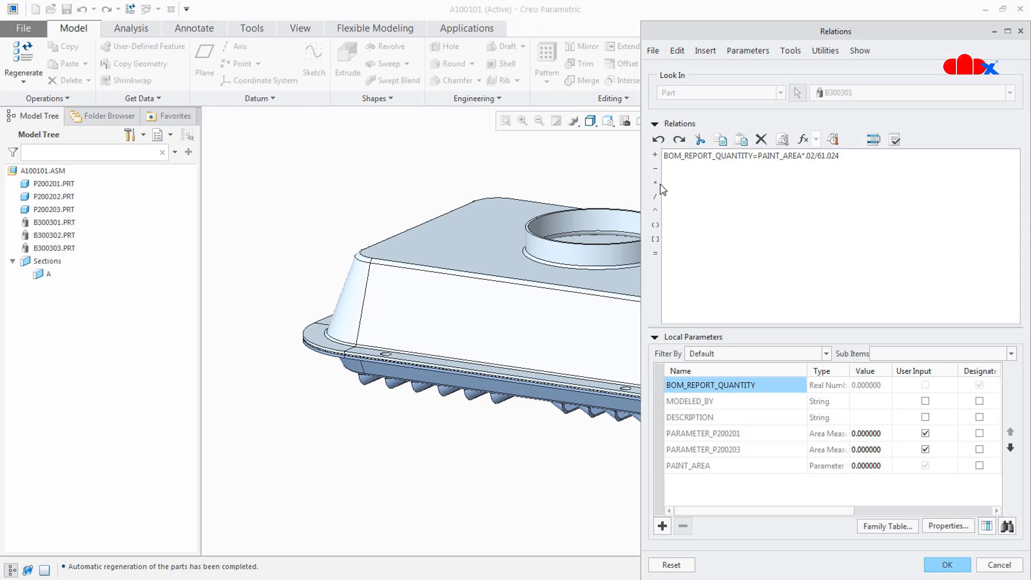
{"action": "left_click", "coordinate": [845, 155]}
{"action": "left_click", "coordinate": [758, 157]}
{"action": "type", "text": "("}
Step: Append +(PAINT_AREA*.02/61.024)*.1 to the BOM_REPORT_QUANTITY relation, verify it and accept the relations
{"action": "left_click", "coordinate": [859, 155]}
{"action": "left_click", "coordinate": [759, 156], "text": "shift"}
{"action": "key", "text": "ctrl+c"}
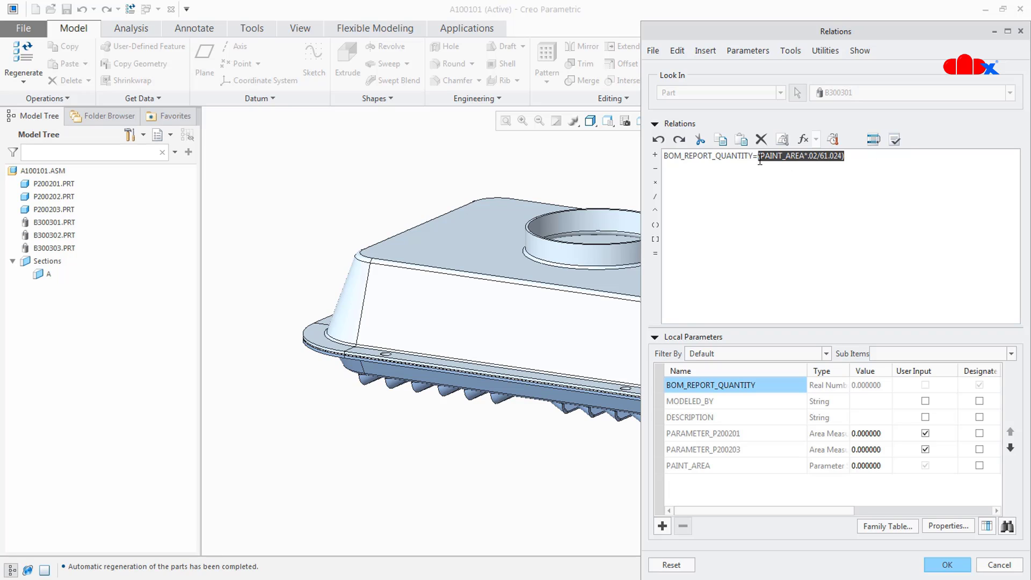
{"action": "left_click", "coordinate": [861, 155]}
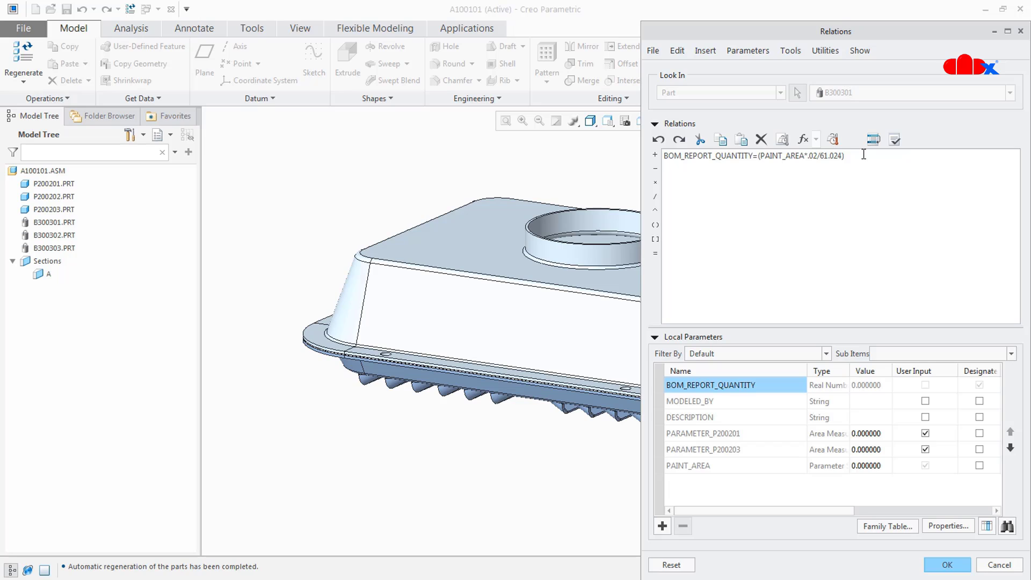
{"action": "type", "text": "+"}
{"action": "key", "text": "ctrl+v"}
{"action": "left_click", "coordinate": [655, 183]}
{"action": "type", "text": "."}
{"action": "left_click", "coordinate": [895, 139]}
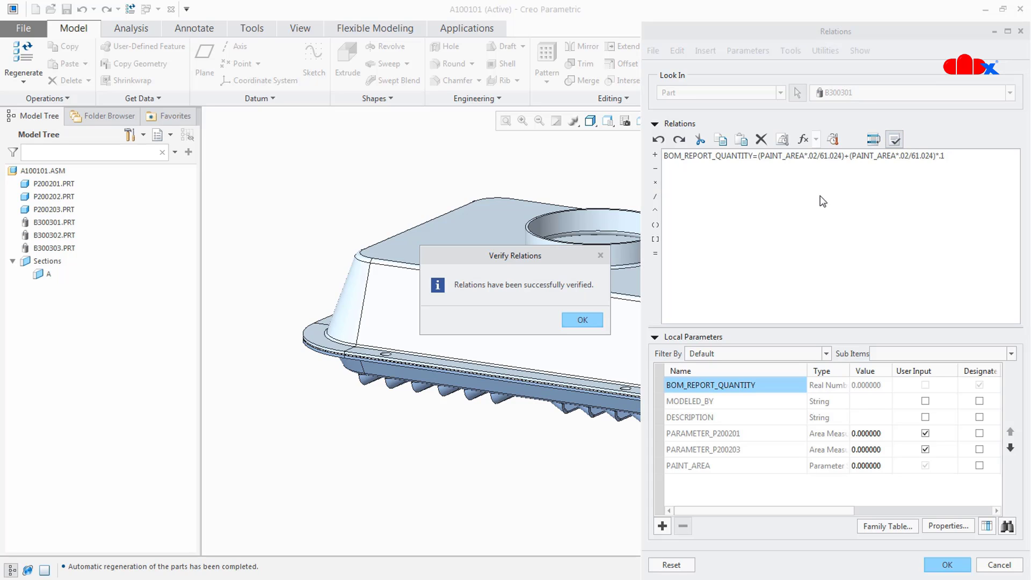
{"action": "left_click", "coordinate": [585, 318]}
{"action": "left_click", "coordinate": [961, 565]}
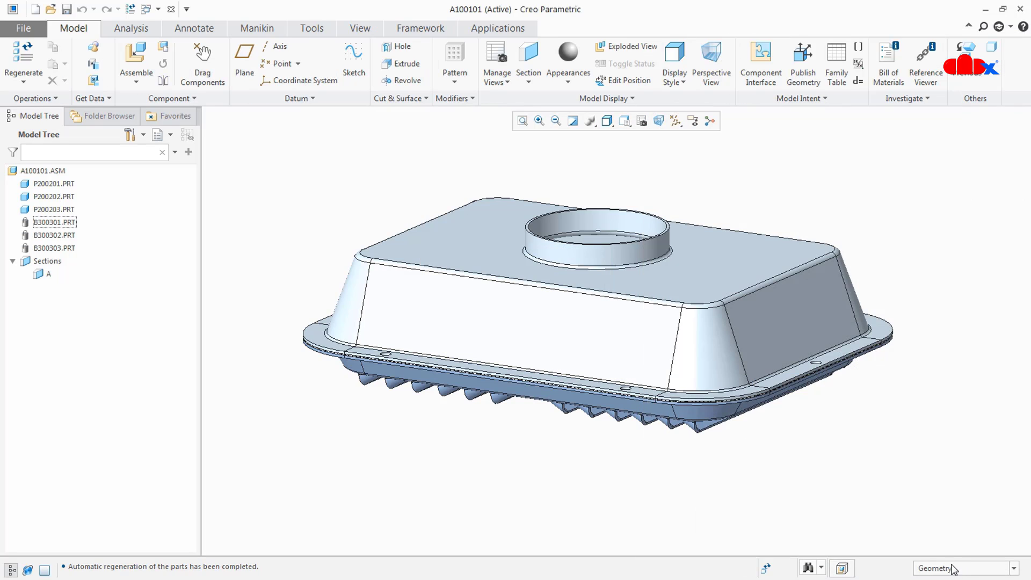
Step: Regenerate the assembly and the A100101 drawing, and compare the paint quantities across the BOM tables
{"action": "key", "text": "ctrl+g"}
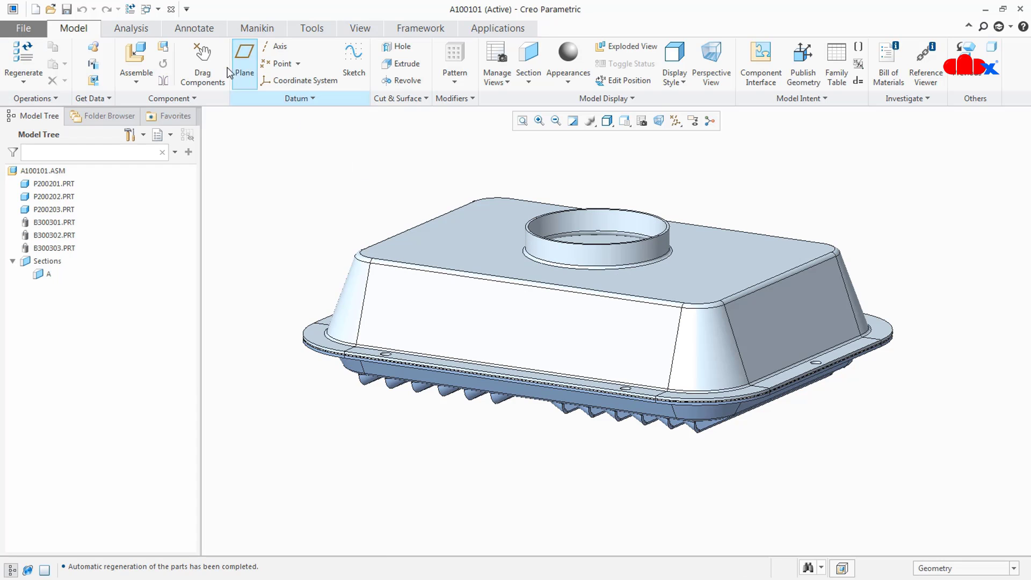
{"action": "left_click", "coordinate": [159, 10]}
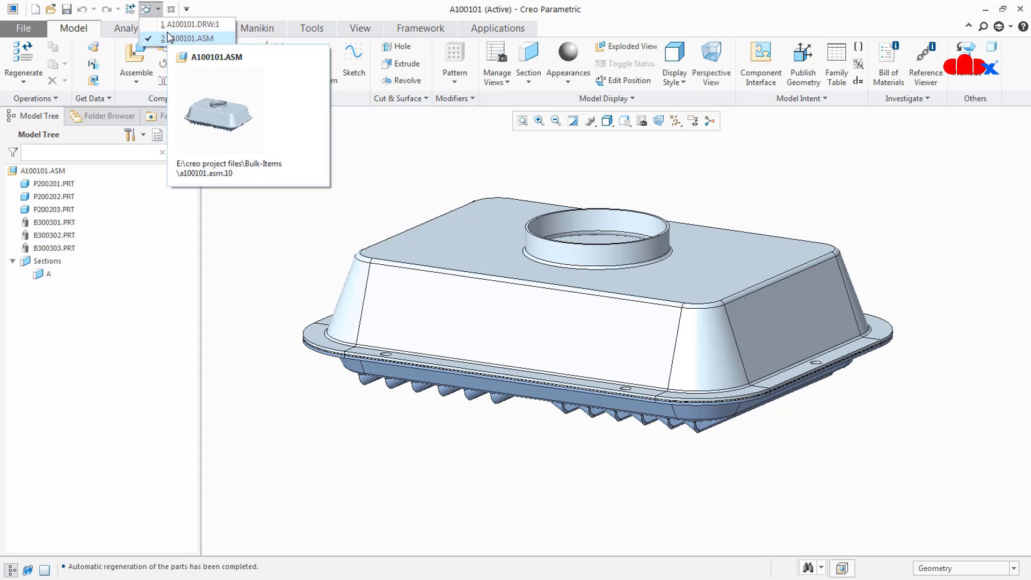
{"action": "left_click", "coordinate": [177, 24]}
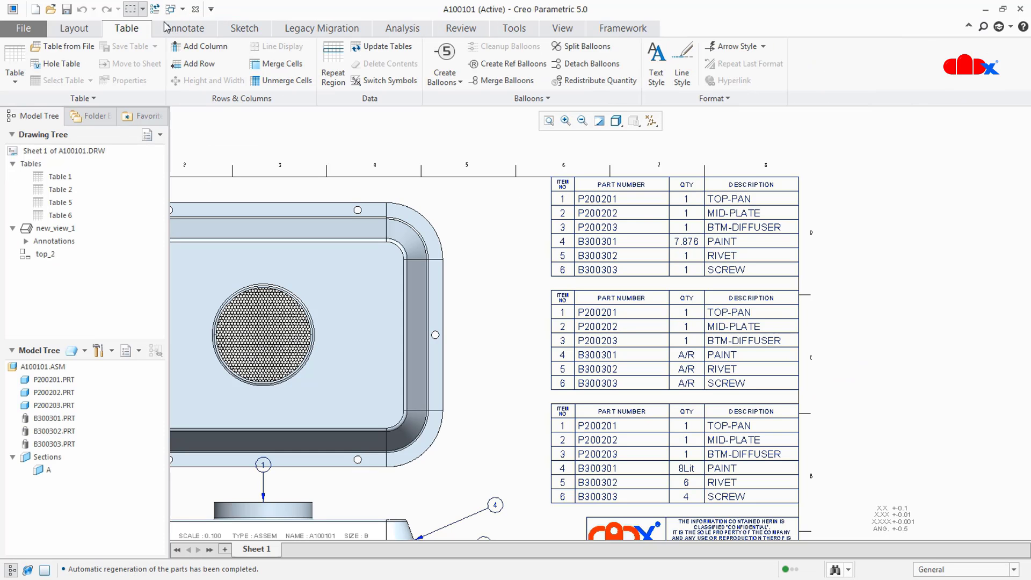
{"action": "key", "text": "ctrl+g"}
{"action": "left_click", "coordinate": [982, 159]}
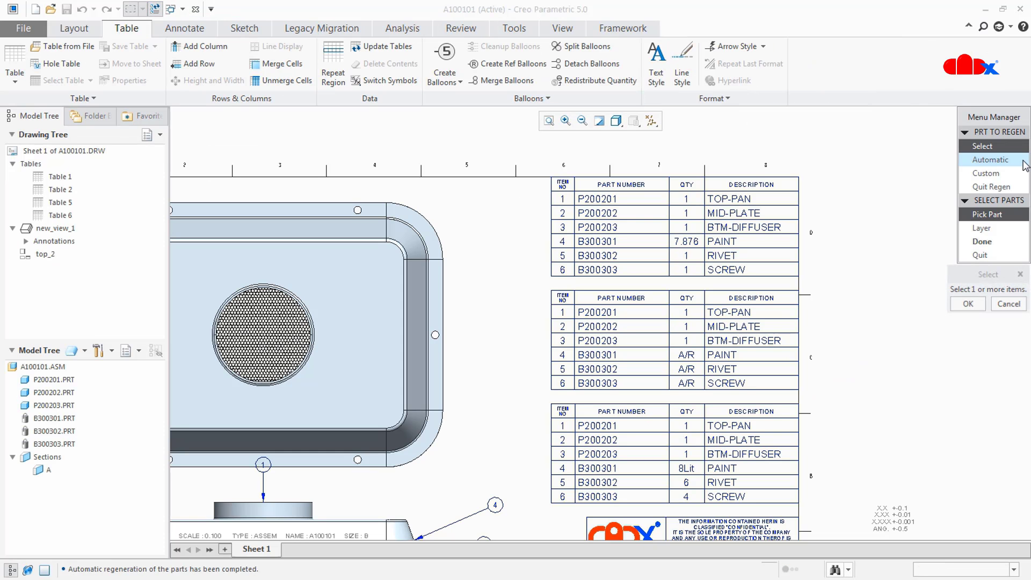
{"action": "scroll", "coordinate": [751, 259], "scroll_direction": "down", "scroll_amount": 3}
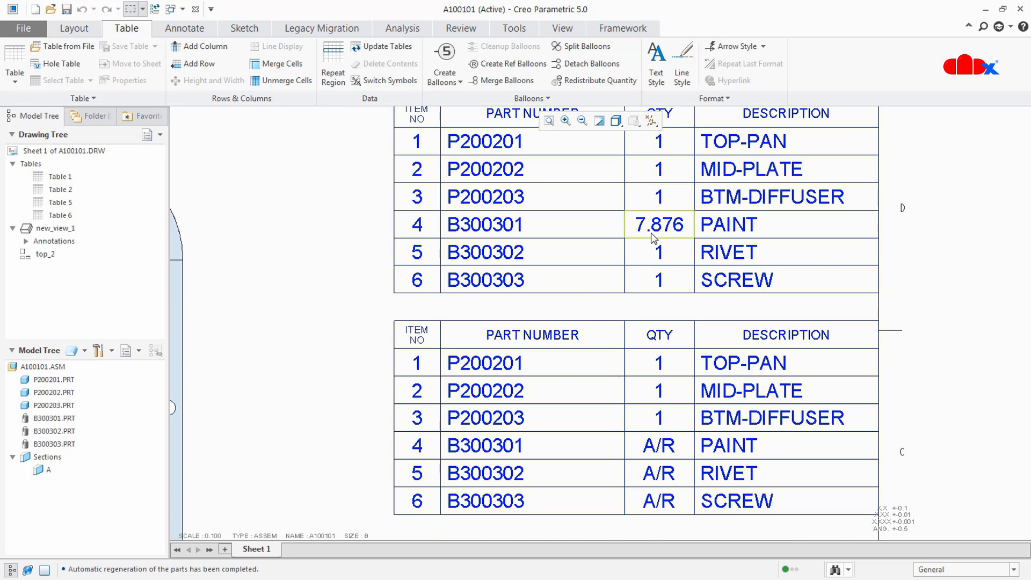
{"action": "scroll", "coordinate": [661, 233], "scroll_direction": "up", "scroll_amount": 3}
{"action": "scroll", "coordinate": [658, 413], "scroll_direction": "down", "scroll_amount": 3}
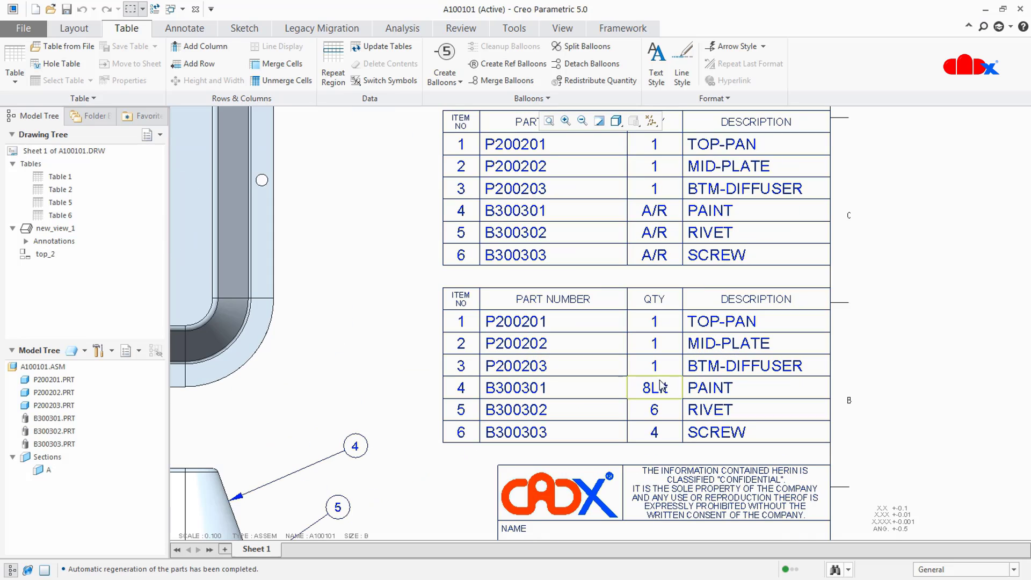
{"action": "scroll", "coordinate": [658, 390], "scroll_direction": "up", "scroll_amount": 3}
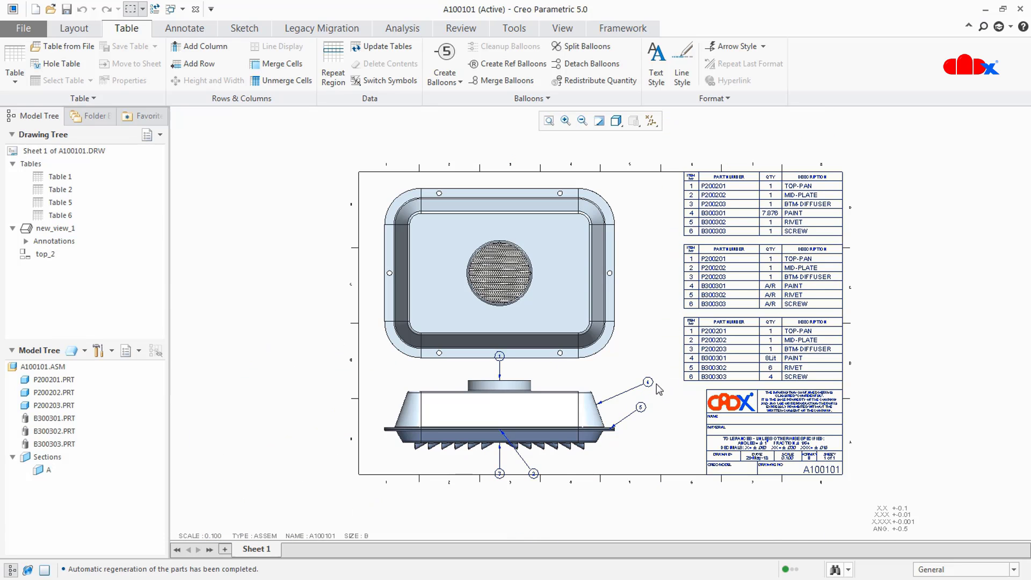